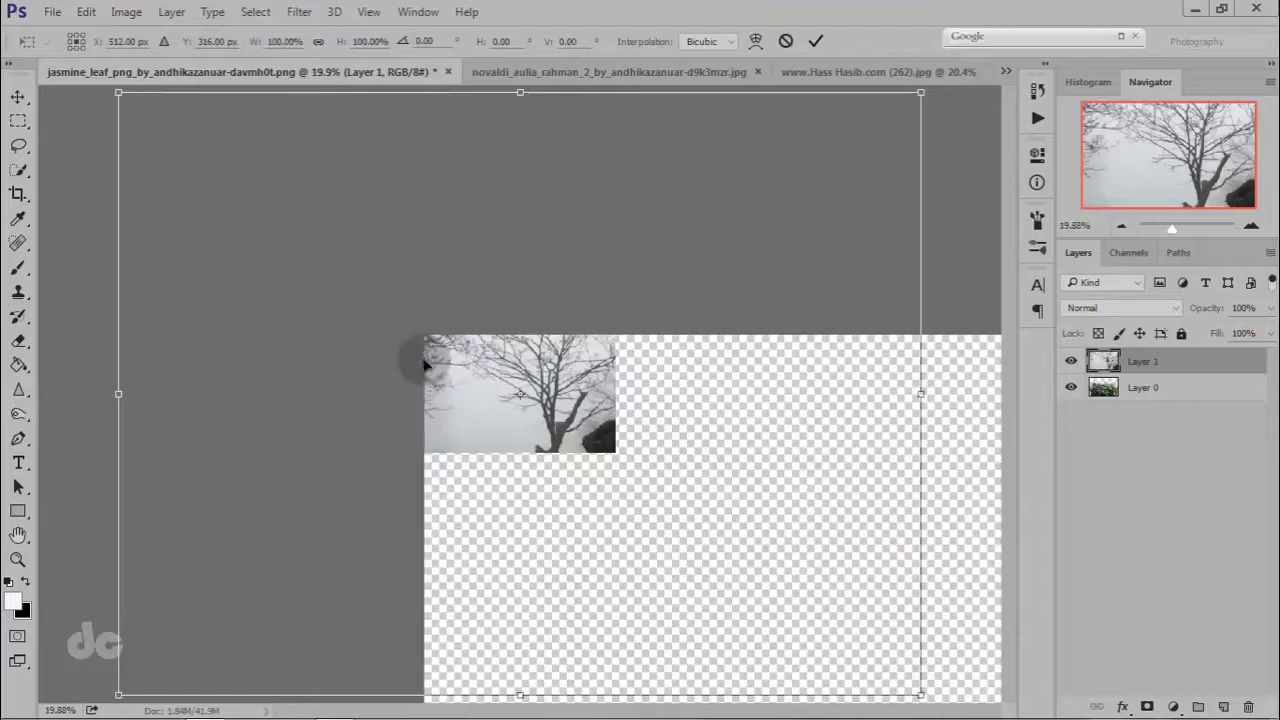
Scale the foggy tree image down to fill the canvas and move its layer beneath the leaf layer.
{"action": "scroll", "coordinate": [424, 361], "scroll_direction": "down", "scroll_amount": 5}
{"action": "left_click_drag", "start_coordinate": [768, 207], "coordinate": [572, 330]}
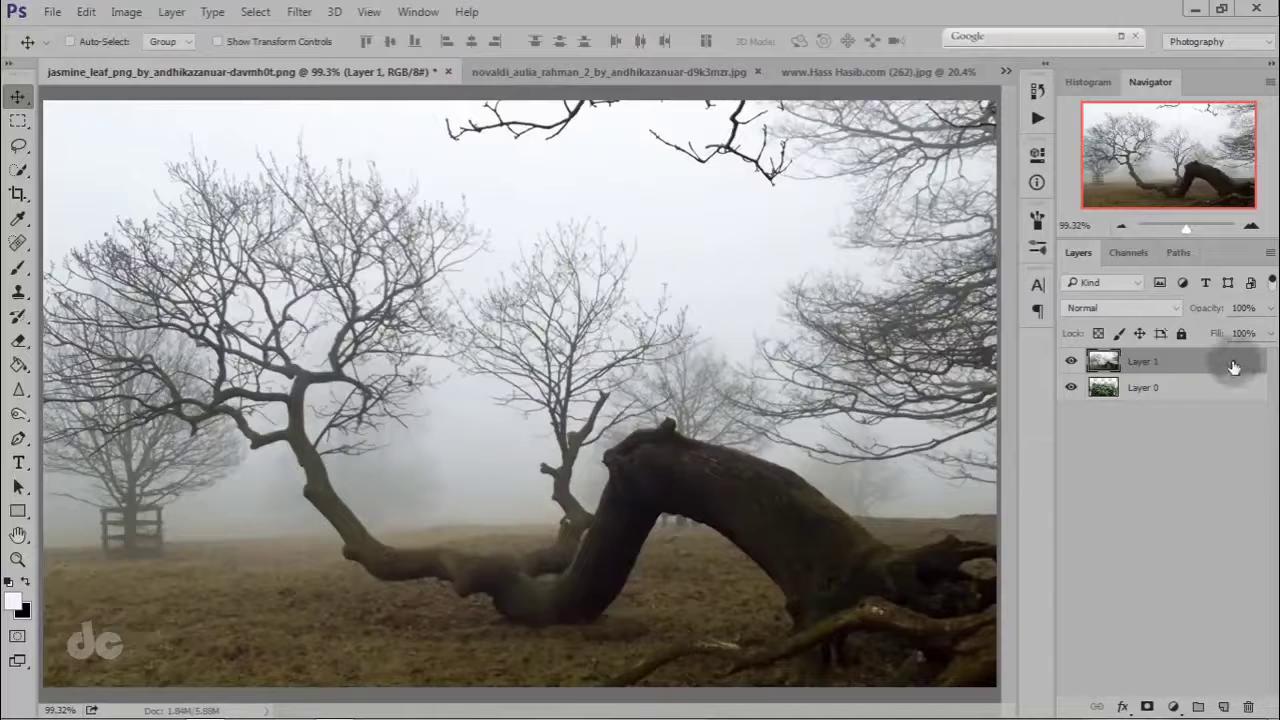
{"action": "left_click_drag", "start_coordinate": [1234, 367], "coordinate": [1229, 357]}
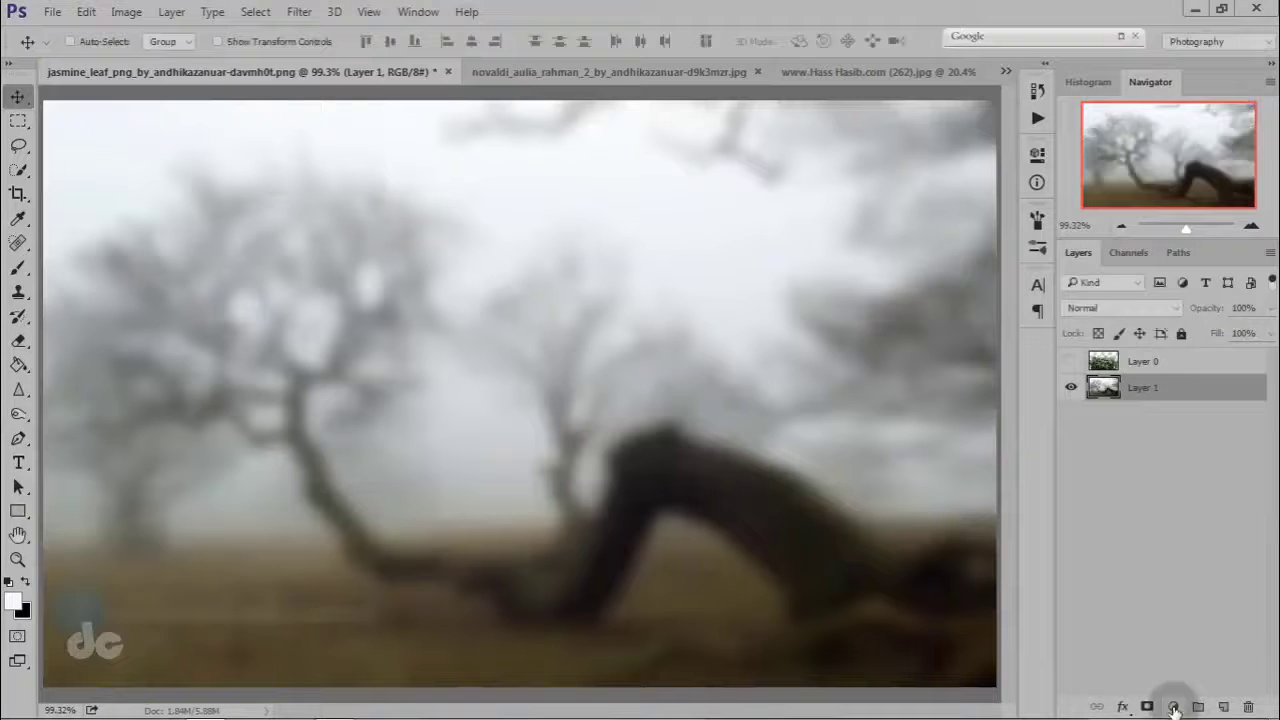
Add a Curves adjustment above the blurred tree background and lower its white point to an output of 142.
{"action": "left_click", "coordinate": [1174, 707]}
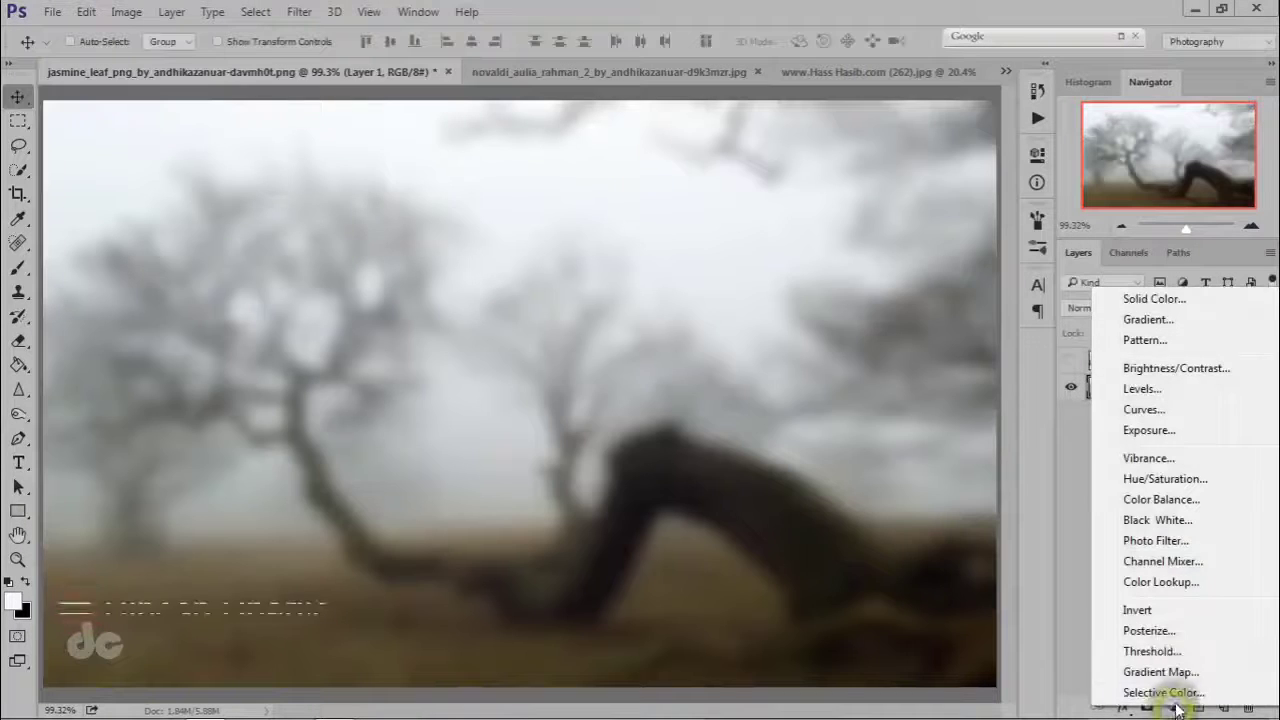
{"action": "left_click", "coordinate": [1141, 409]}
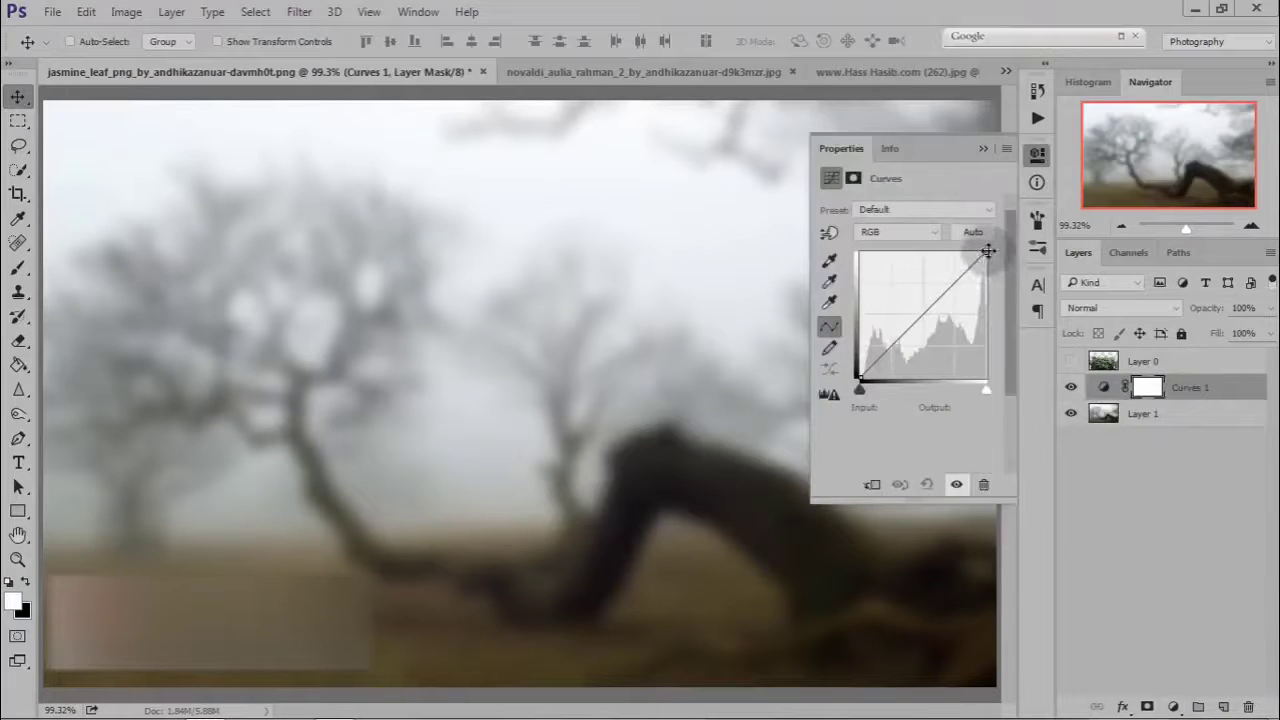
{"action": "left_click_drag", "start_coordinate": [986, 259], "coordinate": [986, 310]}
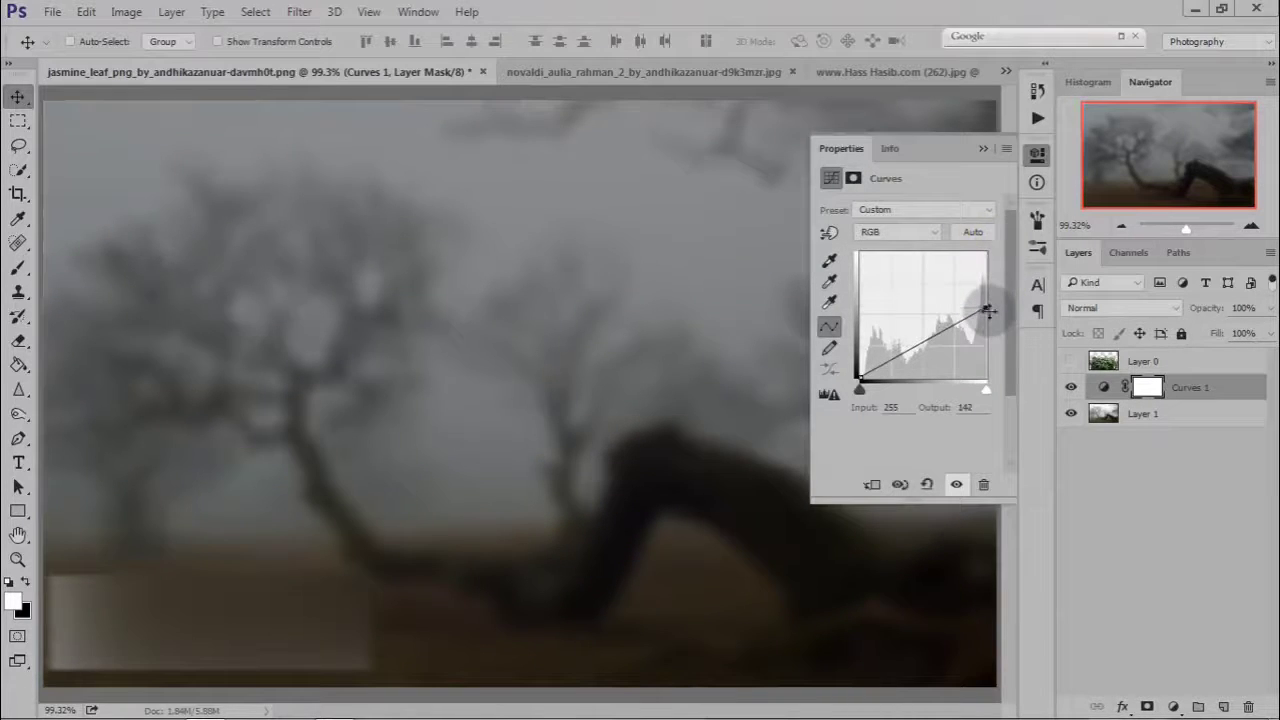
{"action": "left_click", "coordinate": [984, 148]}
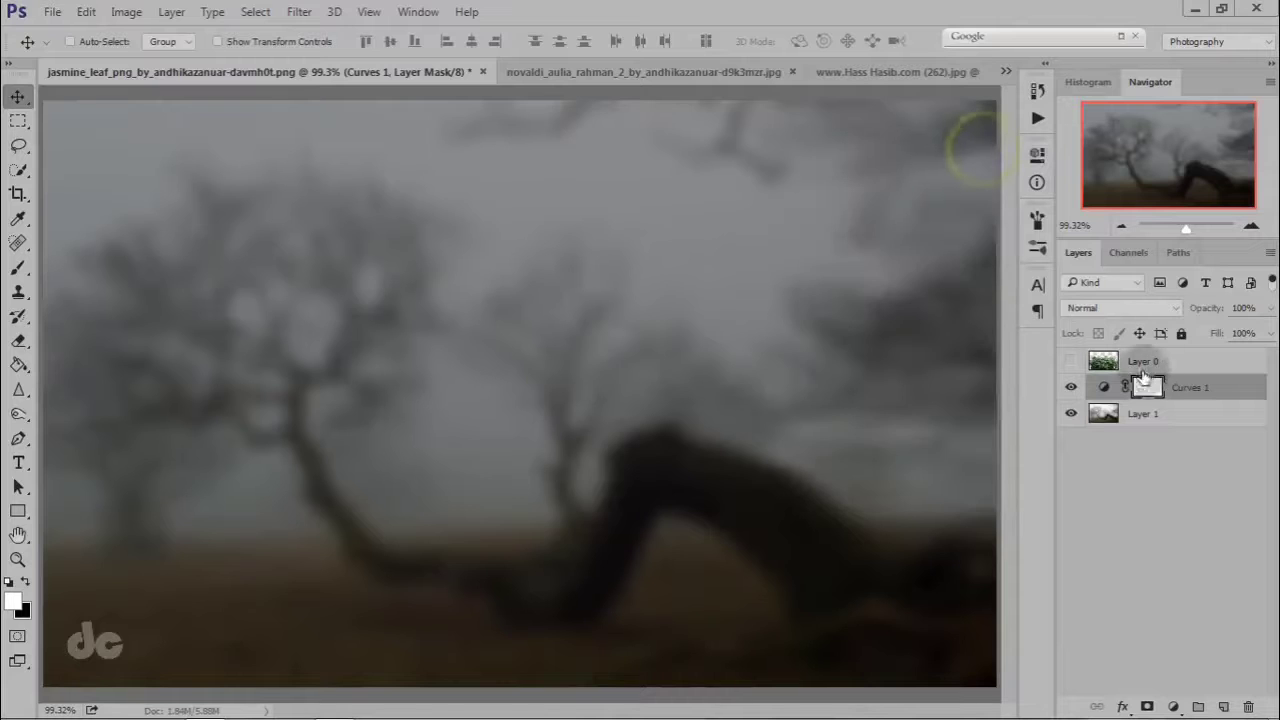
Show the leaf layer and add a Brightness/Contrast adjustment clipped to it, with brightness -102 and contrast 48.
{"action": "left_click", "coordinate": [1071, 361]}
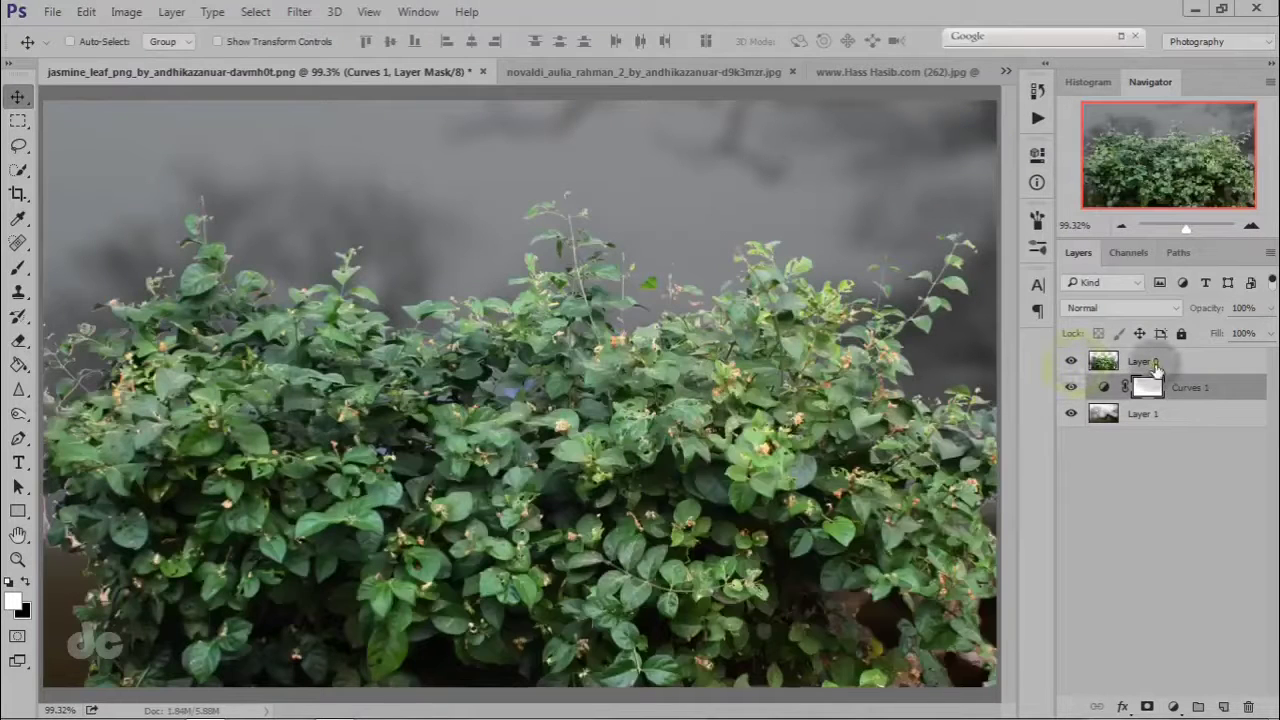
{"action": "left_click", "coordinate": [1148, 366]}
{"action": "left_click", "coordinate": [1173, 706]}
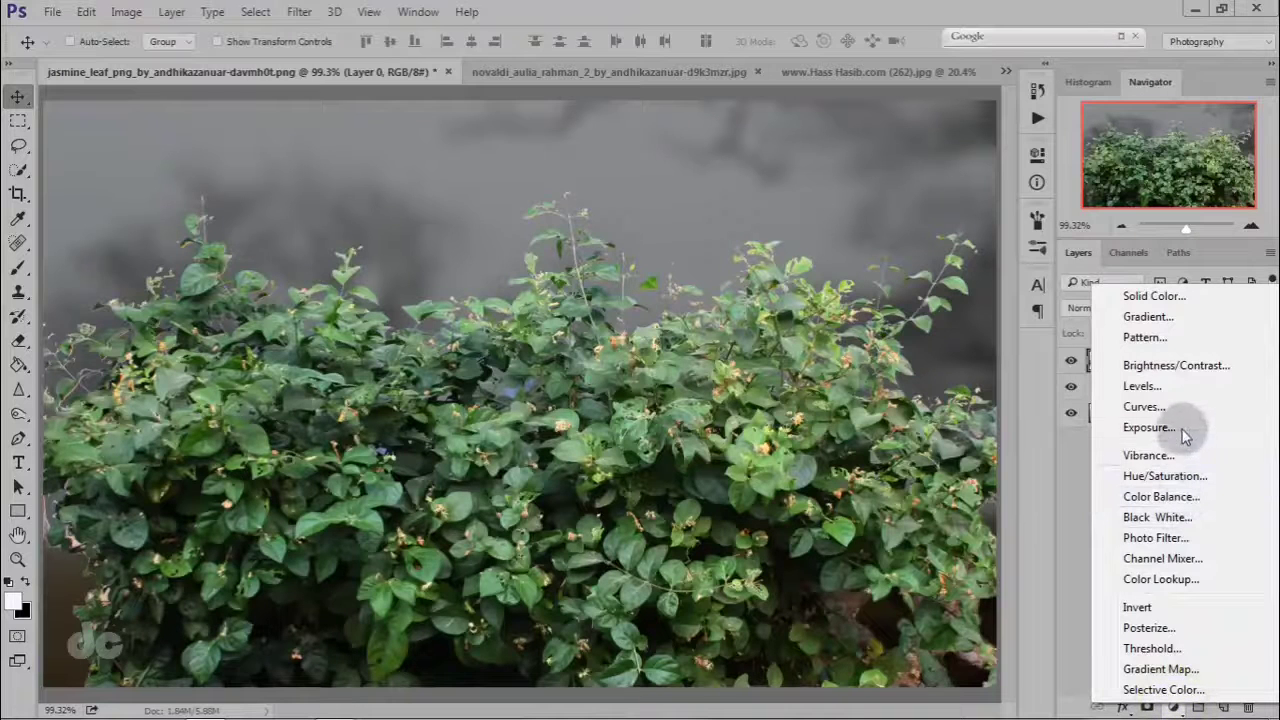
{"action": "left_click", "coordinate": [1172, 366]}
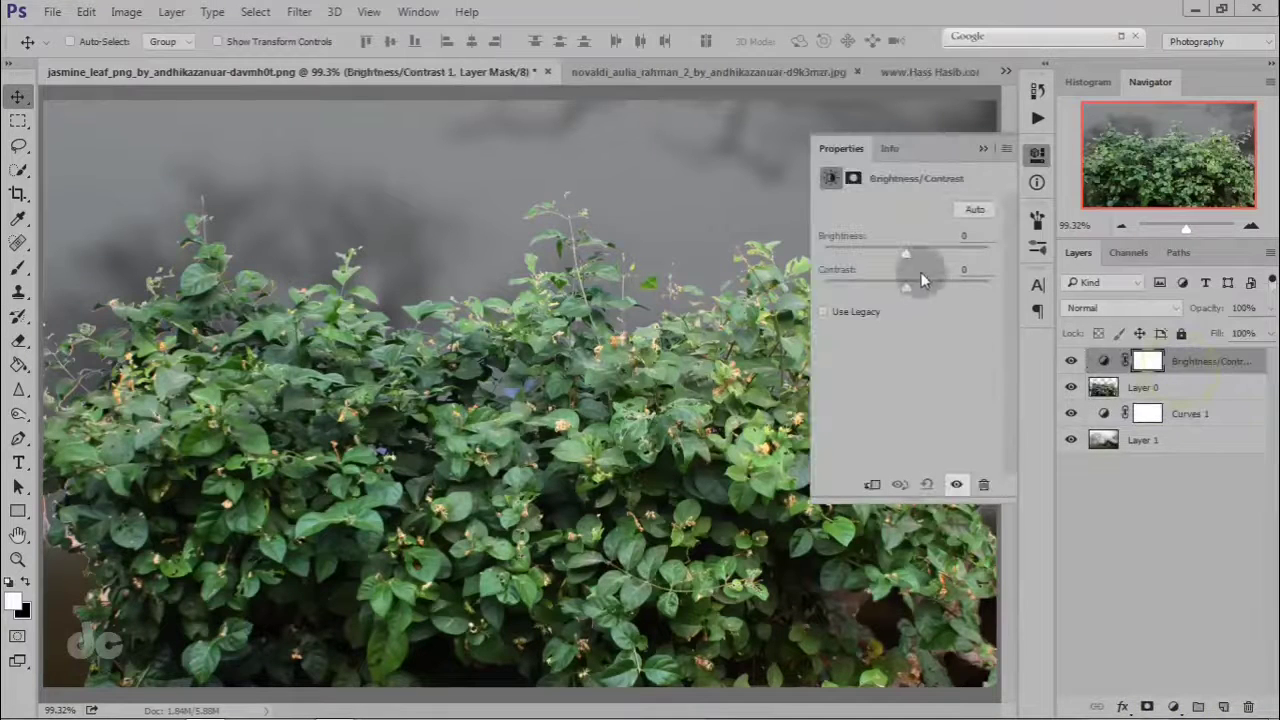
{"action": "left_click_drag", "start_coordinate": [910, 253], "coordinate": [899, 253]}
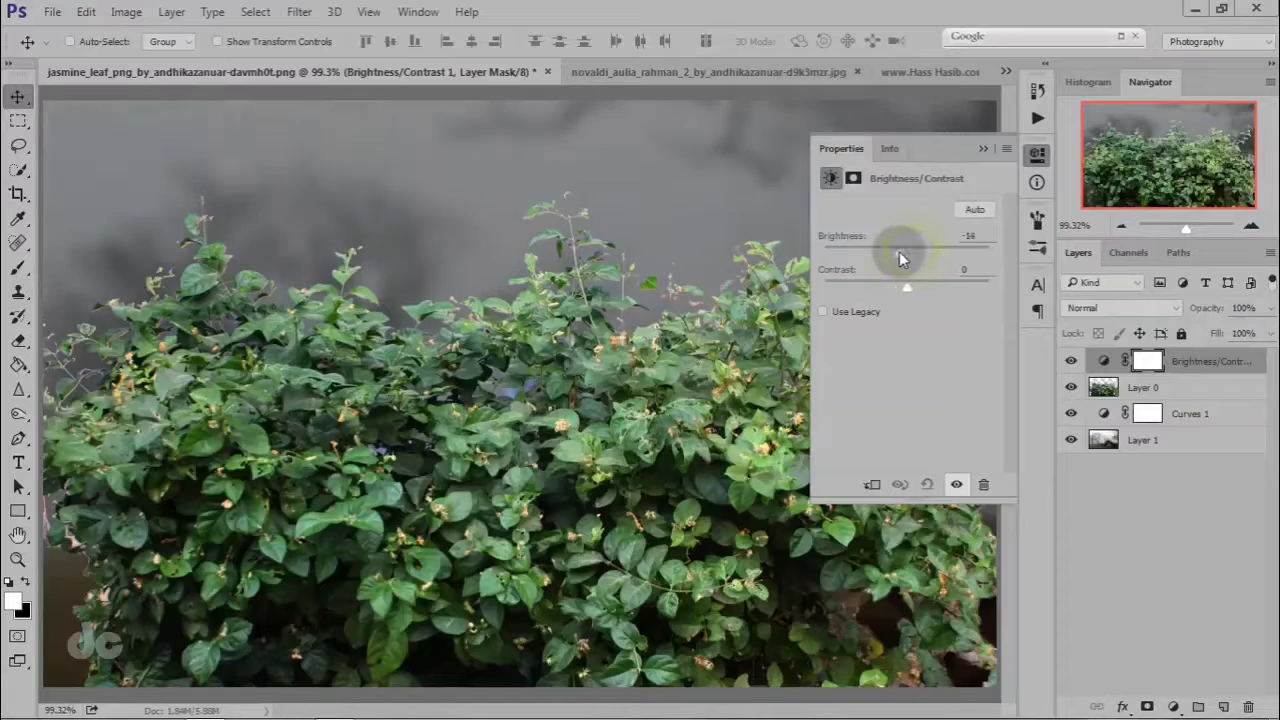
{"action": "left_click", "coordinate": [872, 486]}
{"action": "left_click_drag", "start_coordinate": [876, 253], "coordinate": [850, 256]}
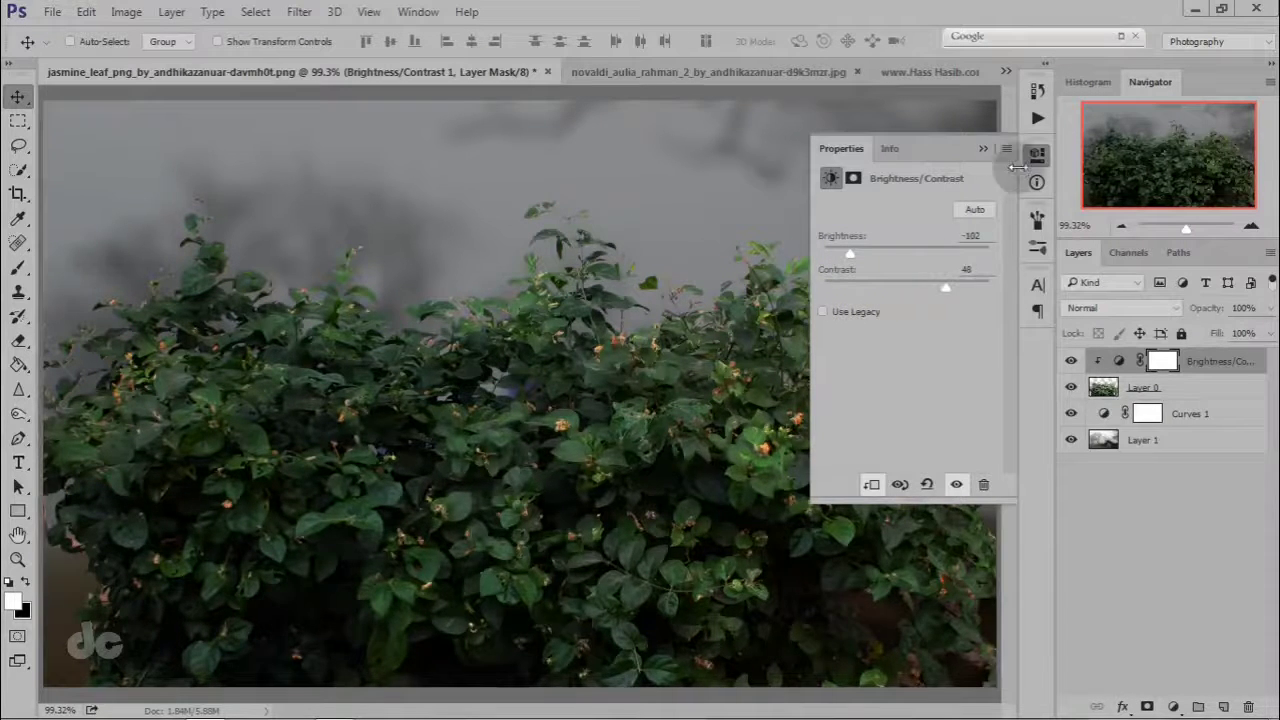
{"action": "left_click", "coordinate": [984, 149]}
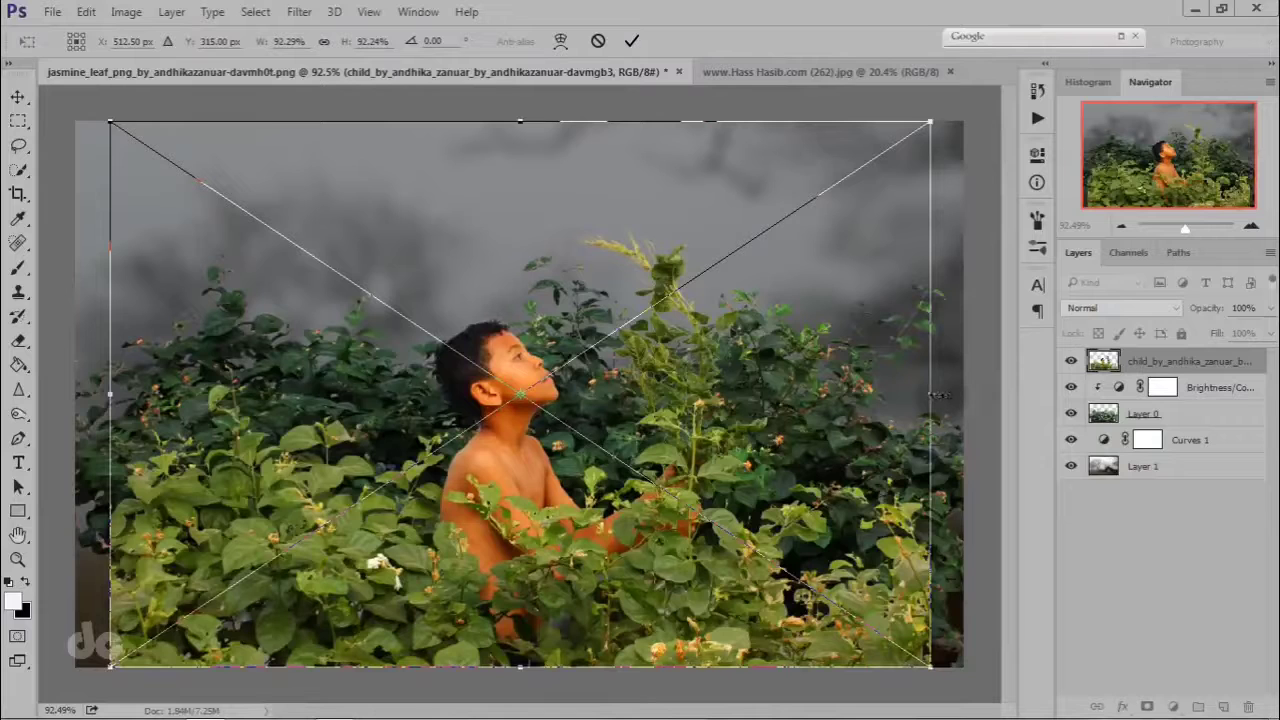
Scale the placed child image to about 100% and align its lower edge with the canvas bottom.
{"action": "scroll", "coordinate": [930, 128], "scroll_direction": "down", "scroll_amount": 2}
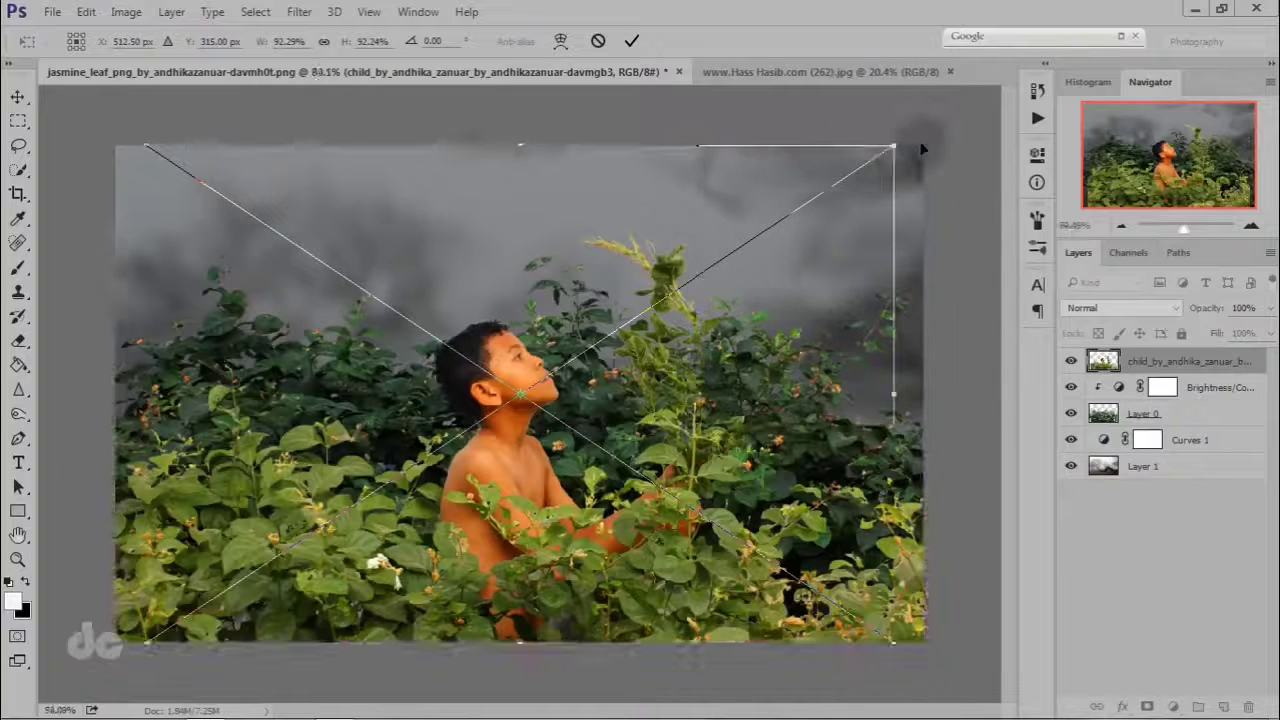
{"action": "left_click_drag", "start_coordinate": [834, 188], "coordinate": [857, 160]}
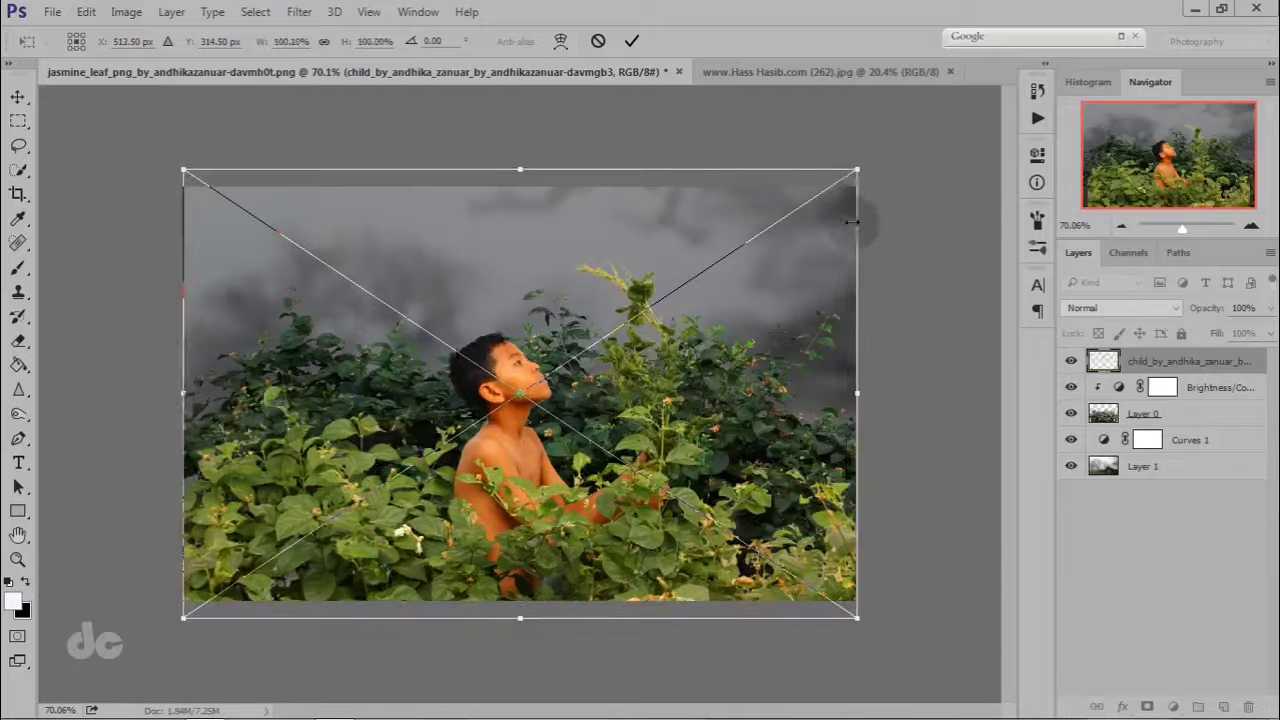
{"action": "left_click", "coordinate": [850, 225]}
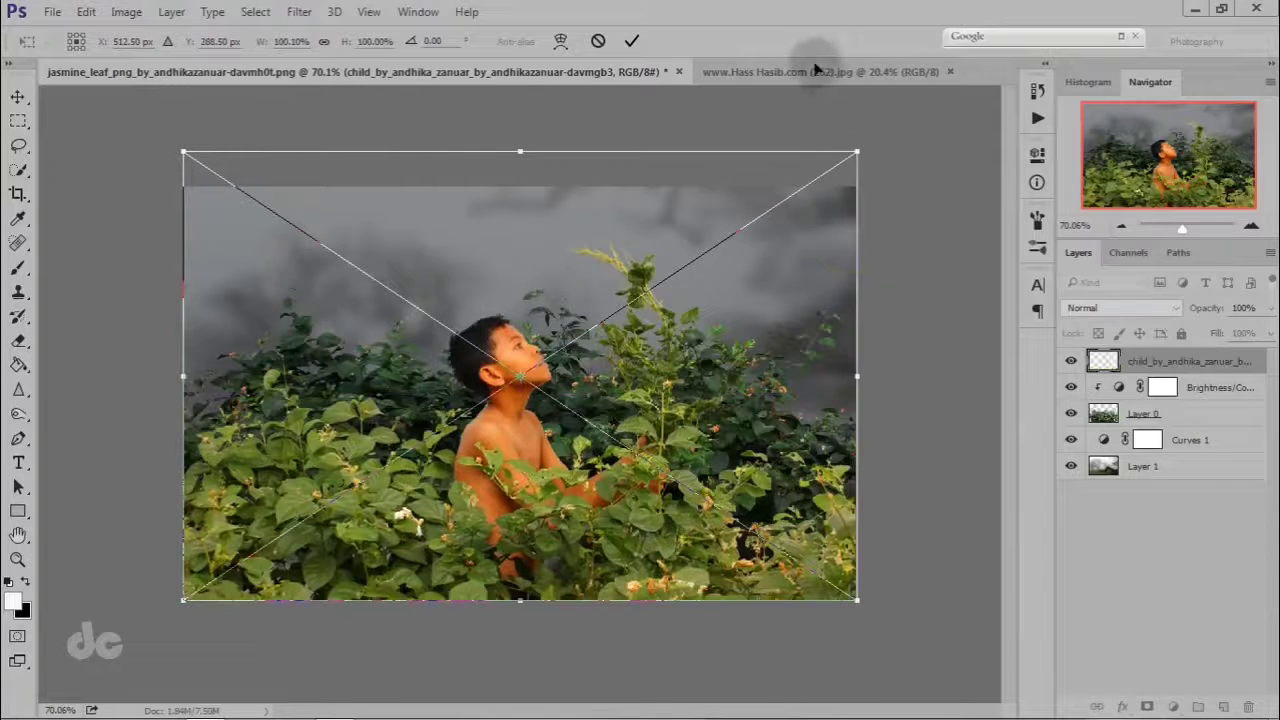
{"action": "left_click", "coordinate": [631, 41]}
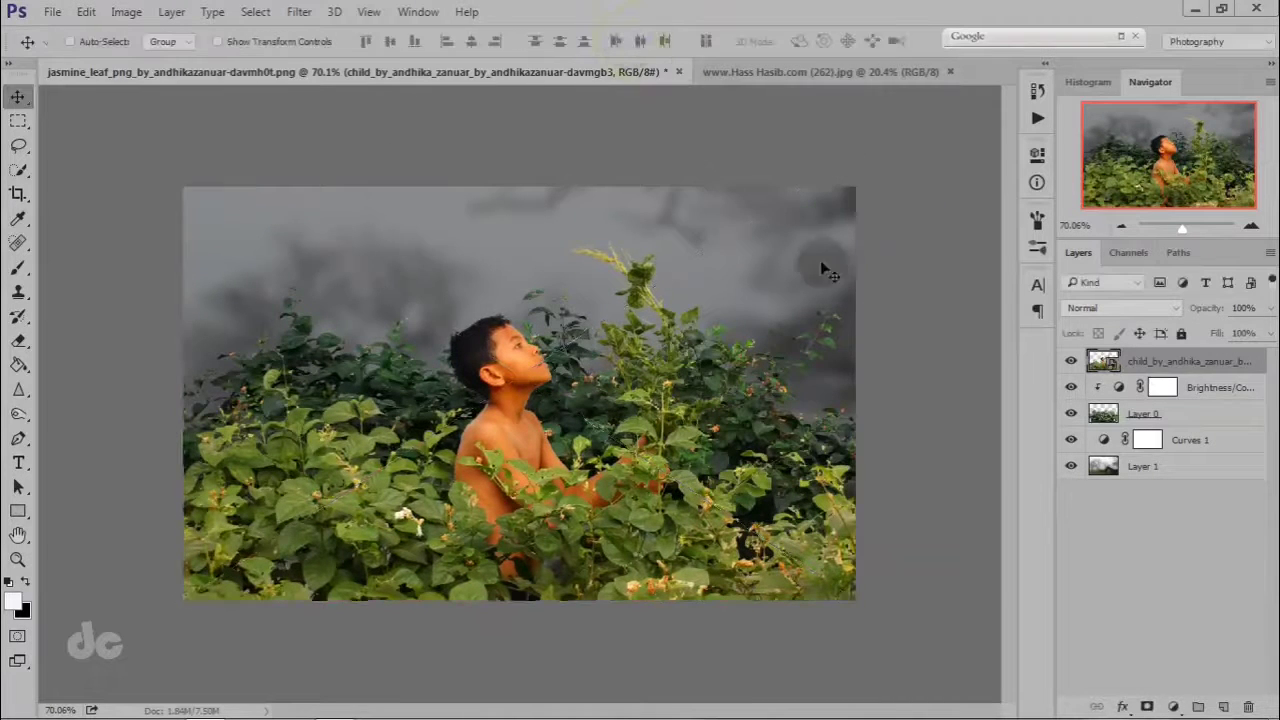
{"action": "key", "text": "ctrl"}
{"action": "key", "text": "ctrl+0"}
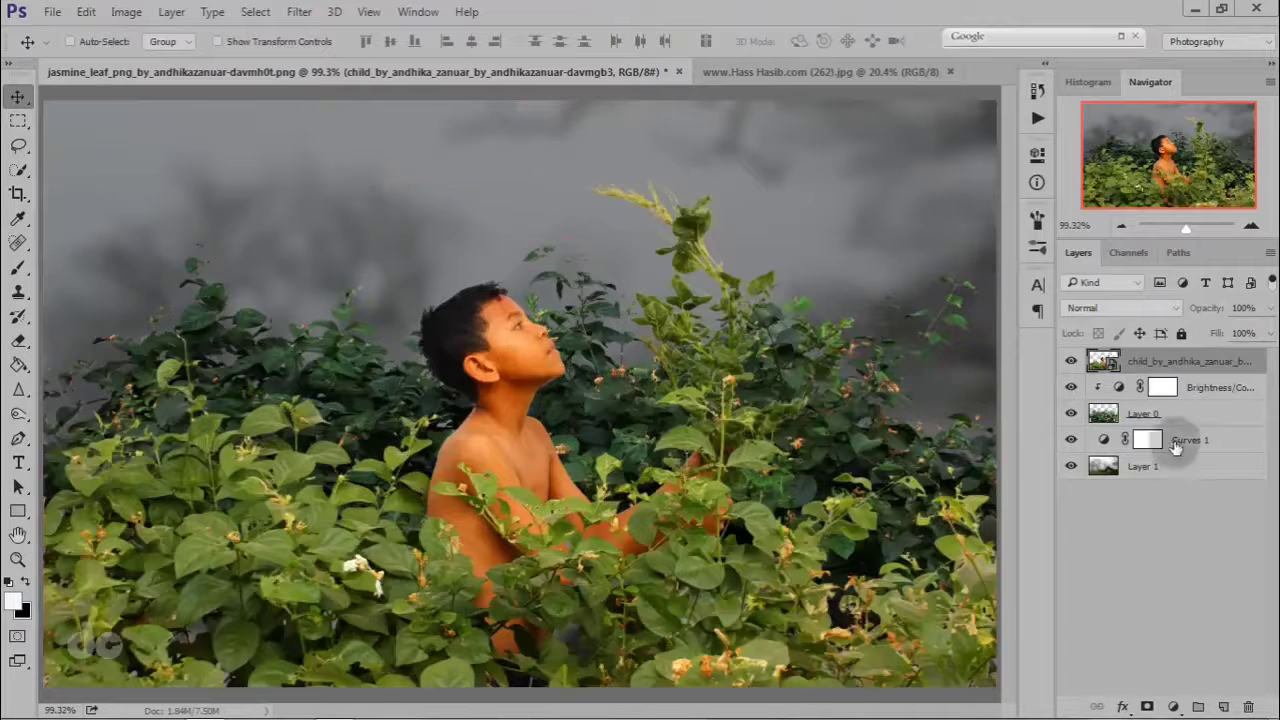
Rasterize the placed child image layer.
{"action": "right_click", "coordinate": [1104, 364]}
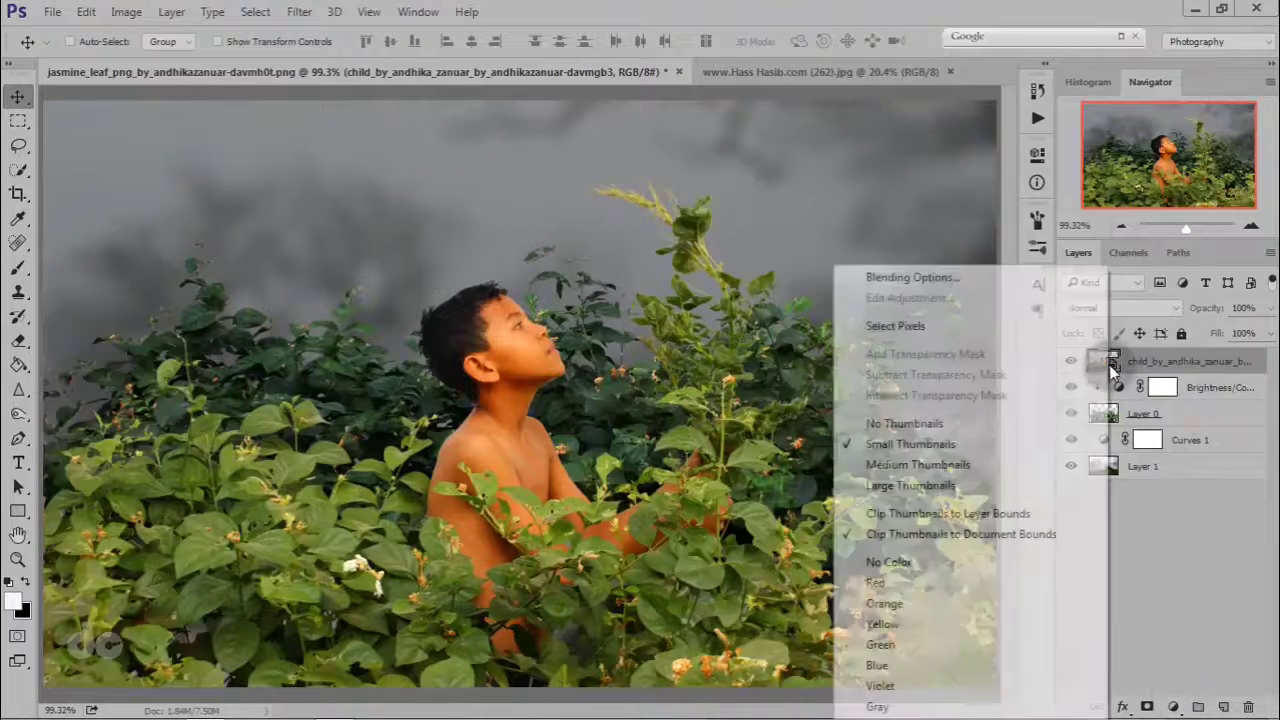
{"action": "right_click", "coordinate": [1141, 363]}
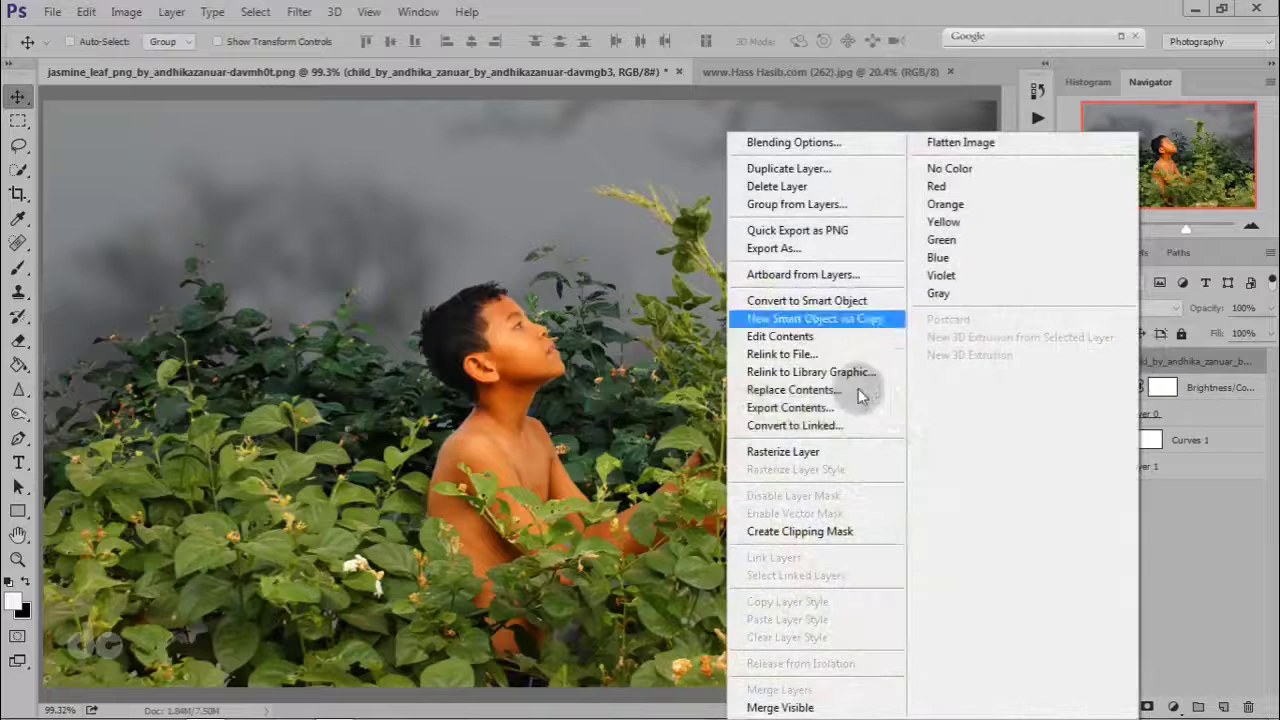
{"action": "left_click", "coordinate": [836, 452]}
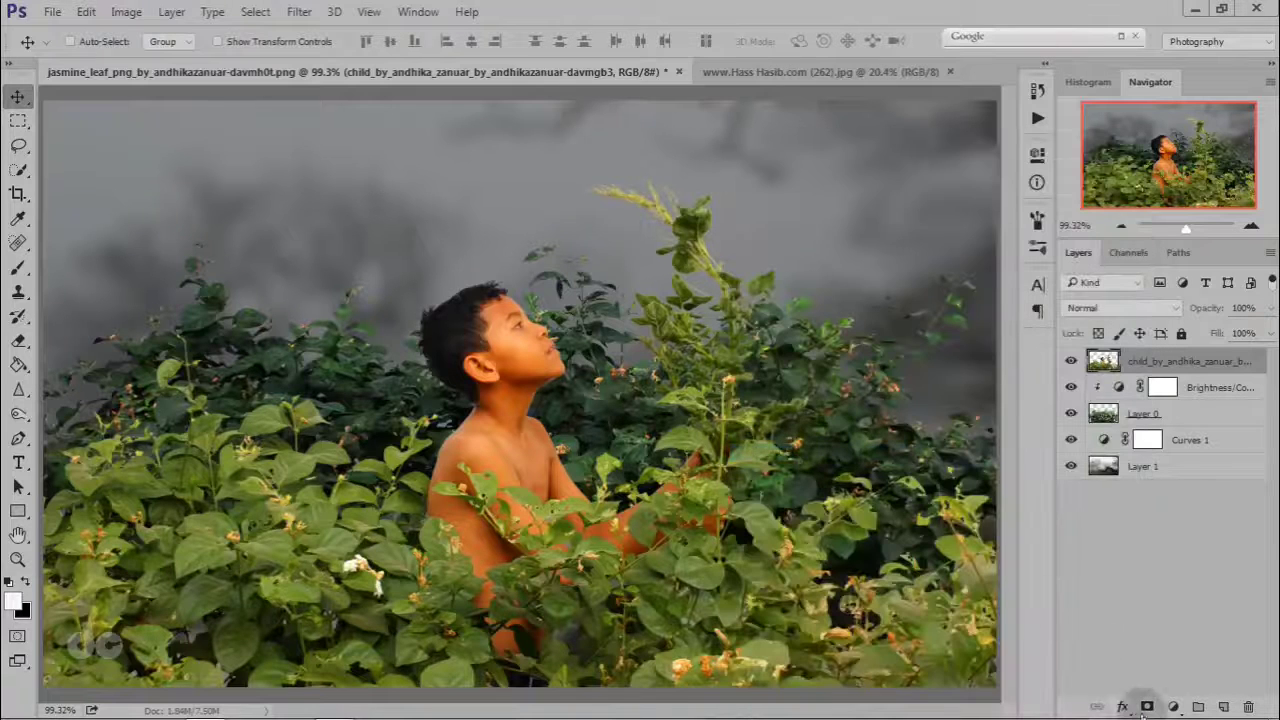
Add a Brightness/Contrast adjustment clipped to the child layer and set its brightness to -70.
{"action": "left_click", "coordinate": [1173, 708]}
{"action": "left_click", "coordinate": [1155, 373]}
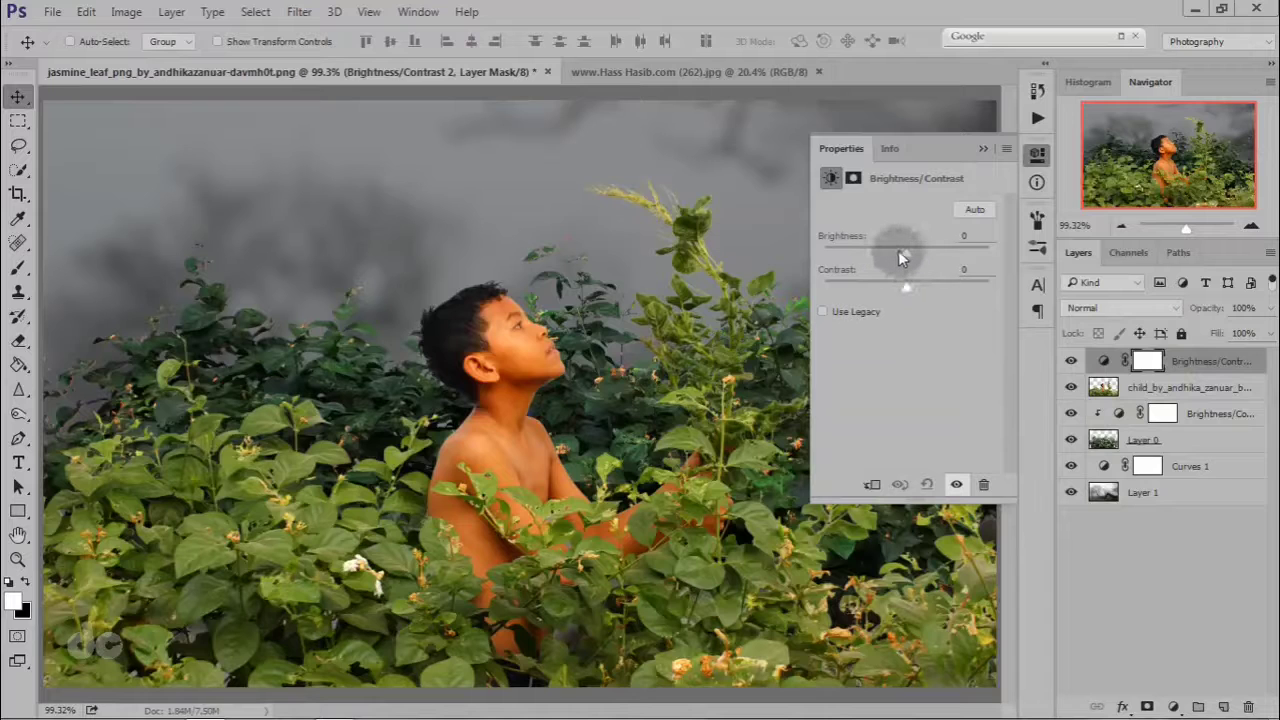
{"action": "left_click_drag", "start_coordinate": [907, 253], "coordinate": [891, 252]}
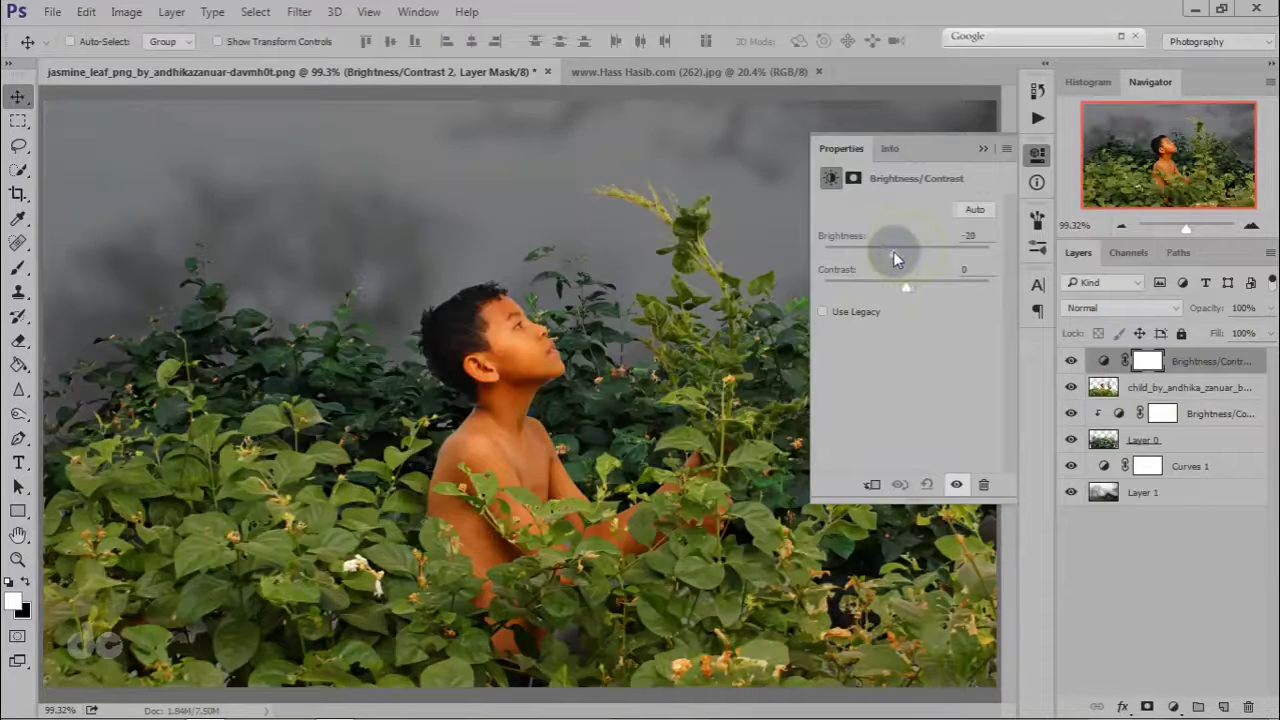
{"action": "left_click", "coordinate": [873, 485]}
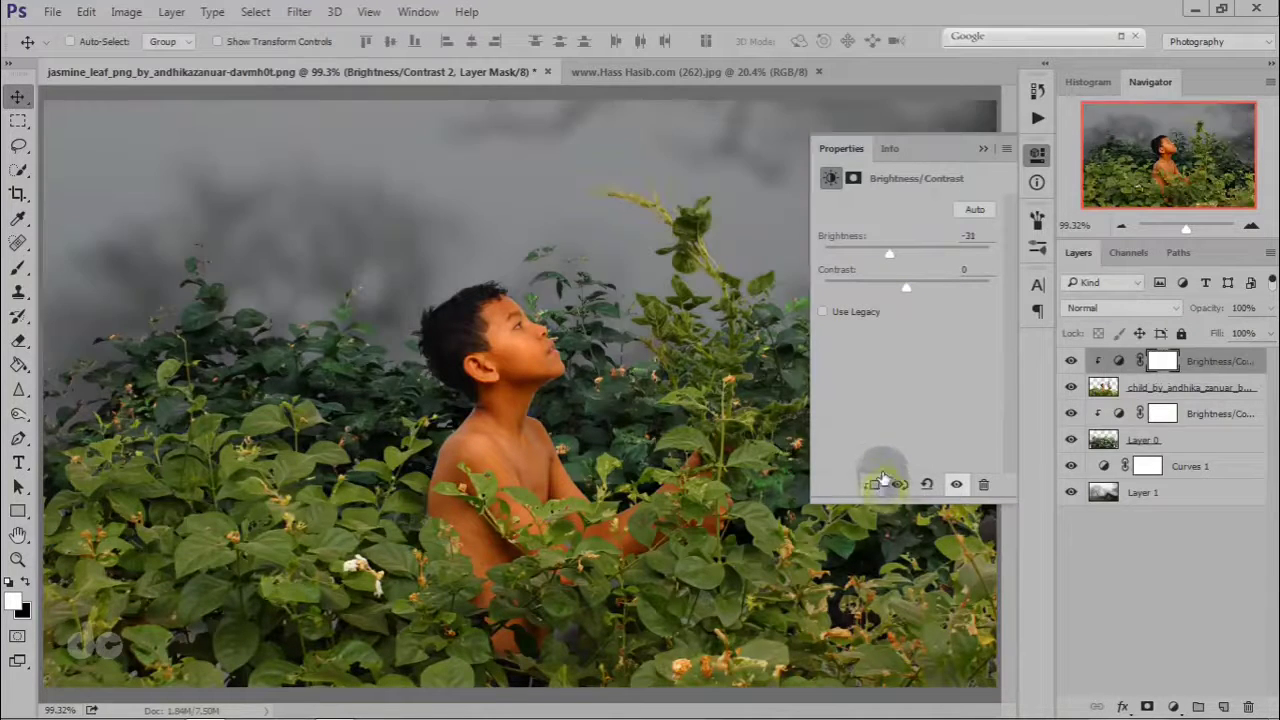
{"action": "mouse_move", "coordinate": [888, 256]}
{"action": "left_mouse_down"}
{"action": "mouse_move", "coordinate": [847, 255]}
{"action": "mouse_move", "coordinate": [868, 257]}
{"action": "left_mouse_up"}
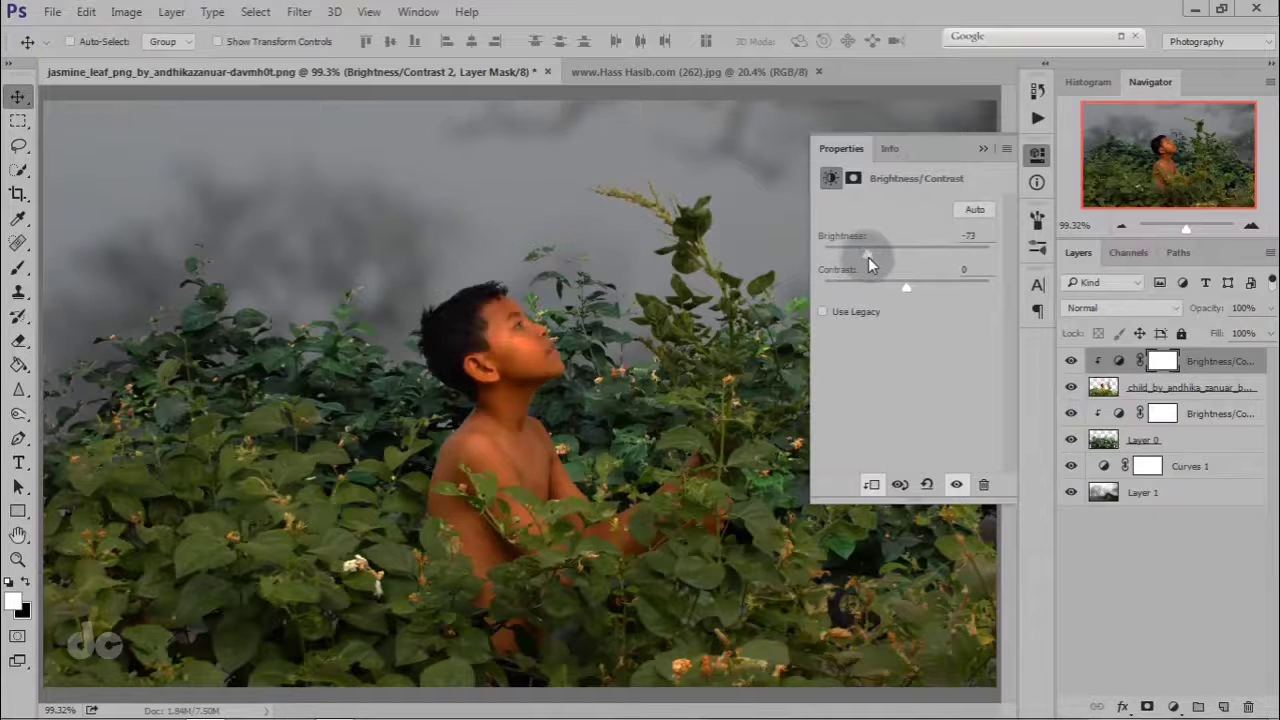
{"action": "left_click", "coordinate": [983, 148]}
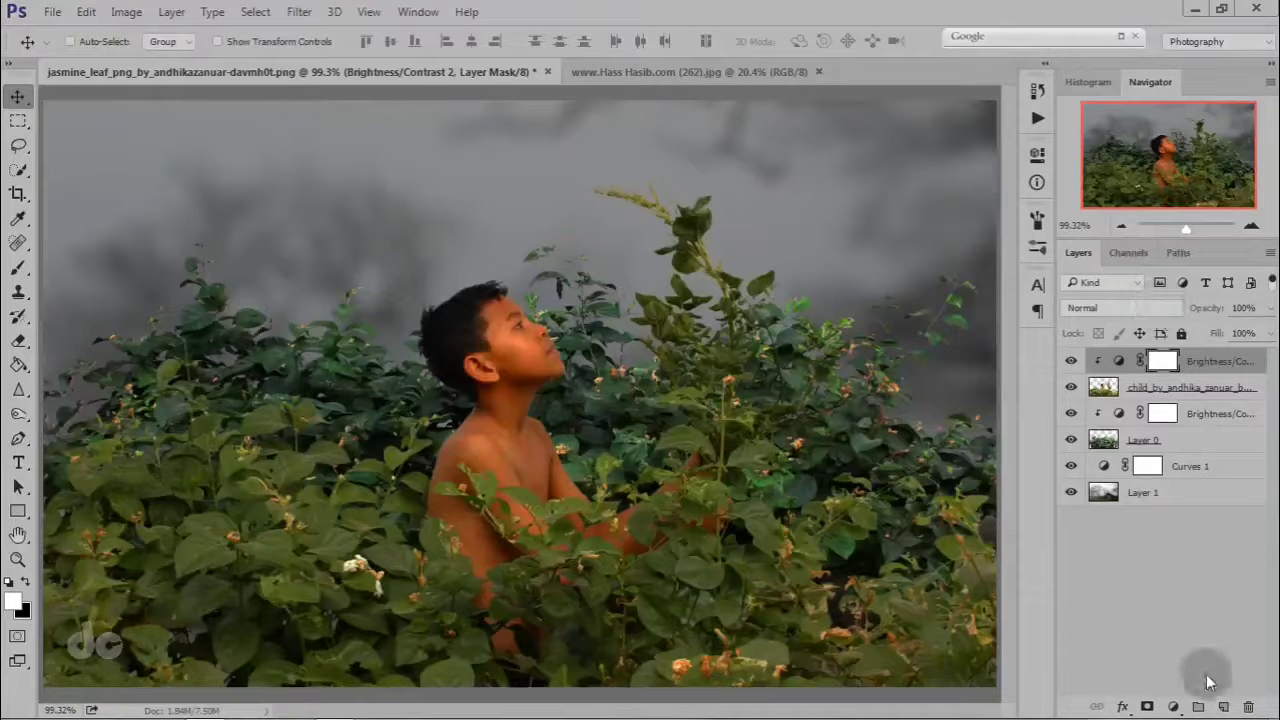
Add a Hue/Saturation adjustment clipped directly above the child layer and reduce its saturation.
{"action": "left_click", "coordinate": [1173, 706]}
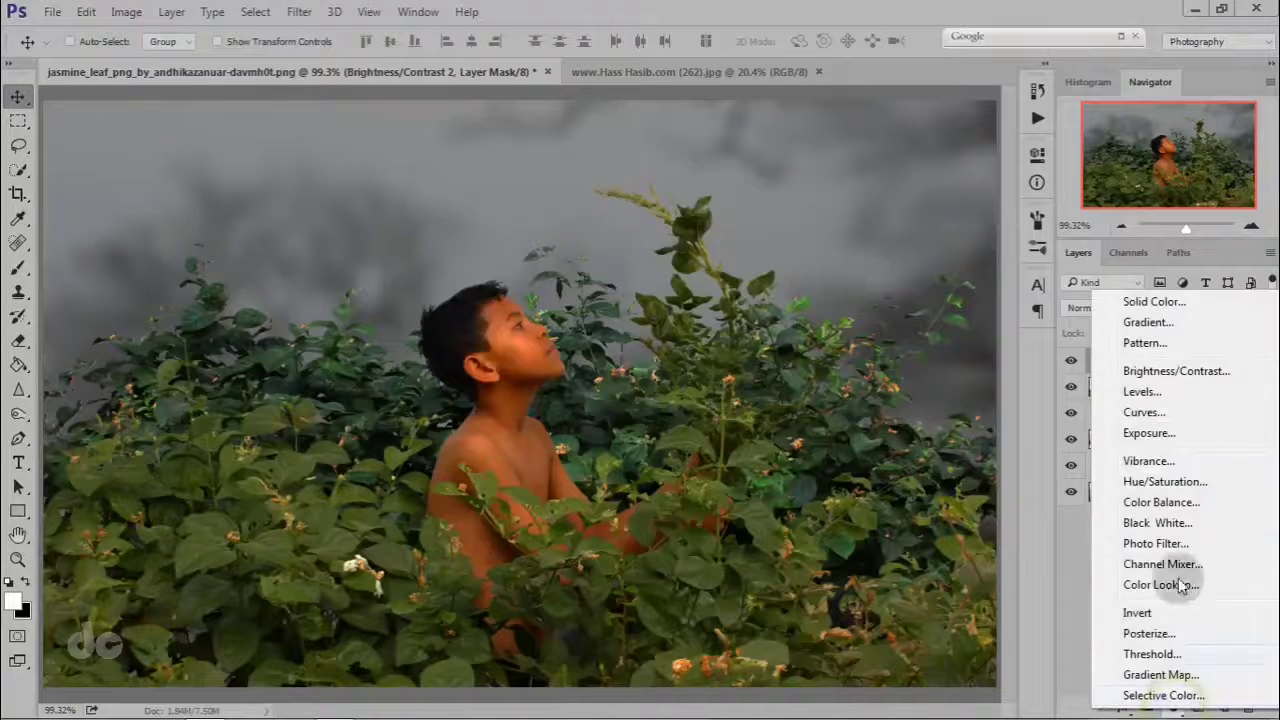
{"action": "left_click", "coordinate": [1166, 482]}
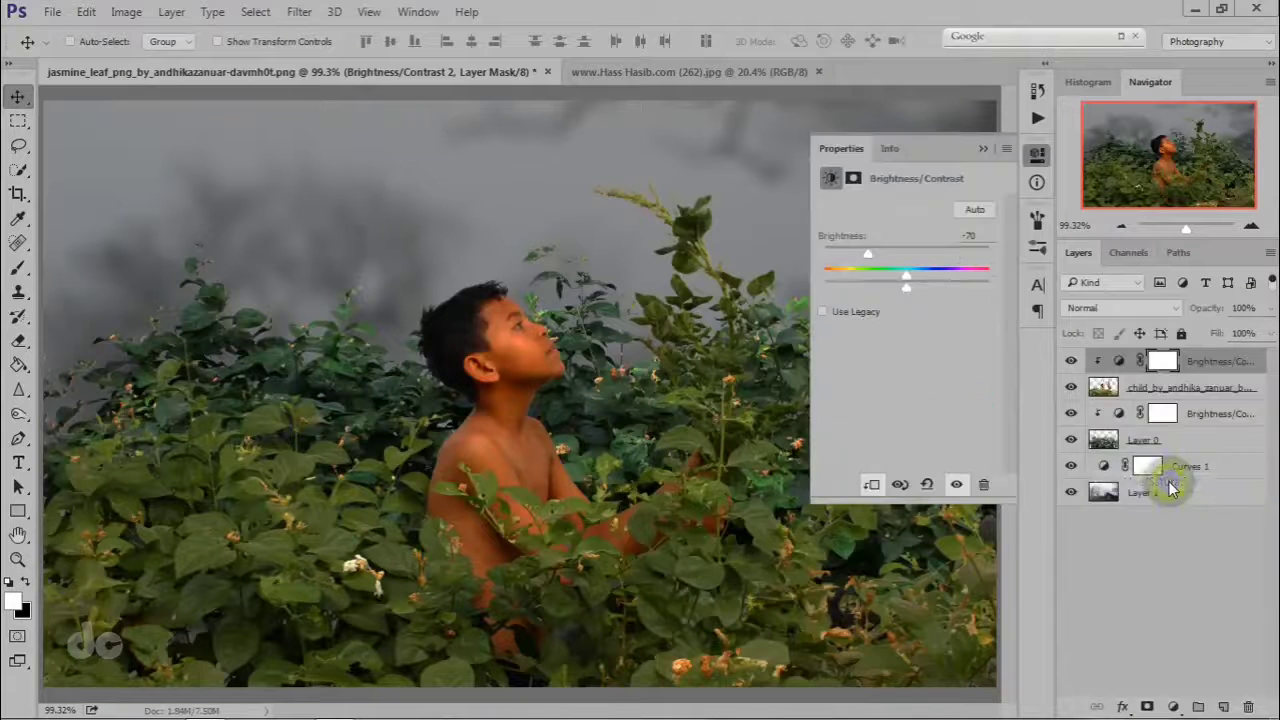
{"action": "left_click_drag", "start_coordinate": [1210, 361], "coordinate": [1208, 400]}
{"action": "mouse_move", "coordinate": [903, 272]}
{"action": "left_mouse_down"}
{"action": "mouse_move", "coordinate": [885, 287]}
{"action": "mouse_move", "coordinate": [916, 274]}
{"action": "mouse_move", "coordinate": [883, 308]}
{"action": "mouse_move", "coordinate": [914, 277]}
{"action": "mouse_move", "coordinate": [928, 284]}
{"action": "mouse_move", "coordinate": [904, 276]}
{"action": "left_mouse_up"}
{"action": "left_click", "coordinate": [984, 149]}
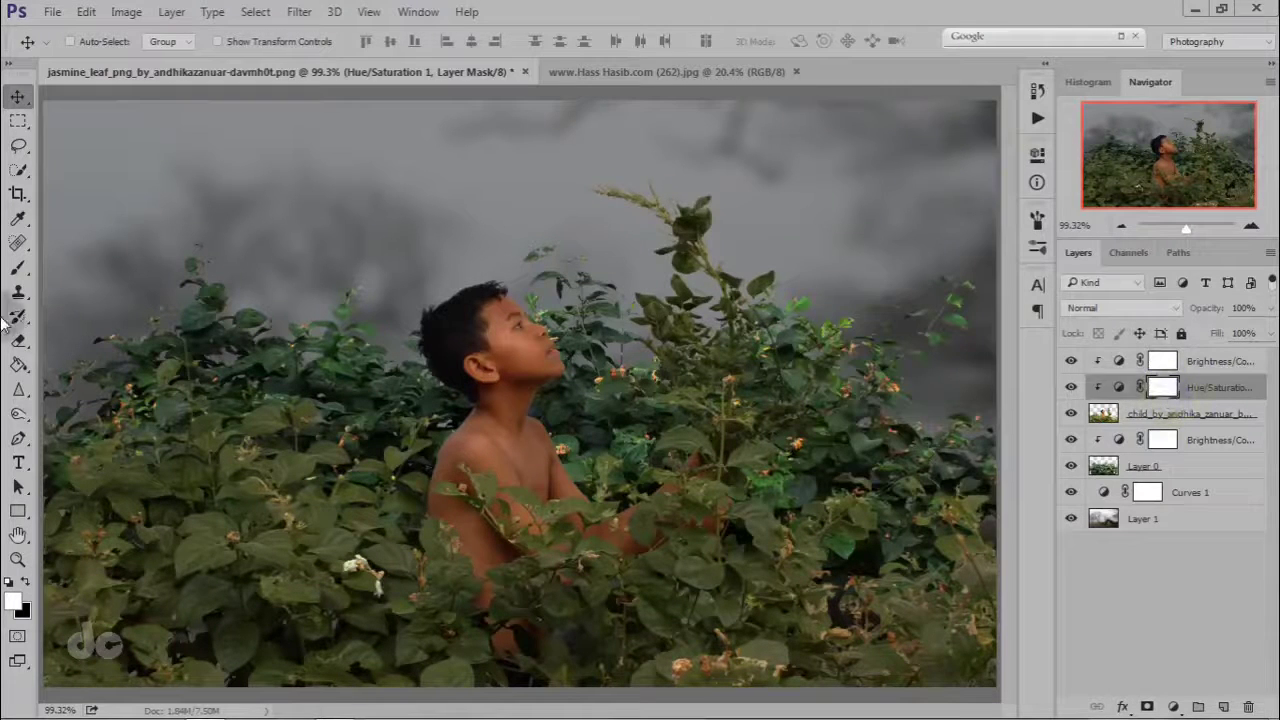
Paint with a soft black brush on the Hue/Saturation mask over the boy's face, body and arms to restore his skin color.
{"action": "left_click", "coordinate": [18, 274]}
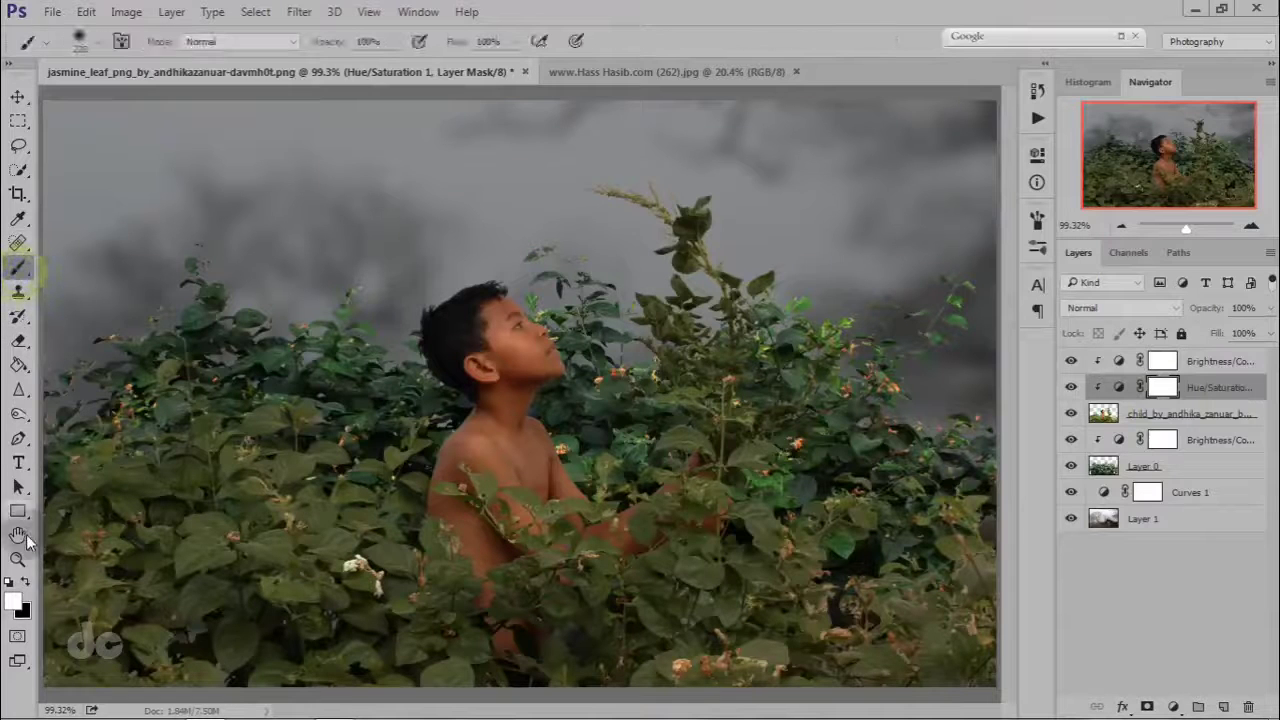
{"action": "left_click", "coordinate": [14, 602]}
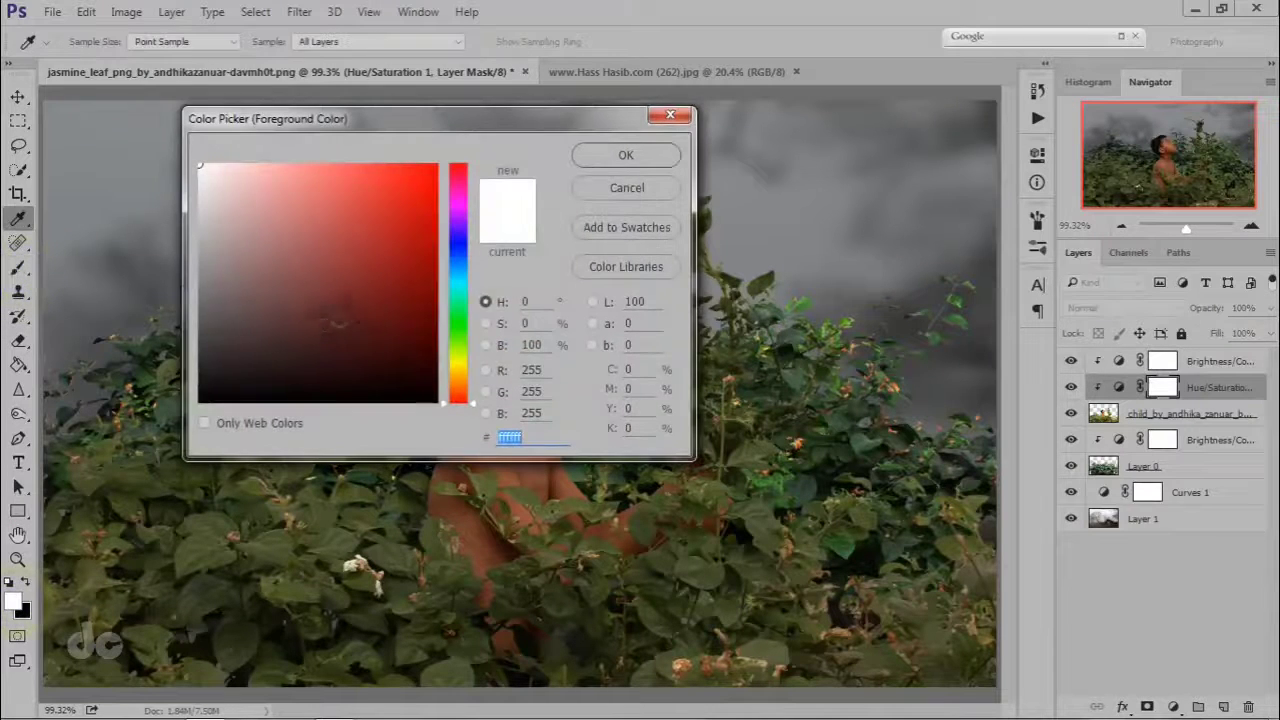
{"action": "left_click", "coordinate": [657, 188]}
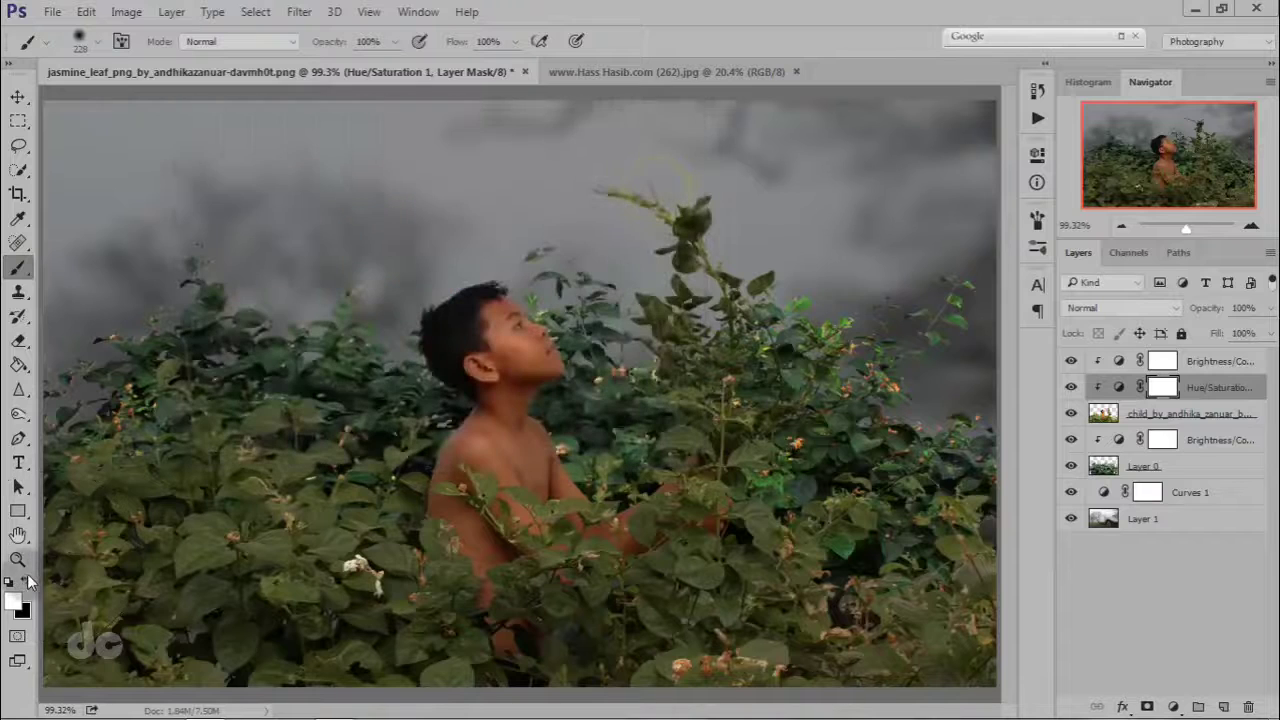
{"action": "left_click", "coordinate": [26, 583]}
{"action": "scroll", "coordinate": [502, 391], "scroll_direction": "up", "scroll_amount": 3}
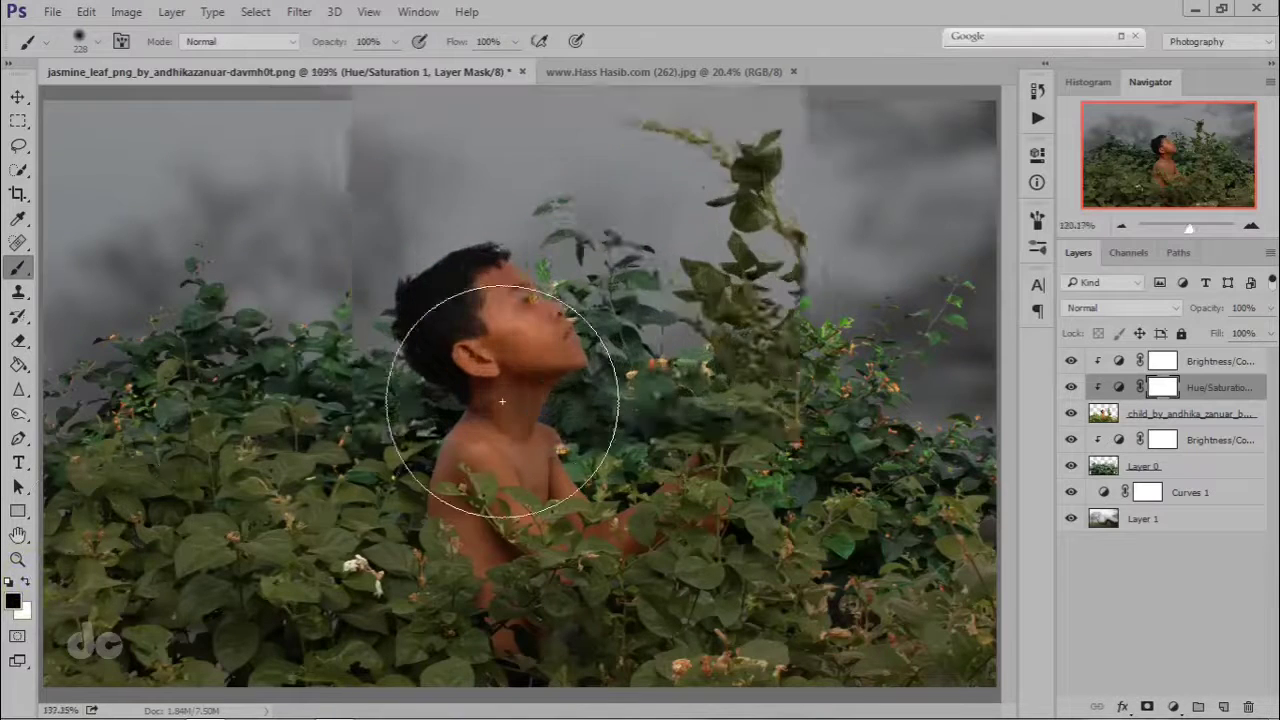
{"action": "mouse_move", "coordinate": [502, 391]}
{"action": "left_mouse_down"}
{"action": "mouse_move", "coordinate": [402, 399]}
{"action": "mouse_move", "coordinate": [559, 415]}
{"action": "mouse_move", "coordinate": [560, 364]}
{"action": "mouse_move", "coordinate": [490, 332]}
{"action": "left_mouse_up"}
{"action": "mouse_move", "coordinate": [514, 366]}
{"action": "left_mouse_down"}
{"action": "mouse_move", "coordinate": [545, 514]}
{"action": "mouse_move", "coordinate": [478, 358]}
{"action": "left_mouse_up"}
{"action": "scroll", "coordinate": [488, 359], "scroll_direction": "down", "scroll_amount": 4}
{"action": "mouse_move", "coordinate": [539, 420]}
{"action": "left_mouse_down"}
{"action": "mouse_move", "coordinate": [471, 421]}
{"action": "mouse_move", "coordinate": [433, 485]}
{"action": "mouse_move", "coordinate": [436, 512]}
{"action": "mouse_move", "coordinate": [481, 538]}
{"action": "mouse_move", "coordinate": [503, 516]}
{"action": "mouse_move", "coordinate": [533, 518]}
{"action": "mouse_move", "coordinate": [514, 450]}
{"action": "mouse_move", "coordinate": [562, 458]}
{"action": "mouse_move", "coordinate": [623, 540]}
{"action": "mouse_move", "coordinate": [704, 462]}
{"action": "left_mouse_up"}
{"action": "mouse_move", "coordinate": [566, 388]}
{"action": "left_mouse_down"}
{"action": "mouse_move", "coordinate": [534, 298]}
{"action": "mouse_move", "coordinate": [463, 257]}
{"action": "mouse_move", "coordinate": [428, 349]}
{"action": "left_mouse_up"}
Paint black over the boy on the child layer's Brightness/Contrast mask with a 141 px brush to restore his brightness.
{"action": "left_click", "coordinate": [1163, 361]}
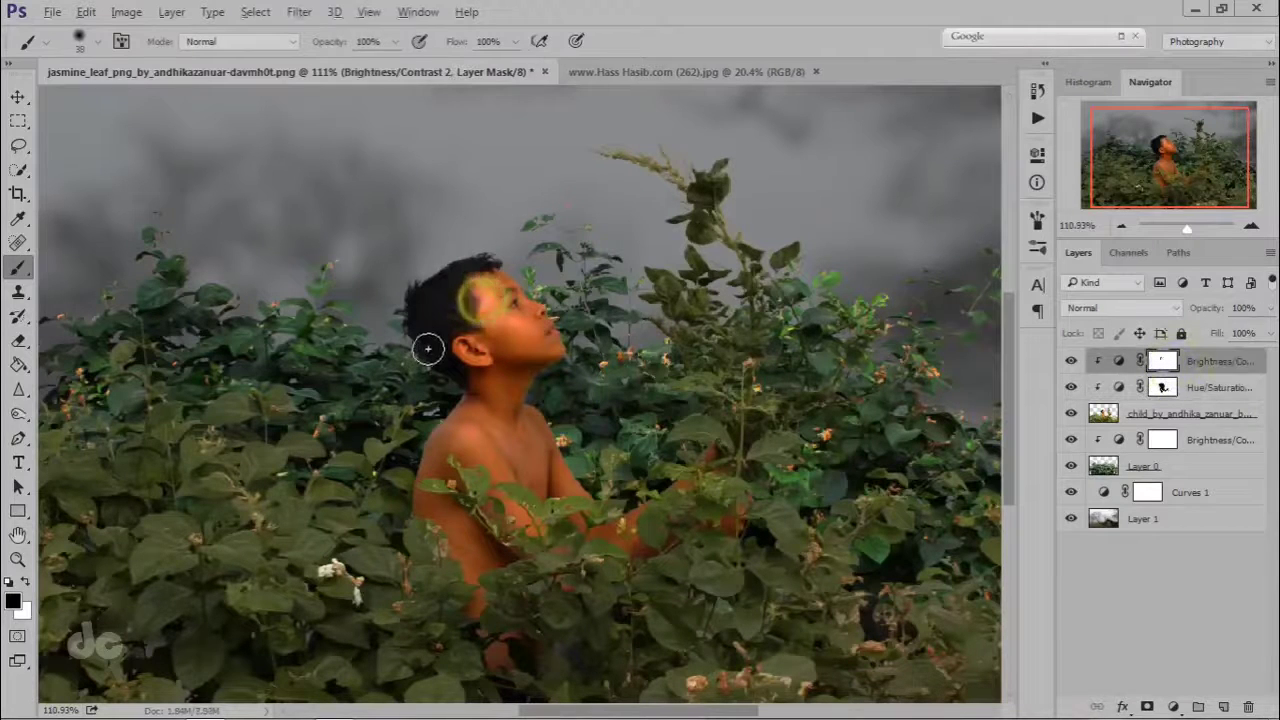
{"action": "key", "text": "bracketright"}
{"action": "key", "text": "bracketright"}
{"action": "key", "text": "bracketright"}
{"action": "key", "text": "bracketright"}
{"action": "key", "text": "bracketright"}
{"action": "key", "text": "bracketright"}
{"action": "key", "text": "bracketright"}
{"action": "key", "text": "bracketright"}
{"action": "mouse_move", "coordinate": [494, 311]}
{"action": "left_mouse_down"}
{"action": "mouse_move", "coordinate": [508, 437]}
{"action": "mouse_move", "coordinate": [497, 530]}
{"action": "mouse_move", "coordinate": [580, 490]}
{"action": "mouse_move", "coordinate": [634, 500]}
{"action": "left_mouse_up"}
{"action": "scroll", "coordinate": [508, 440], "scroll_direction": "down", "scroll_amount": 3}
{"action": "scroll", "coordinate": [508, 440], "scroll_direction": "up", "scroll_amount": 2}
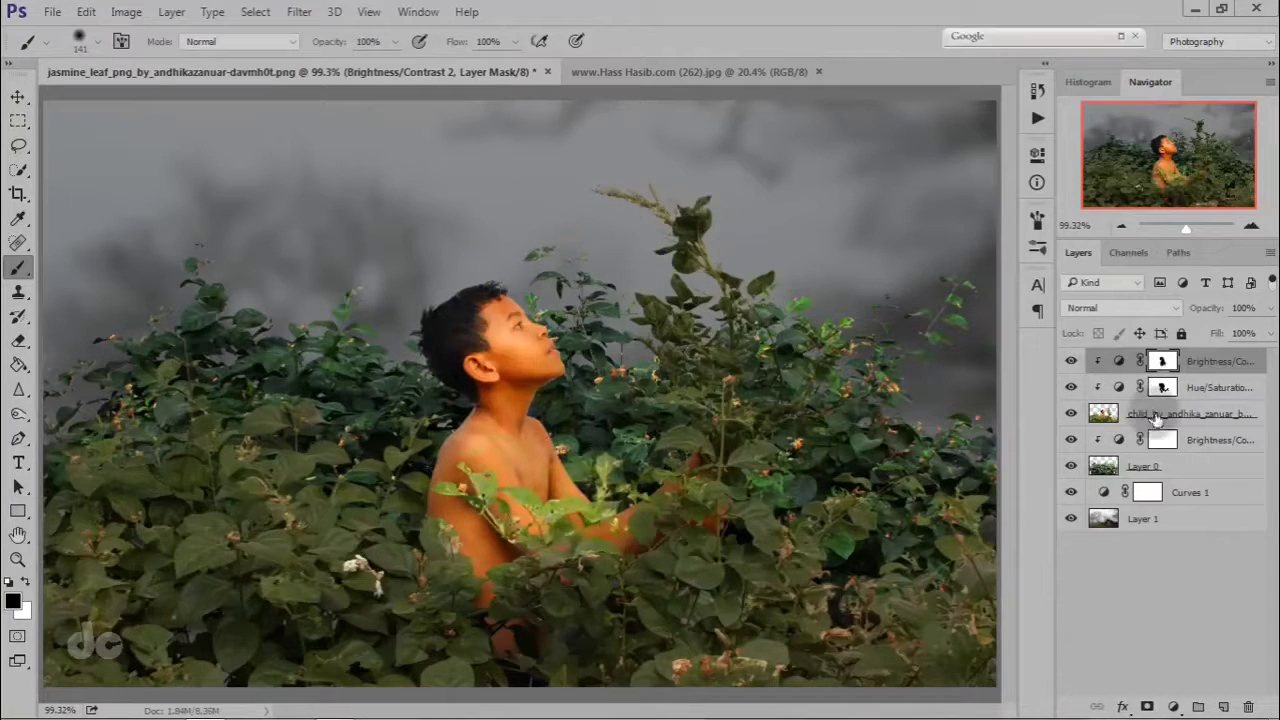
Add a new empty layer directly above the leaf layer's Brightness/Contrast adjustment, beneath the child layer.
{"action": "left_click", "coordinate": [1228, 449]}
{"action": "left_click", "coordinate": [1225, 707]}
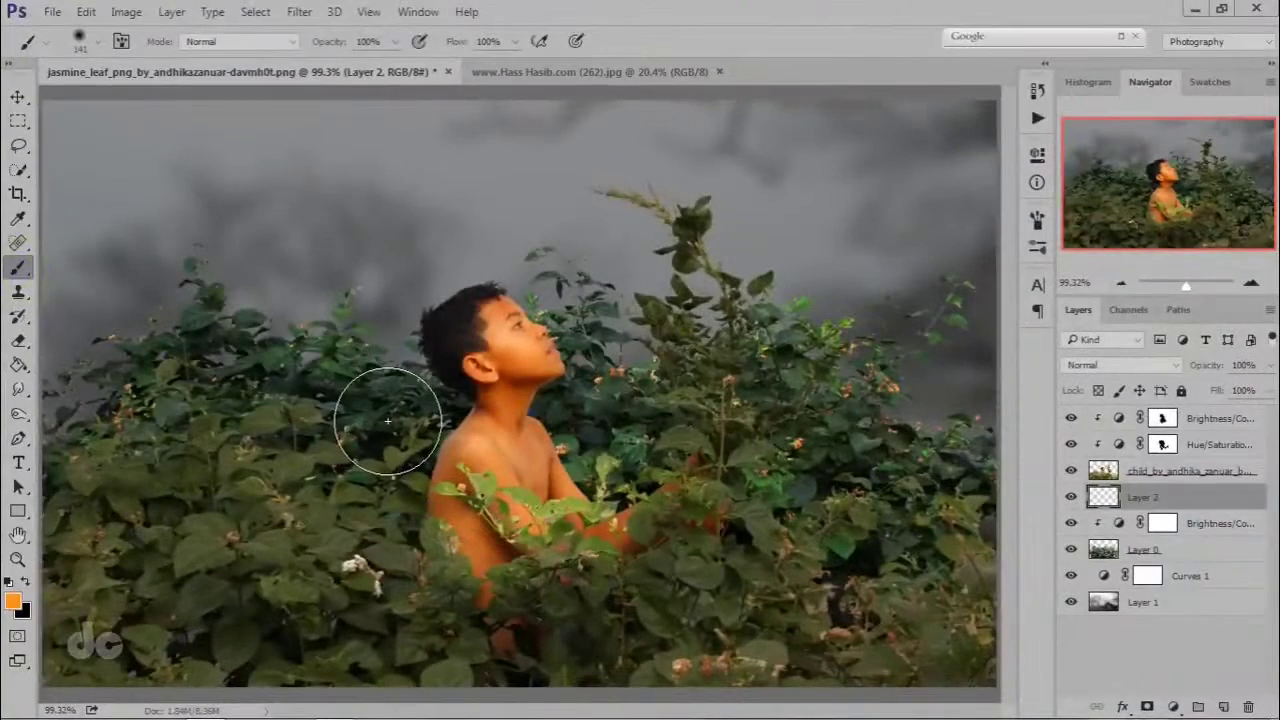
Dab an orange glow behind the boy with a 447 px soft brush, then scale it up to roughly double its size.
{"action": "left_click_drag", "start_coordinate": [388, 421], "coordinate": [533, 437]}
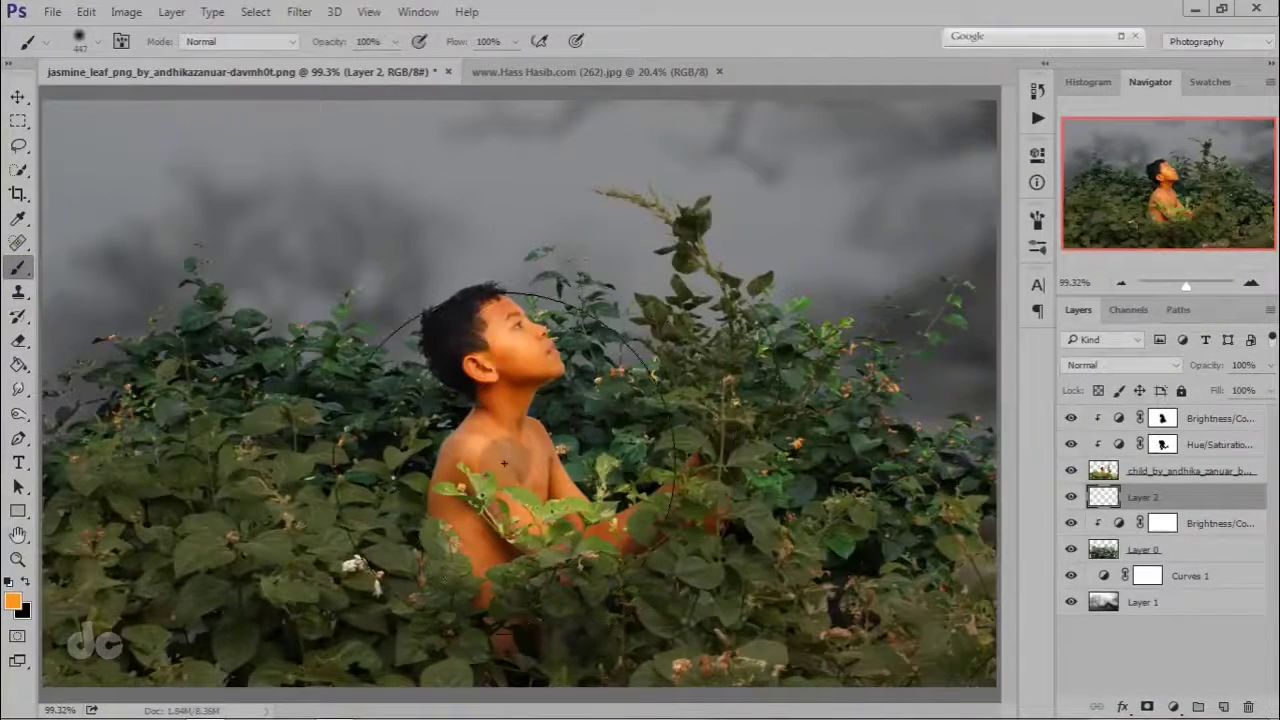
{"action": "left_click", "coordinate": [504, 462]}
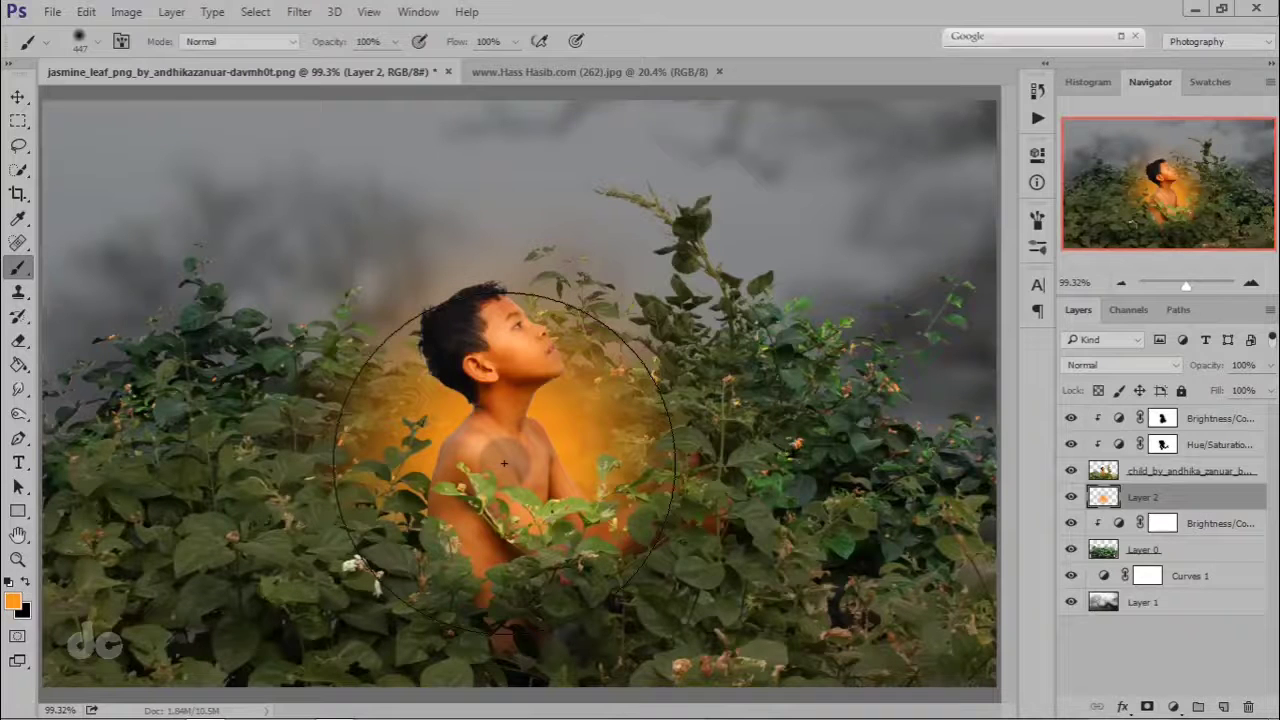
{"action": "key", "text": "ctrl+t"}
{"action": "scroll", "coordinate": [506, 462], "scroll_direction": "down", "scroll_amount": 4}
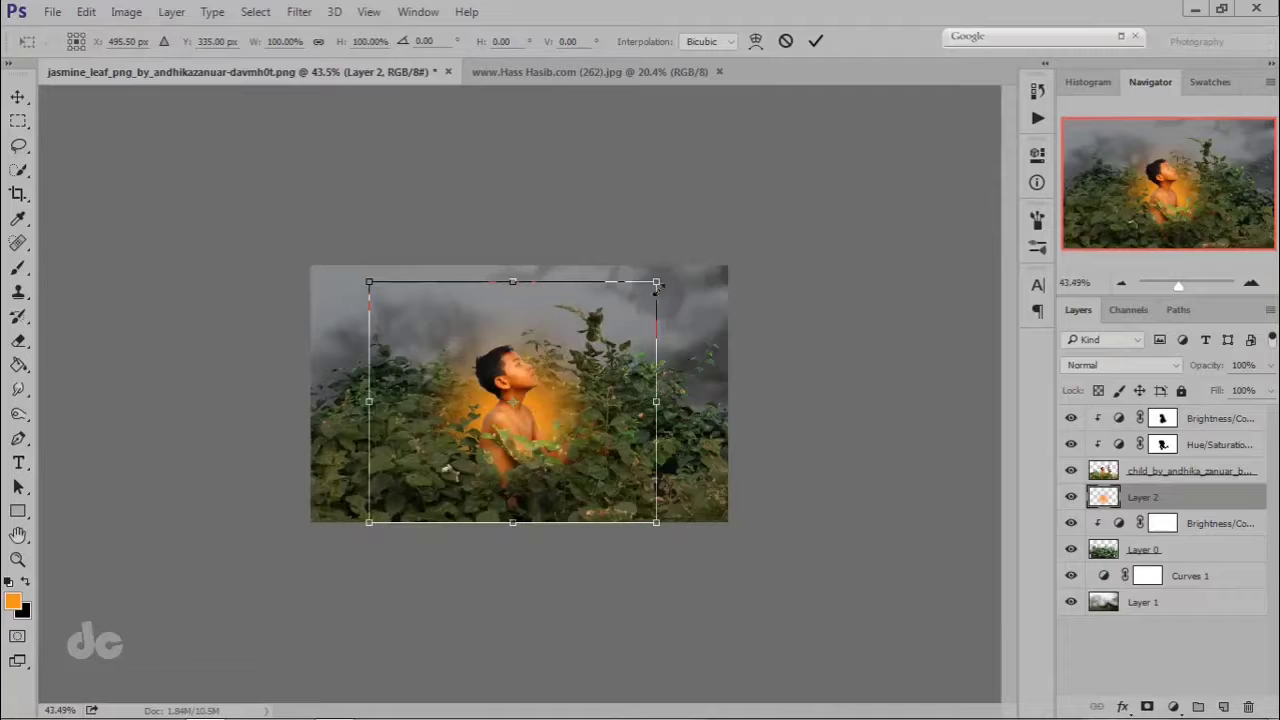
{"action": "left_click_drag", "start_coordinate": [656, 281], "coordinate": [855, 177]}
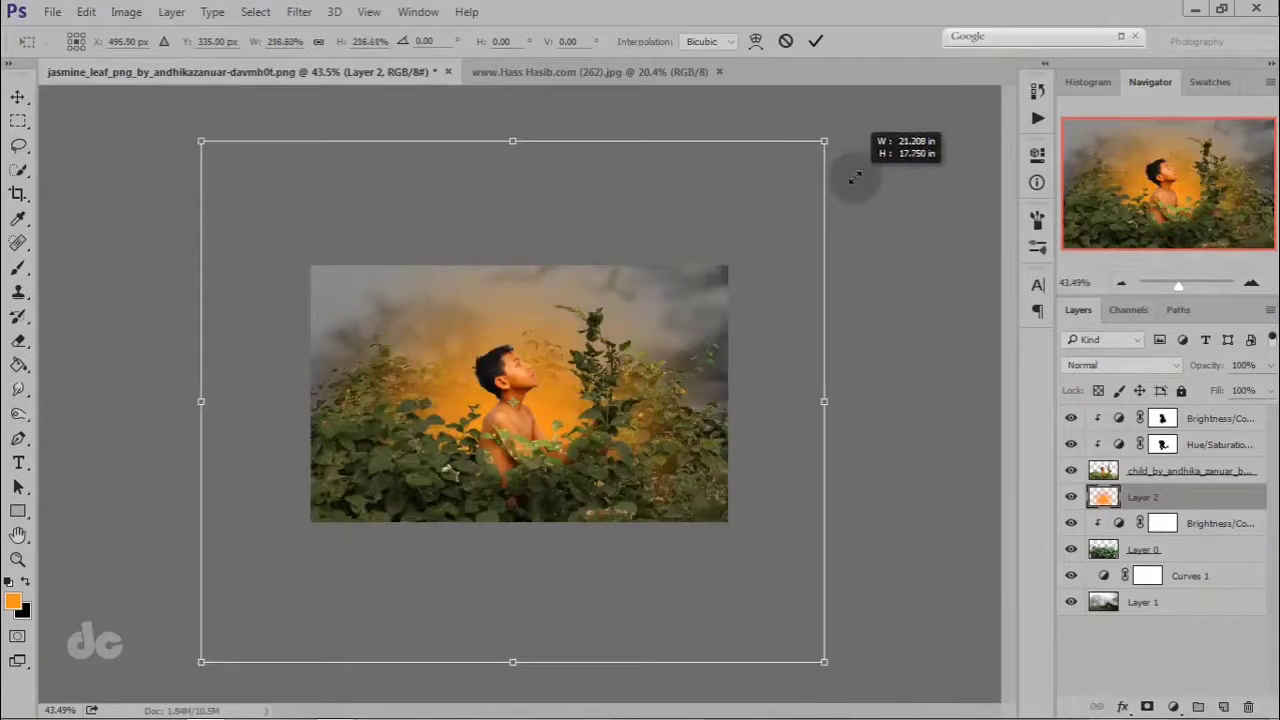
{"action": "left_click", "coordinate": [812, 42]}
{"action": "key", "text": "ctrl+0"}
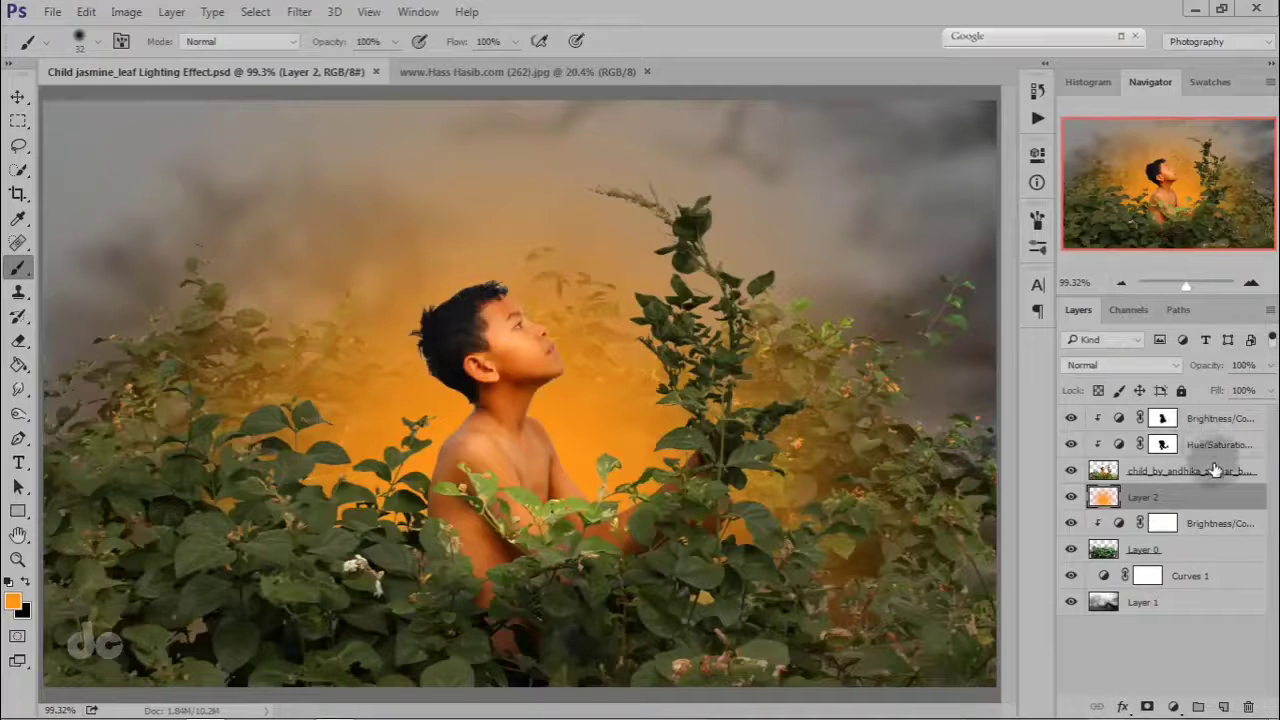
Add an empty layer above the child layer's Brightness/Contrast adjustment and clip it to the child layer.
{"action": "left_click", "coordinate": [1216, 470]}
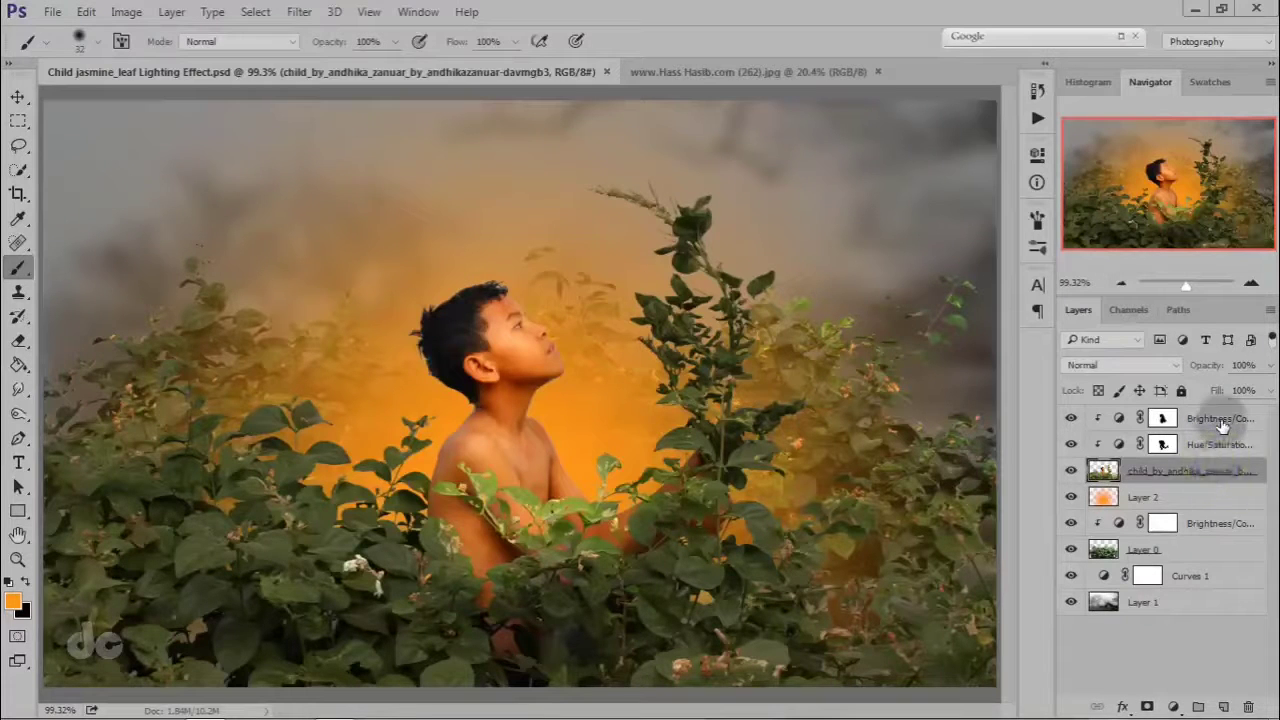
{"action": "left_click", "coordinate": [1216, 420]}
{"action": "left_click", "coordinate": [1228, 706]}
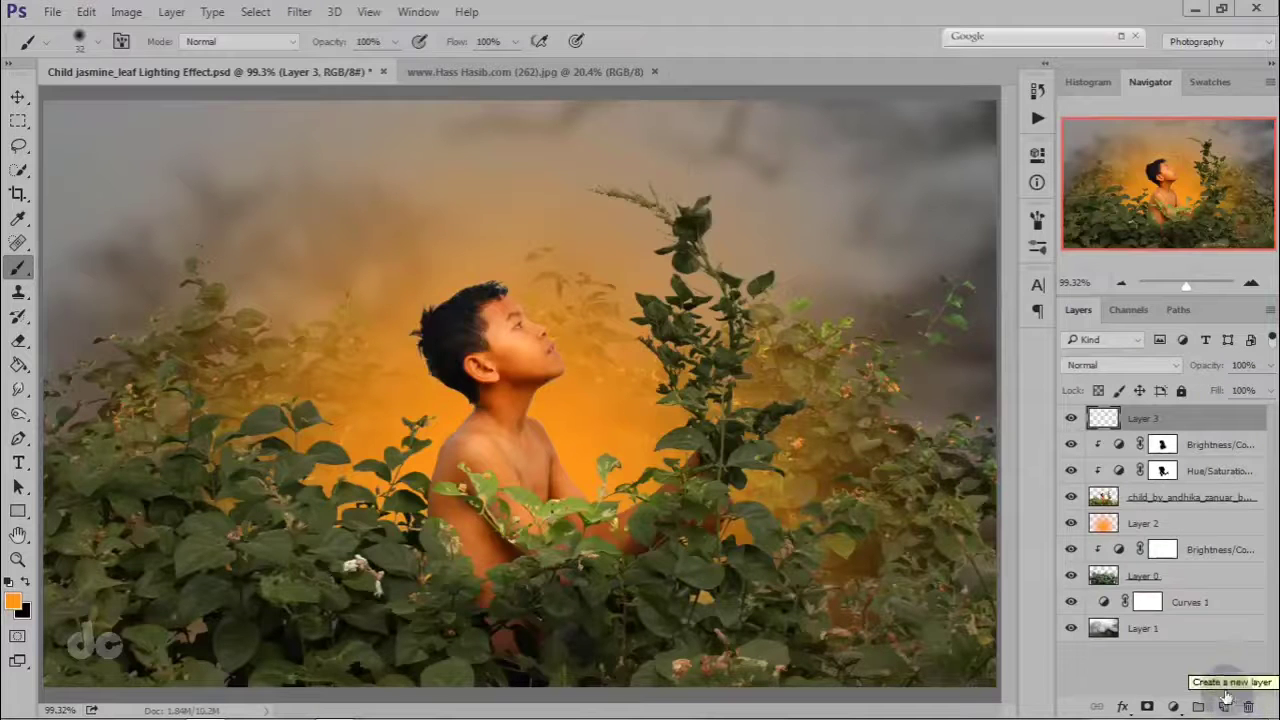
{"action": "scroll", "coordinate": [654, 443], "scroll_direction": "up", "scroll_amount": 6}
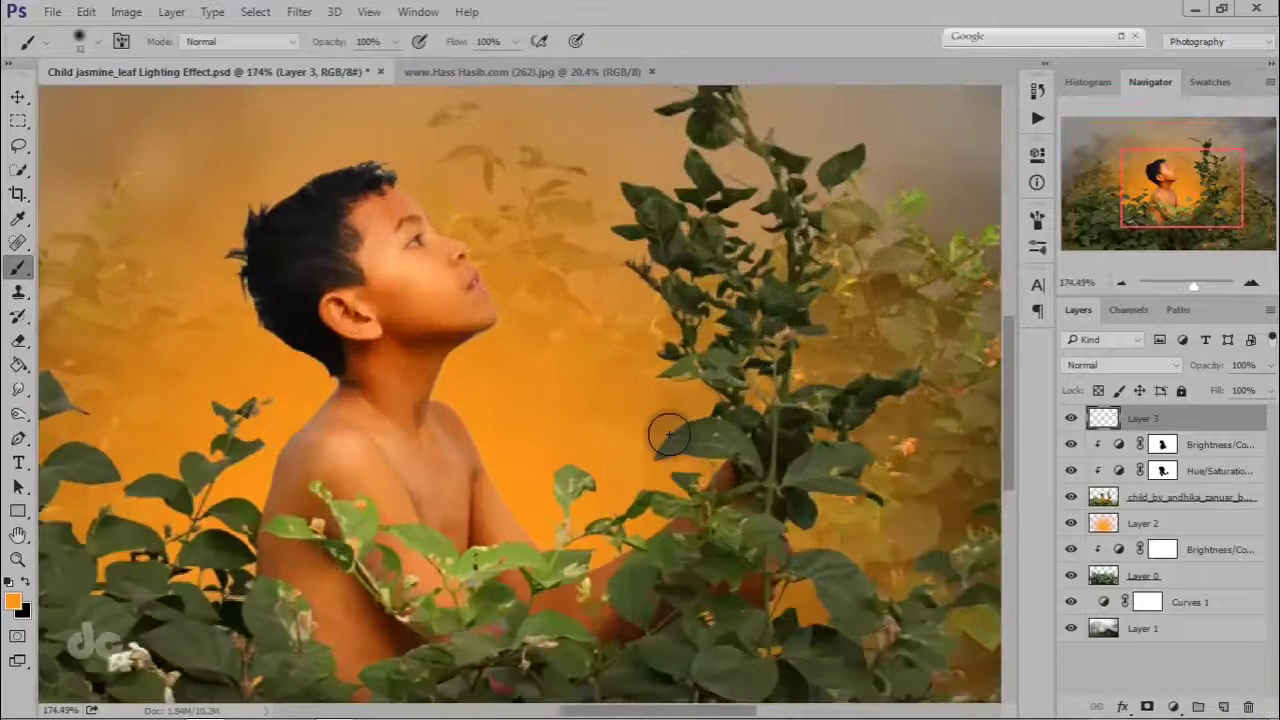
{"action": "scroll", "coordinate": [669, 435], "scroll_direction": "up", "scroll_amount": 3}
{"action": "right_click", "coordinate": [1188, 428]}
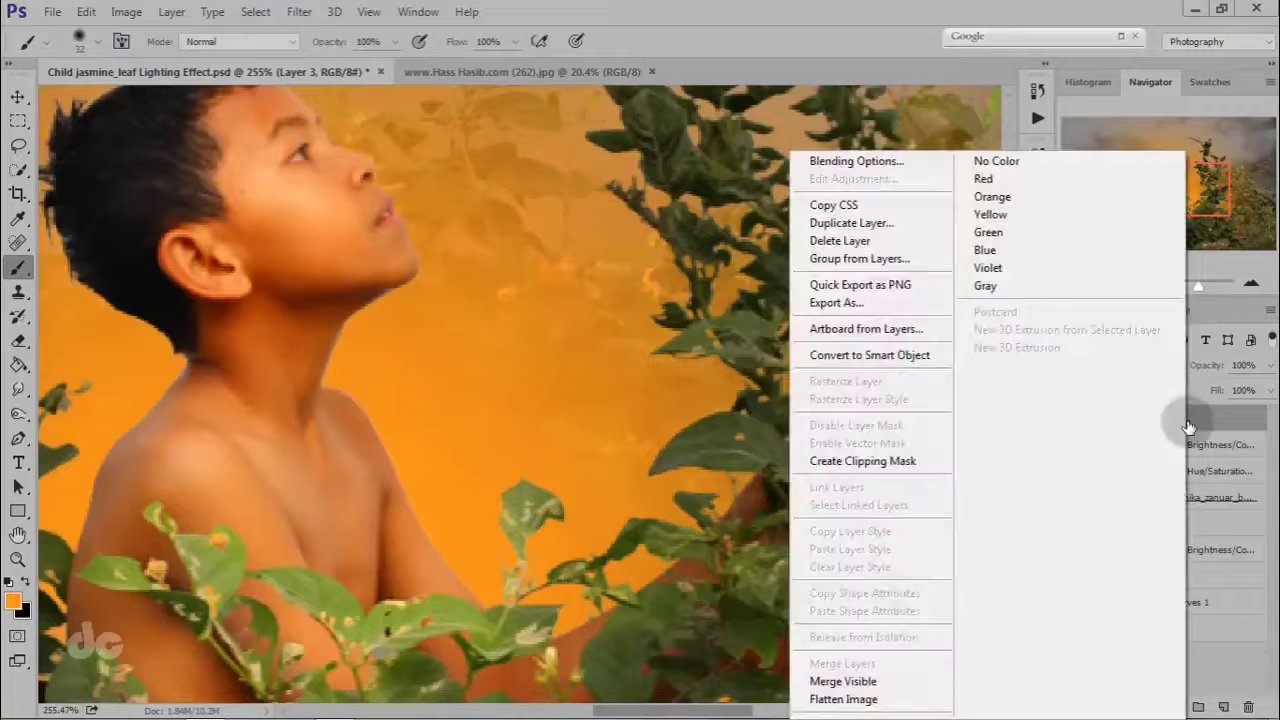
{"action": "left_click", "coordinate": [901, 463]}
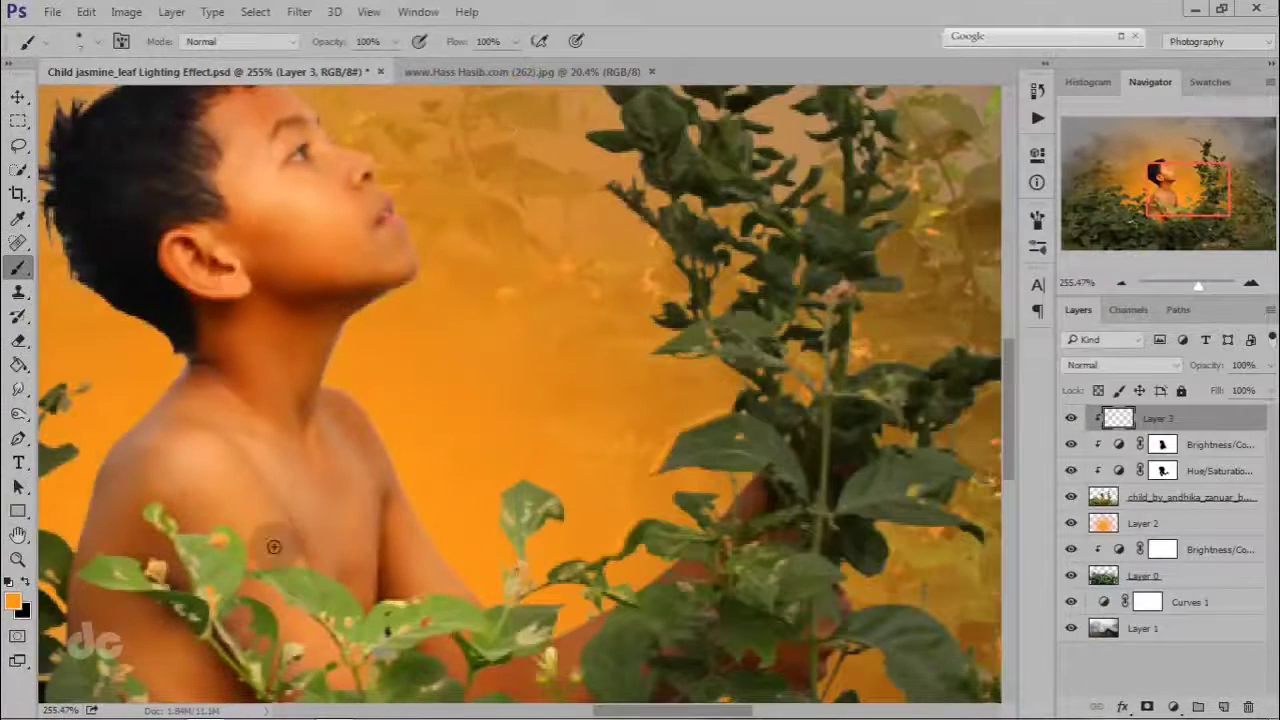
Set the foreground color to the lighter orange #fba540 and return to the Brush tool.
{"action": "left_click", "coordinate": [15, 600]}
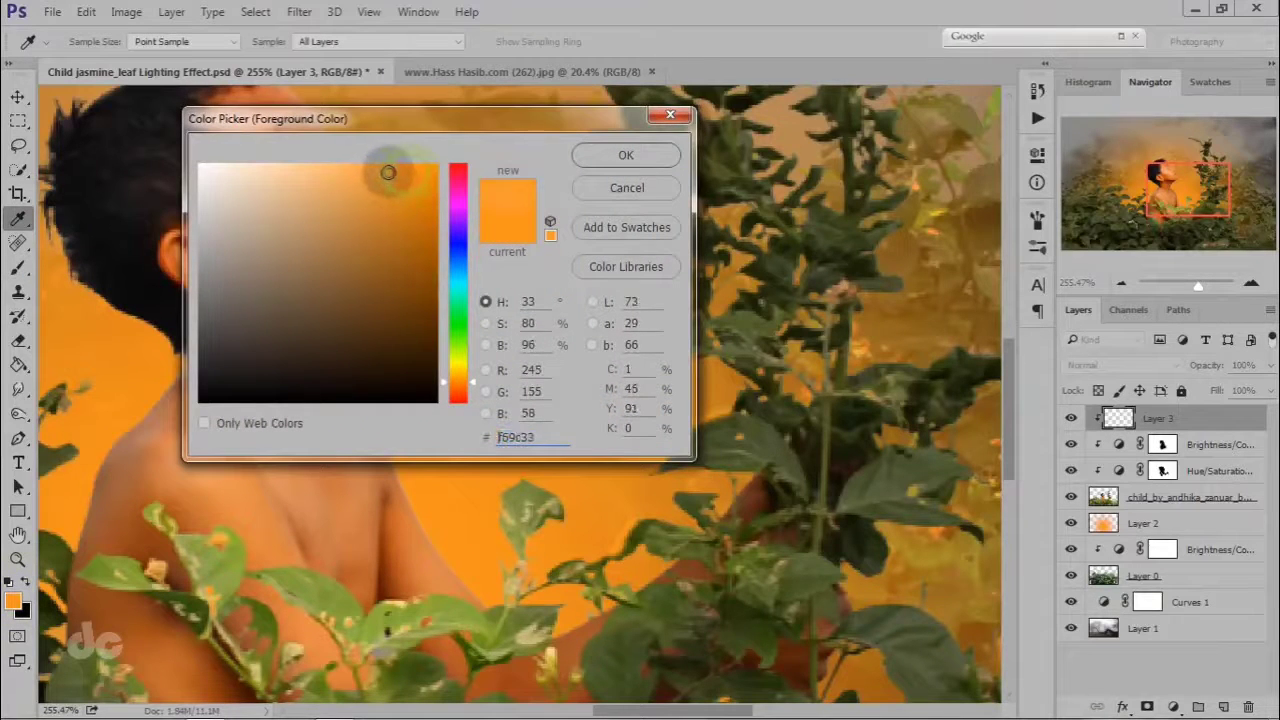
{"action": "left_click", "coordinate": [590, 155]}
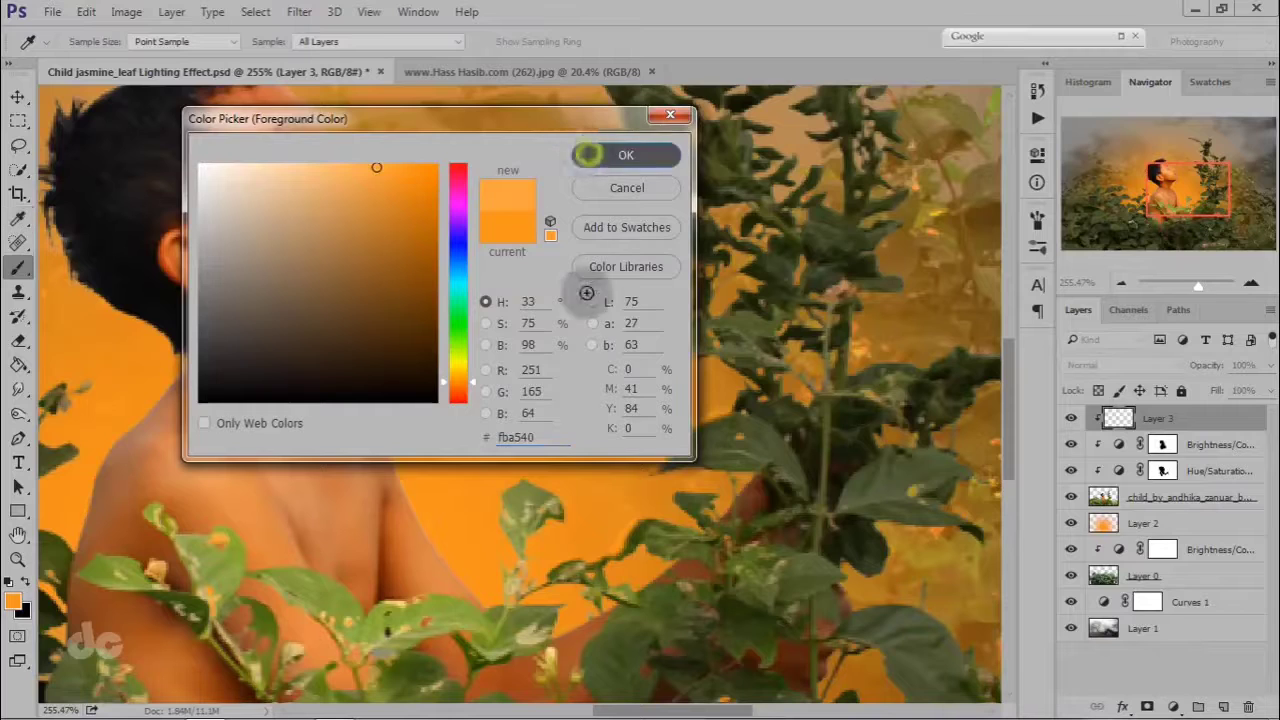
{"action": "key", "text": "b"}
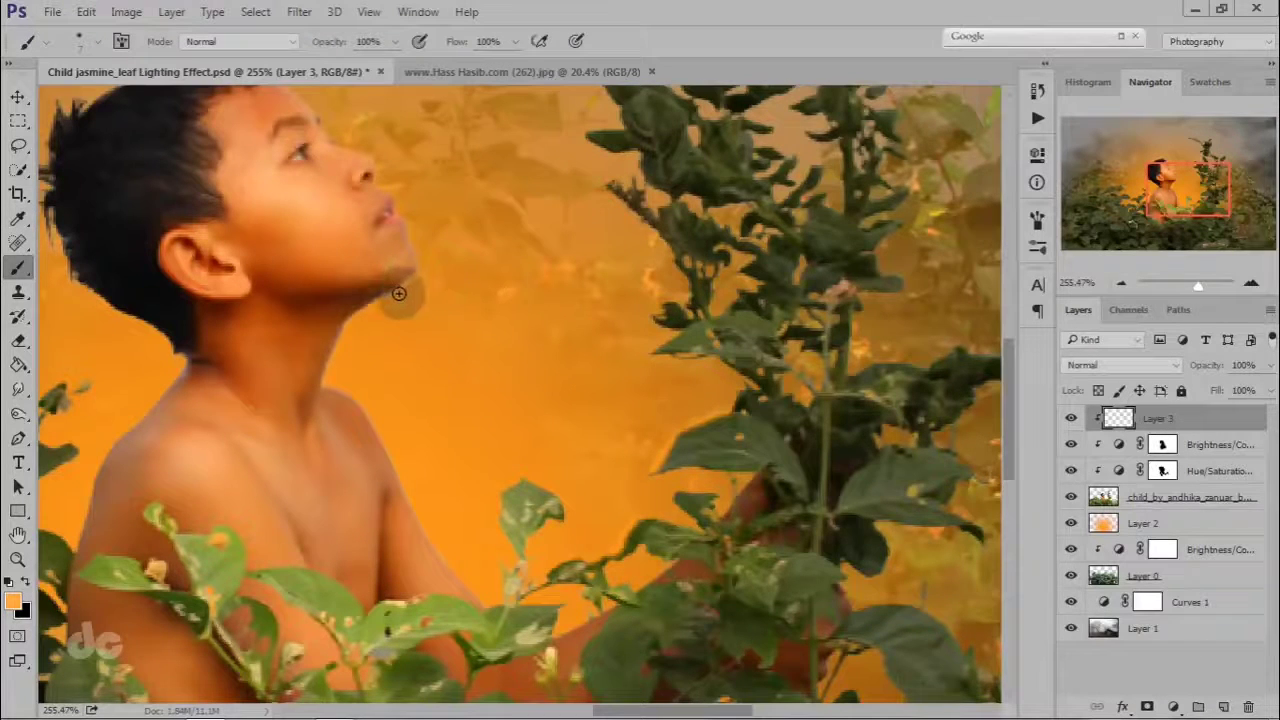
Paint light orange on the clipped layer along the boy-facing edges of the tall plant's middle leaves with a small soft brush.
{"action": "left_click_drag", "start_coordinate": [492, 352], "coordinate": [529, 354]}
{"action": "left_click_drag", "start_coordinate": [360, 362], "coordinate": [420, 305]}
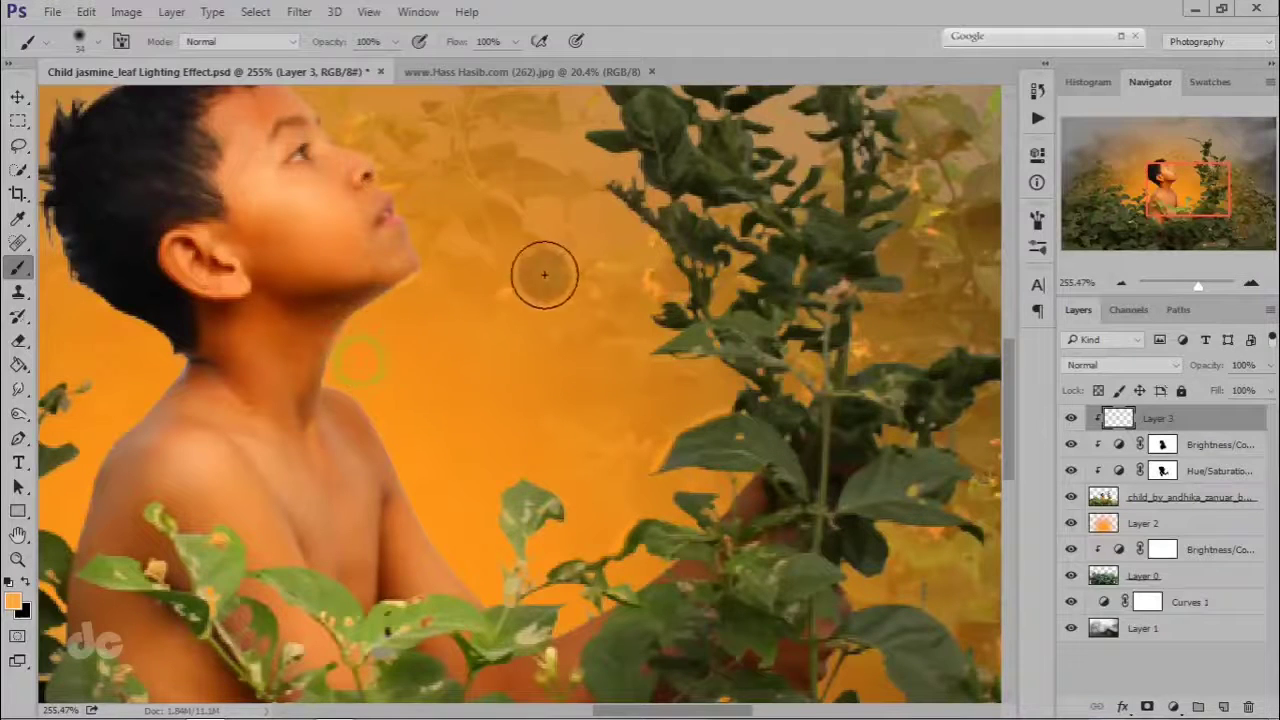
{"action": "left_click_drag", "start_coordinate": [627, 323], "coordinate": [606, 323]}
{"action": "mouse_move", "coordinate": [720, 364]}
{"action": "left_mouse_down"}
{"action": "mouse_move", "coordinate": [703, 369]}
{"action": "mouse_move", "coordinate": [661, 314]}
{"action": "left_mouse_up"}
{"action": "left_click_drag", "start_coordinate": [600, 198], "coordinate": [669, 270]}
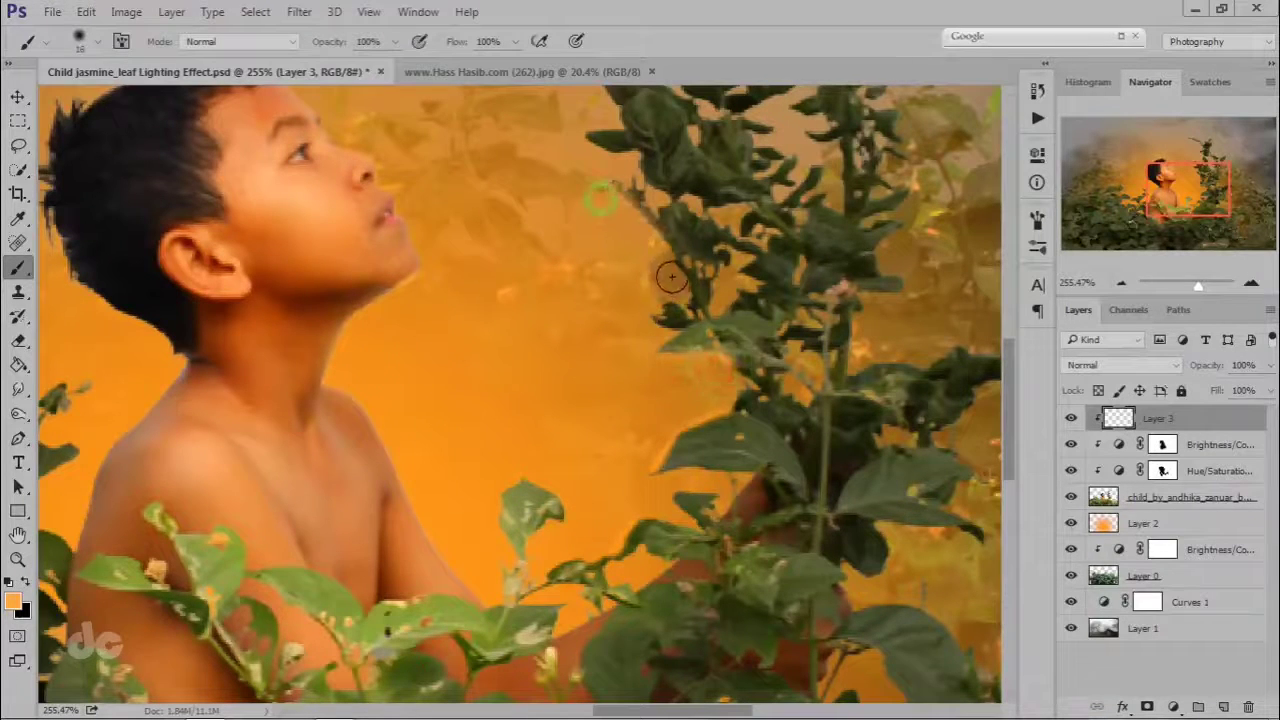
{"action": "left_click_drag", "start_coordinate": [597, 240], "coordinate": [638, 413]}
{"action": "left_click_drag", "start_coordinate": [636, 330], "coordinate": [653, 342]}
{"action": "left_click_drag", "start_coordinate": [626, 258], "coordinate": [648, 286]}
Paint thin orange rim light along the edges of the tall plant's upper leaves and stem with a 7 px brush.
{"action": "left_click_drag", "start_coordinate": [682, 165], "coordinate": [723, 158]}
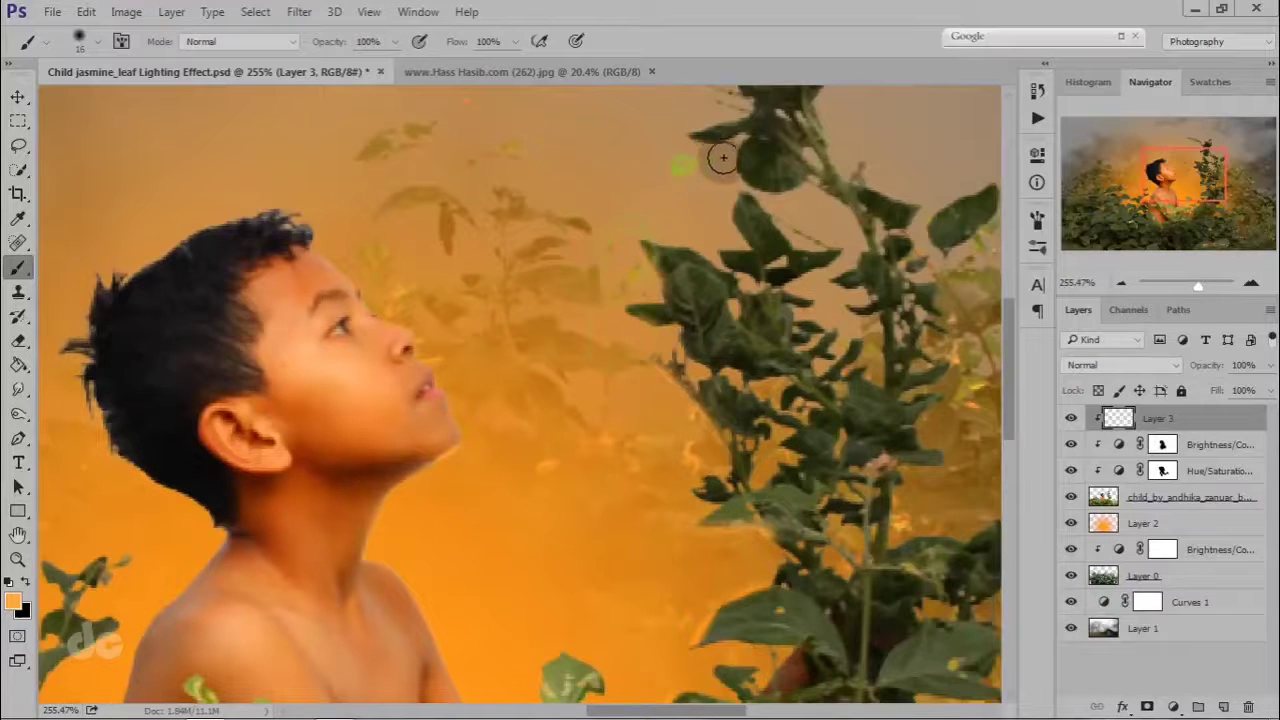
{"action": "left_click_drag", "start_coordinate": [811, 239], "coordinate": [799, 239]}
{"action": "mouse_move", "coordinate": [743, 154]}
{"action": "left_mouse_down"}
{"action": "mouse_move", "coordinate": [800, 200]}
{"action": "mouse_move", "coordinate": [735, 227]}
{"action": "mouse_move", "coordinate": [727, 257]}
{"action": "left_mouse_up"}
{"action": "mouse_move", "coordinate": [815, 192]}
{"action": "left_mouse_down"}
{"action": "mouse_move", "coordinate": [865, 249]}
{"action": "mouse_move", "coordinate": [875, 389]}
{"action": "mouse_move", "coordinate": [834, 280]}
{"action": "mouse_move", "coordinate": [871, 300]}
{"action": "left_mouse_up"}
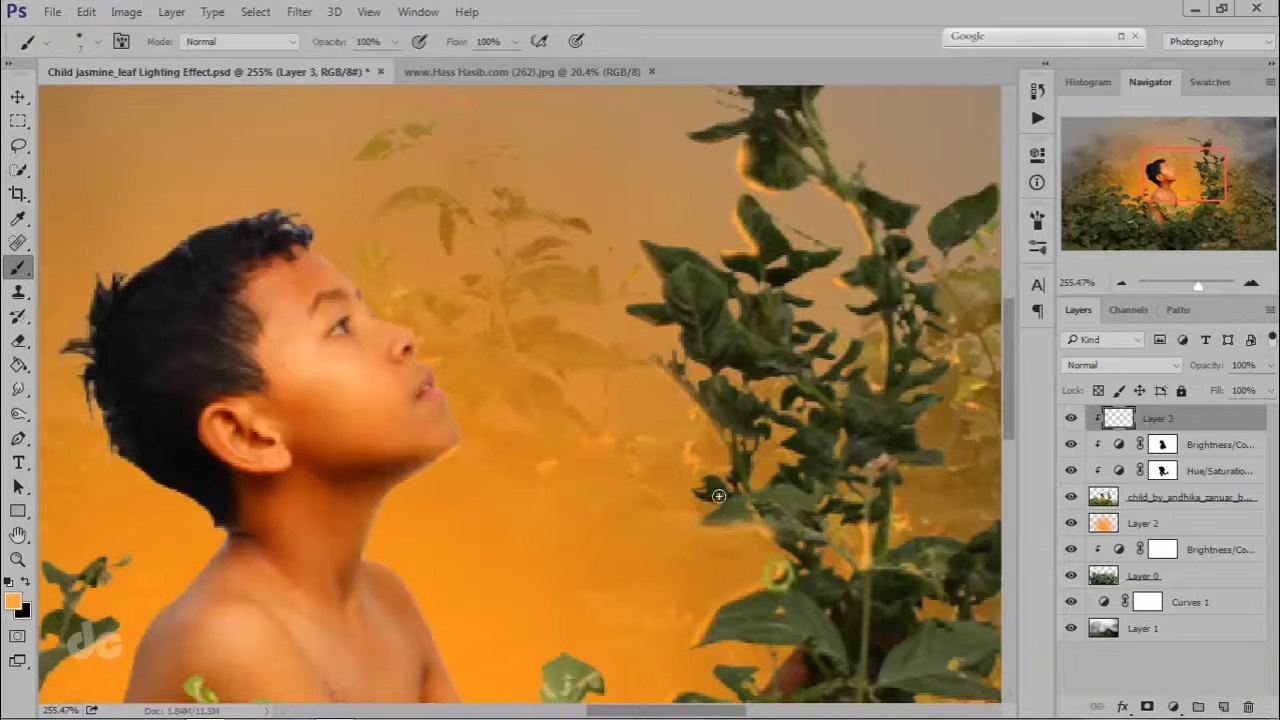
{"action": "mouse_move", "coordinate": [680, 331]}
{"action": "left_mouse_down"}
{"action": "mouse_move", "coordinate": [634, 317]}
{"action": "mouse_move", "coordinate": [677, 335]}
{"action": "left_mouse_up"}
Paint orange rim light on the leaf edges between the boy's arm and the tall plant's lower stem.
{"action": "scroll", "coordinate": [705, 400], "scroll_direction": "down", "scroll_amount": 3}
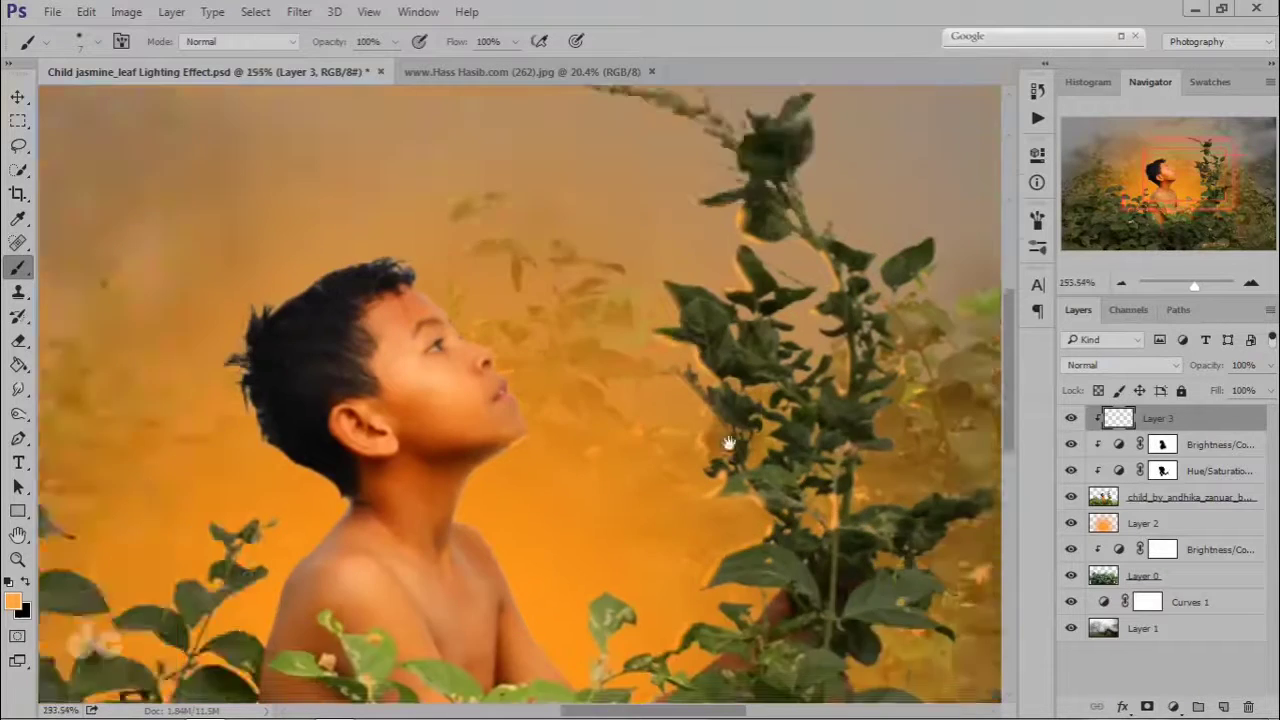
{"action": "left_click_drag", "start_coordinate": [729, 443], "coordinate": [692, 257]}
{"action": "scroll", "coordinate": [629, 514], "scroll_direction": "up", "scroll_amount": 5}
{"action": "mouse_move", "coordinate": [717, 422]}
{"action": "left_mouse_down"}
{"action": "mouse_move", "coordinate": [663, 458]}
{"action": "mouse_move", "coordinate": [646, 485]}
{"action": "mouse_move", "coordinate": [581, 510]}
{"action": "mouse_move", "coordinate": [569, 478]}
{"action": "mouse_move", "coordinate": [593, 466]}
{"action": "mouse_move", "coordinate": [580, 432]}
{"action": "left_mouse_up"}
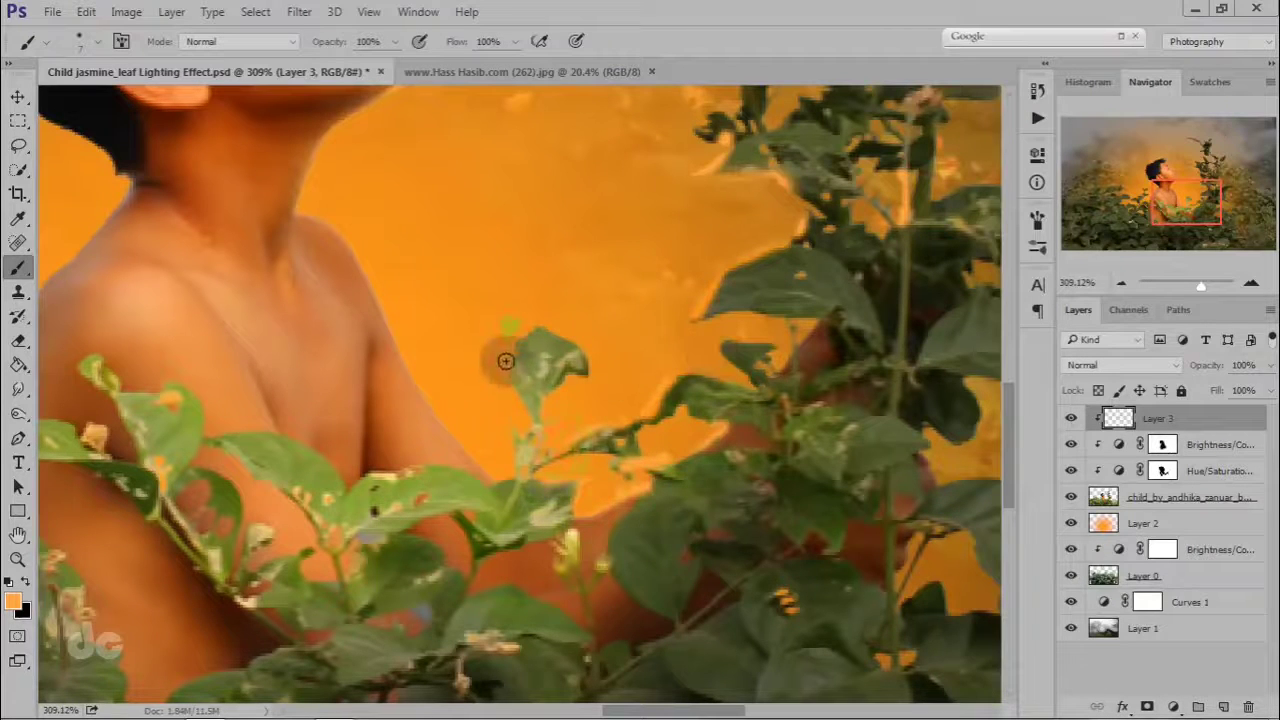
Add orange rim highlights to the leaves on the far side of the tall stem, including the gap beneath it.
{"action": "left_click_drag", "start_coordinate": [867, 385], "coordinate": [631, 323]}
{"action": "scroll", "coordinate": [631, 323], "scroll_direction": "down", "scroll_amount": 3}
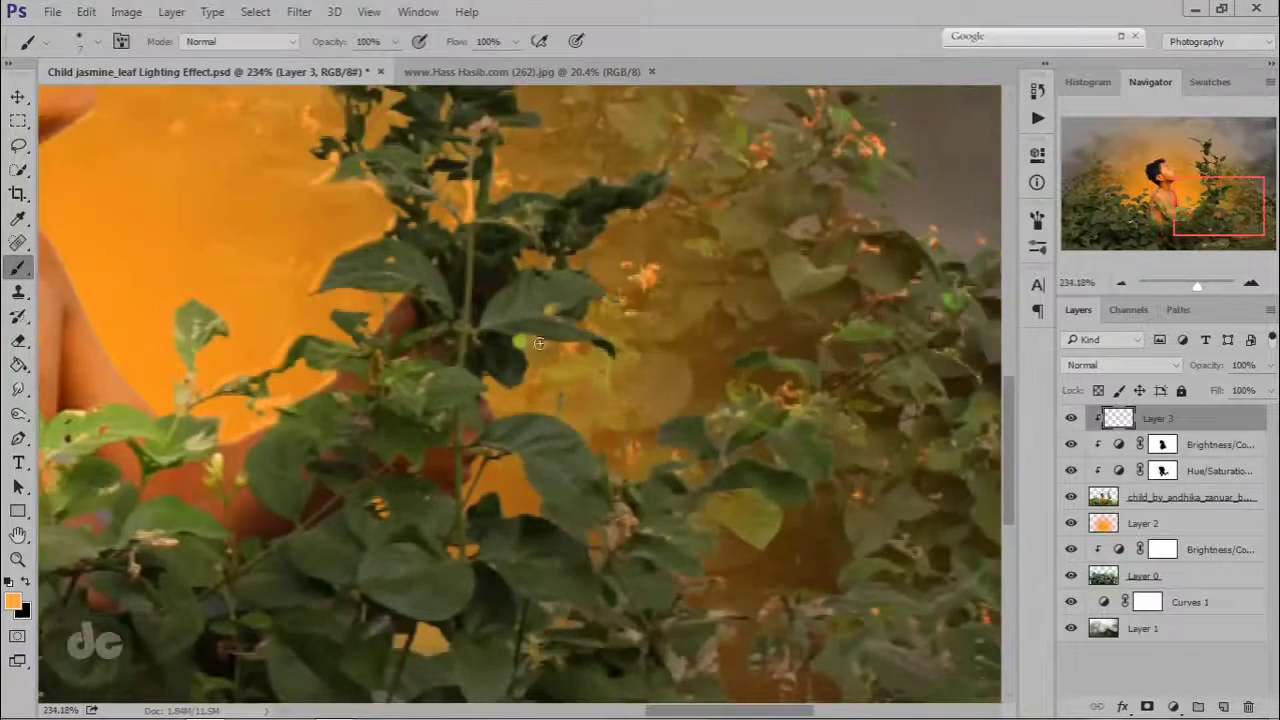
{"action": "mouse_move", "coordinate": [662, 444]}
{"action": "left_mouse_down"}
{"action": "mouse_move", "coordinate": [671, 423]}
{"action": "mouse_move", "coordinate": [701, 417]}
{"action": "left_mouse_up"}
{"action": "left_click_drag", "start_coordinate": [757, 368], "coordinate": [729, 362]}
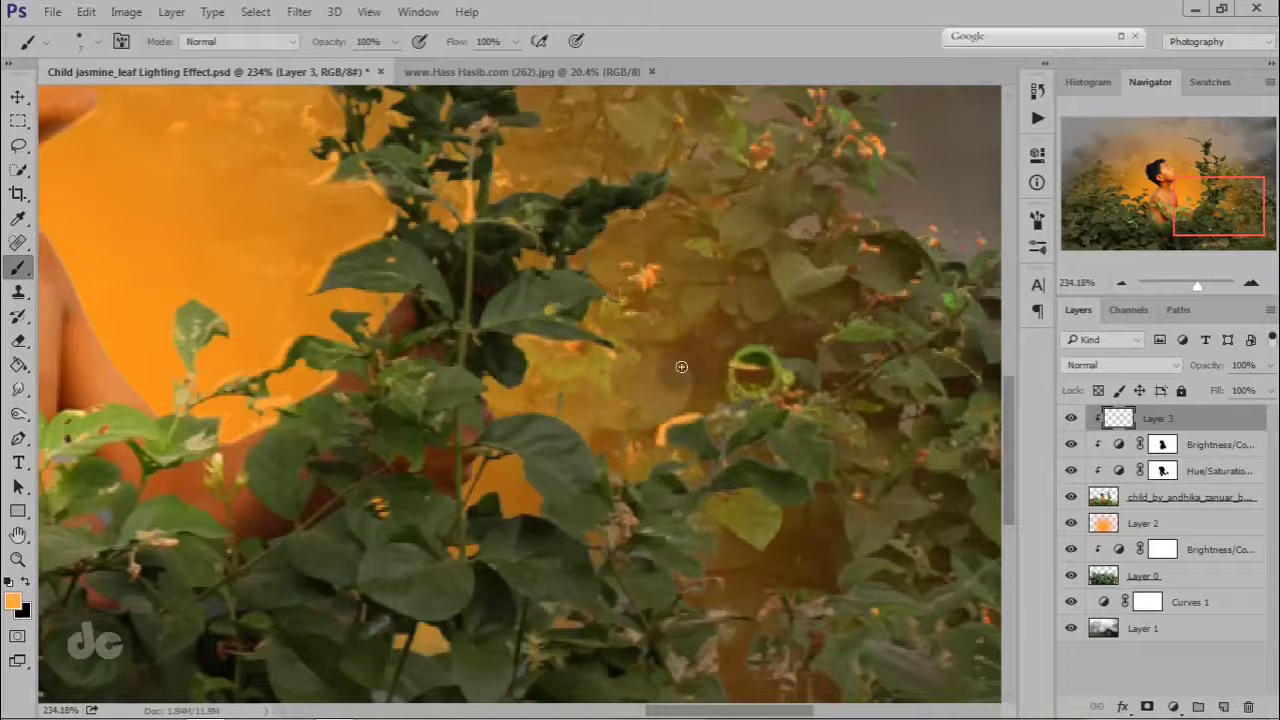
{"action": "scroll", "coordinate": [820, 329], "scroll_direction": "down", "scroll_amount": 2}
{"action": "scroll", "coordinate": [820, 329], "scroll_direction": "down", "scroll_amount": 2}
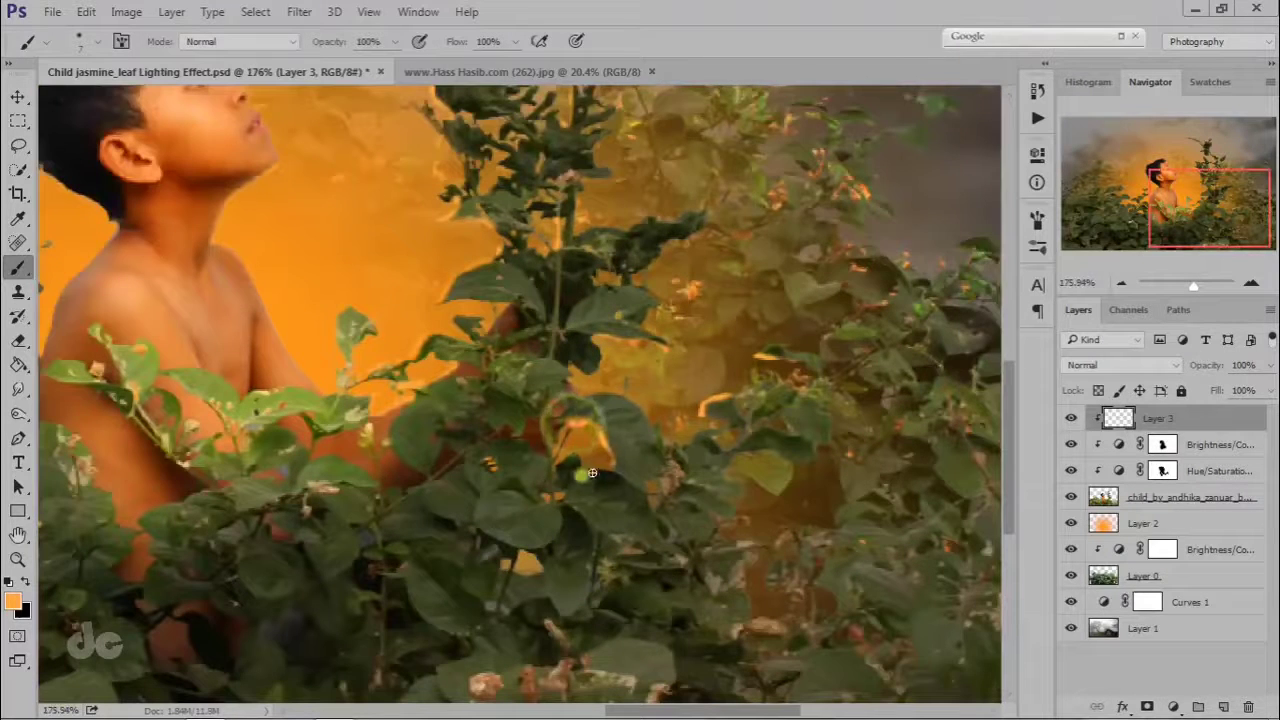
Paint orange rim light along the edges of the leaves behind the boy's back with the 7 px brush.
{"action": "left_click_drag", "start_coordinate": [292, 494], "coordinate": [900, 514]}
{"action": "scroll", "coordinate": [880, 510], "scroll_direction": "up", "scroll_amount": 1}
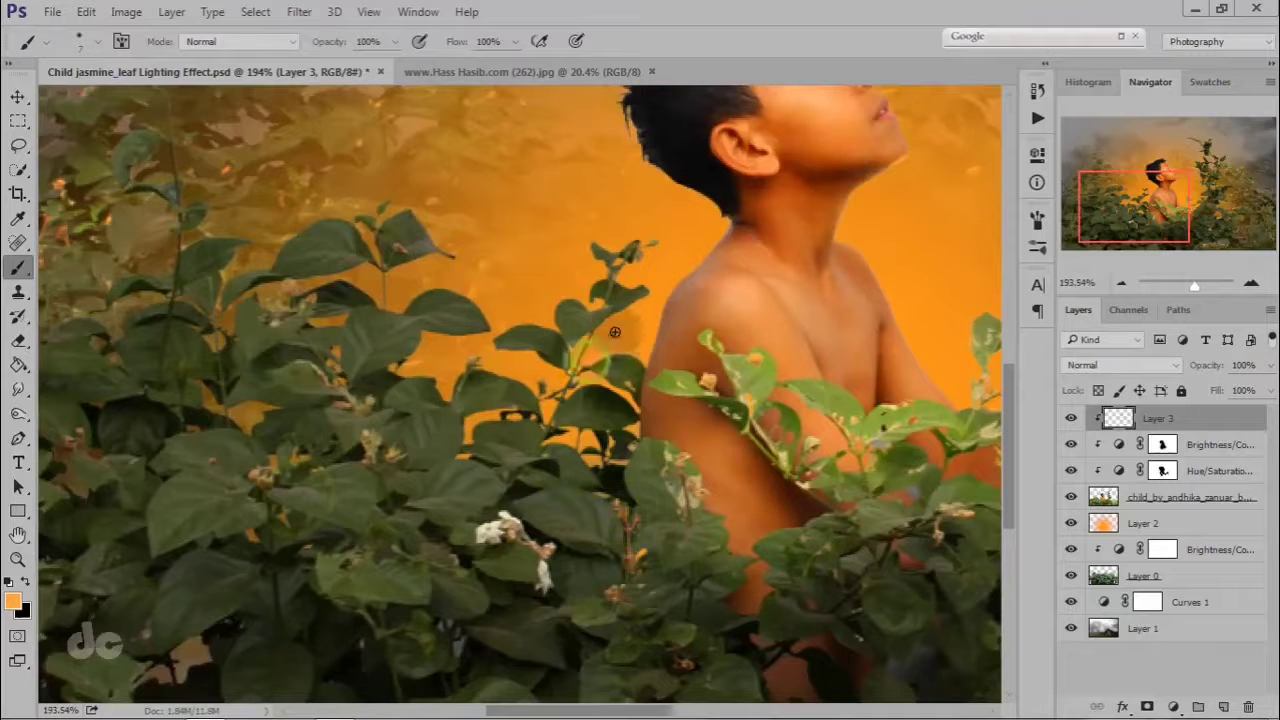
{"action": "left_click_drag", "start_coordinate": [537, 356], "coordinate": [419, 330]}
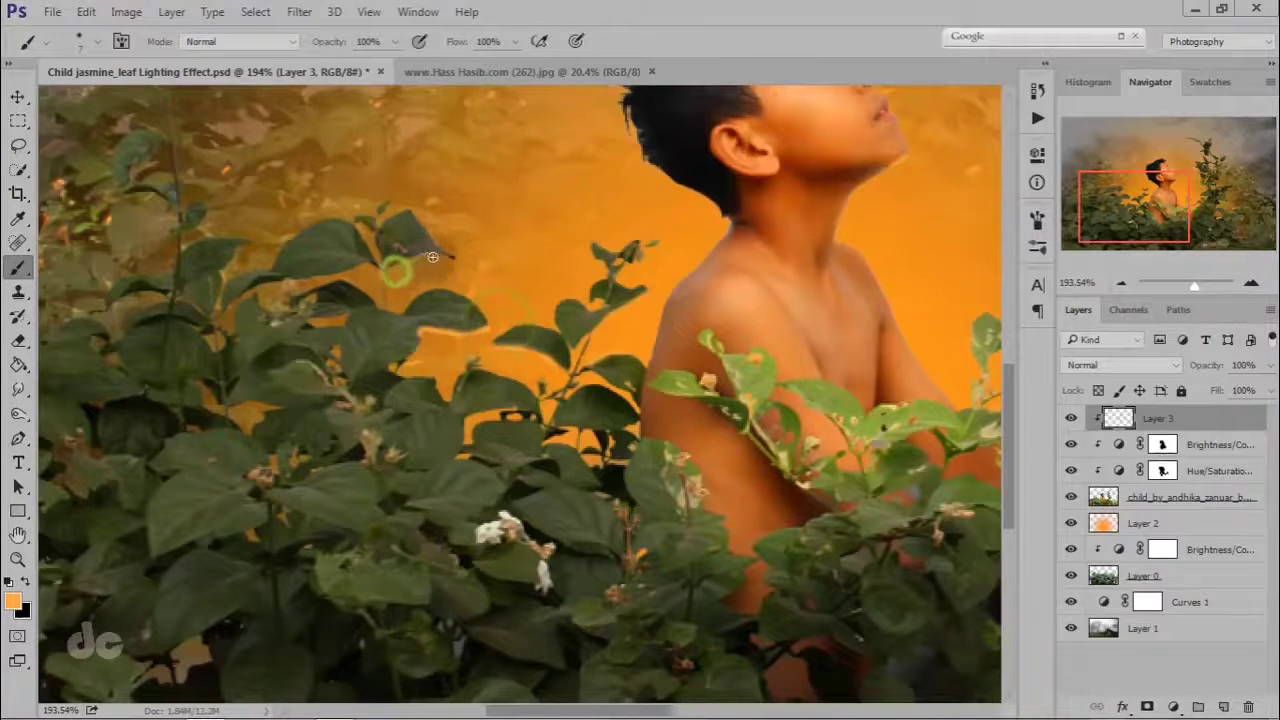
{"action": "left_click_drag", "start_coordinate": [433, 257], "coordinate": [455, 257]}
{"action": "left_click_drag", "start_coordinate": [477, 288], "coordinate": [570, 310]}
{"action": "mouse_move", "coordinate": [544, 415]}
{"action": "left_mouse_down"}
{"action": "mouse_move", "coordinate": [564, 387]}
{"action": "mouse_move", "coordinate": [645, 417]}
{"action": "left_mouse_up"}
Extend the orange rim light to the leaves and stems farther behind the boy, near the image's left edge.
{"action": "mouse_move", "coordinate": [500, 380]}
{"action": "left_mouse_down"}
{"action": "mouse_move", "coordinate": [467, 321]}
{"action": "mouse_move", "coordinate": [408, 299]}
{"action": "mouse_move", "coordinate": [450, 289]}
{"action": "left_mouse_up"}
{"action": "left_click_drag", "start_coordinate": [526, 334], "coordinate": [654, 438]}
{"action": "mouse_move", "coordinate": [439, 400]}
{"action": "left_mouse_down"}
{"action": "mouse_move", "coordinate": [475, 357]}
{"action": "mouse_move", "coordinate": [408, 361]}
{"action": "mouse_move", "coordinate": [403, 325]}
{"action": "left_mouse_up"}
{"action": "mouse_move", "coordinate": [379, 281]}
{"action": "left_mouse_down"}
{"action": "mouse_move", "coordinate": [354, 312]}
{"action": "mouse_move", "coordinate": [390, 408]}
{"action": "left_mouse_up"}
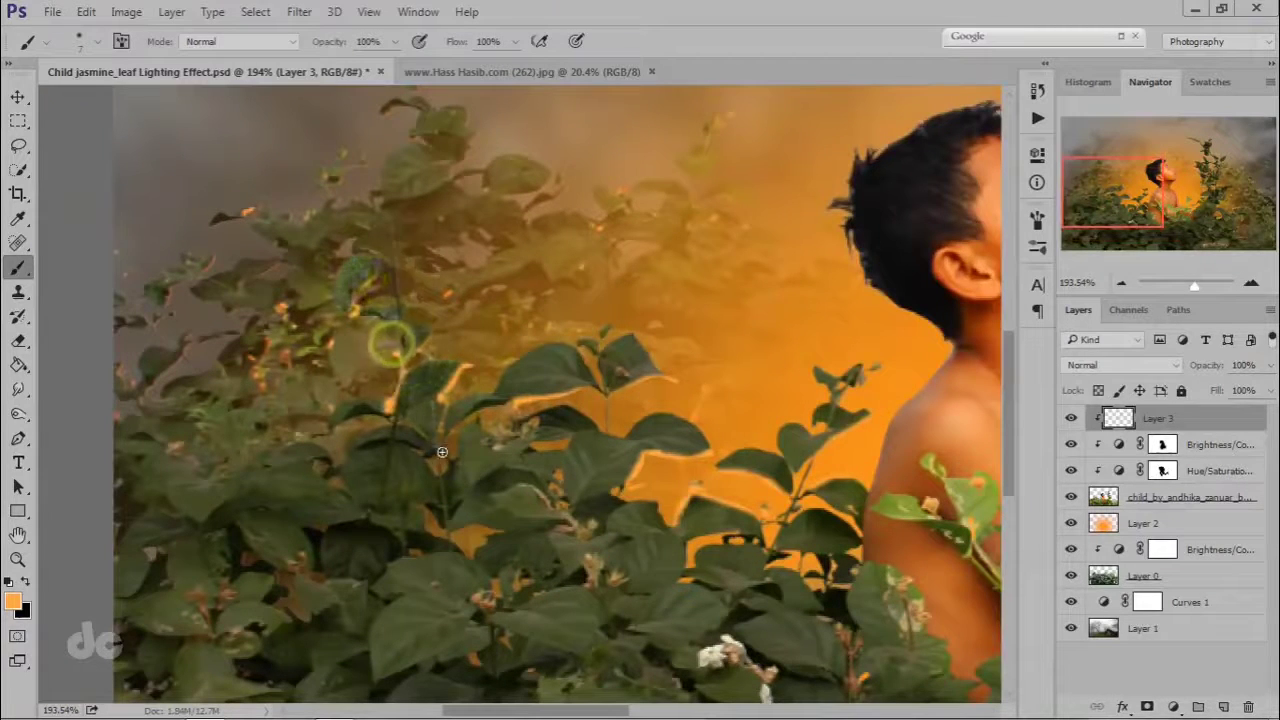
{"action": "left_click_drag", "start_coordinate": [441, 453], "coordinate": [447, 438]}
{"action": "left_click_drag", "start_coordinate": [627, 487], "coordinate": [712, 540]}
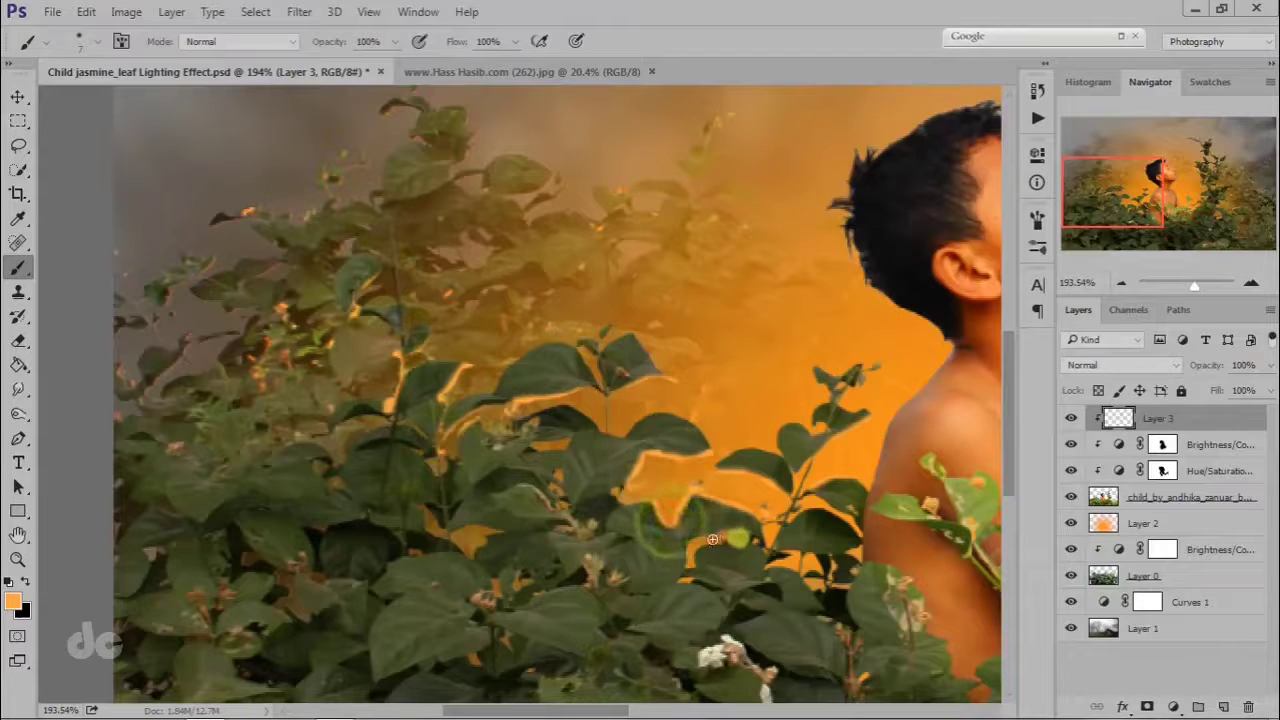
Touch up the orange highlights on the small leaves and stems close to the boy's back.
{"action": "left_click_drag", "start_coordinate": [456, 549], "coordinate": [40, 441]}
{"action": "left_click", "coordinate": [420, 563]}
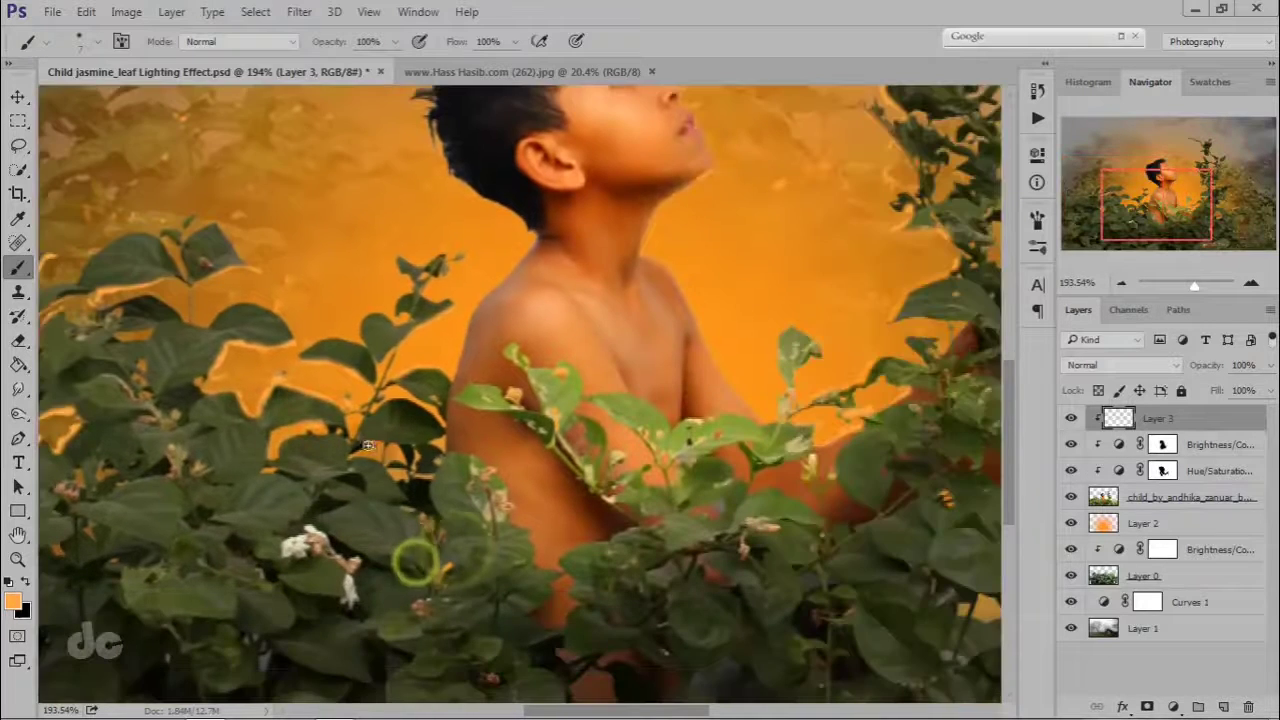
{"action": "left_click", "coordinate": [393, 408]}
{"action": "left_click", "coordinate": [393, 366]}
Paint orange highlights on the lower leaves beneath the tall plant and on the foliage to its right.
{"action": "left_click_drag", "start_coordinate": [657, 457], "coordinate": [330, 417]}
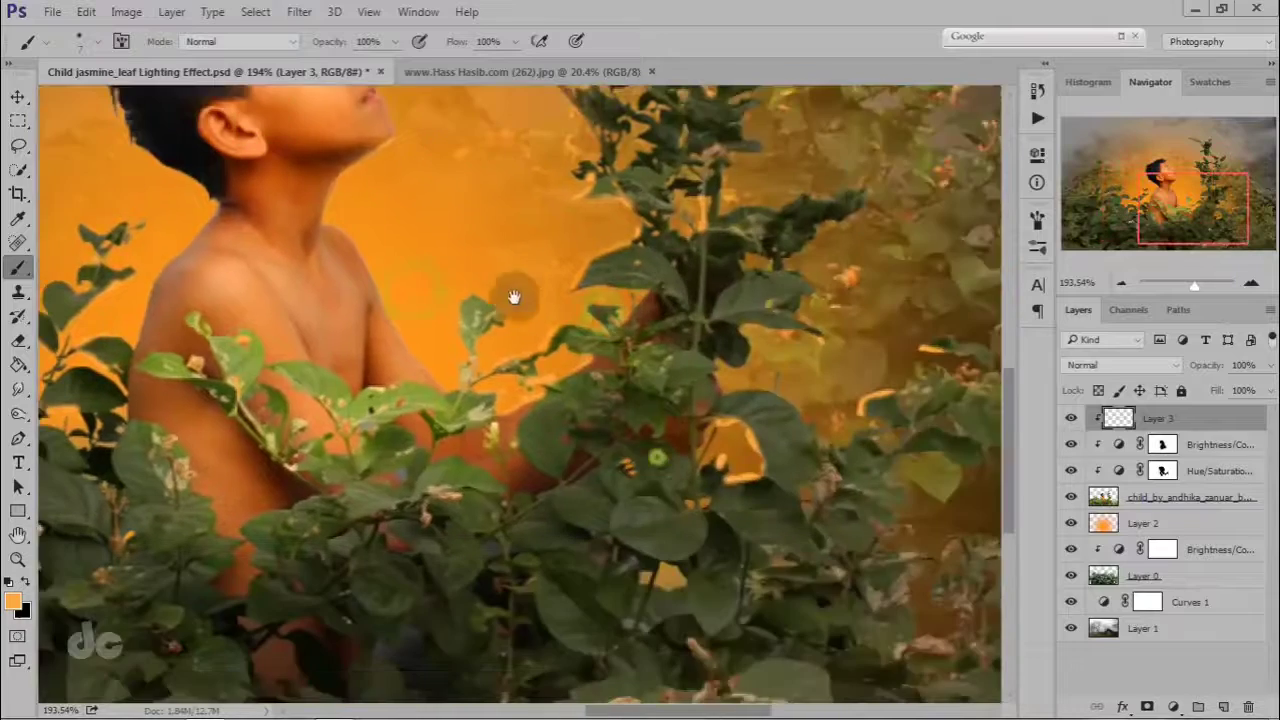
{"action": "left_click_drag", "start_coordinate": [464, 360], "coordinate": [466, 334]}
{"action": "scroll", "coordinate": [463, 368], "scroll_direction": "down", "scroll_amount": 4}
{"action": "left_click_drag", "start_coordinate": [592, 521], "coordinate": [577, 500]}
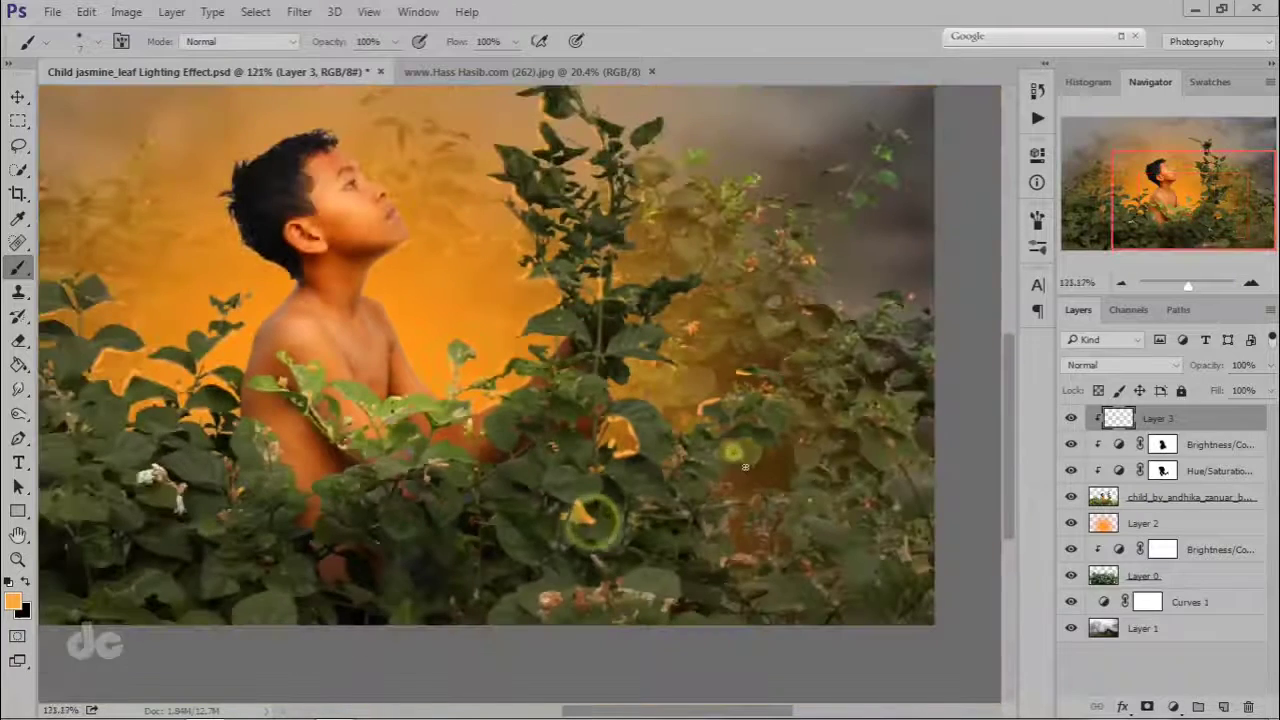
{"action": "left_click_drag", "start_coordinate": [745, 467], "coordinate": [782, 432]}
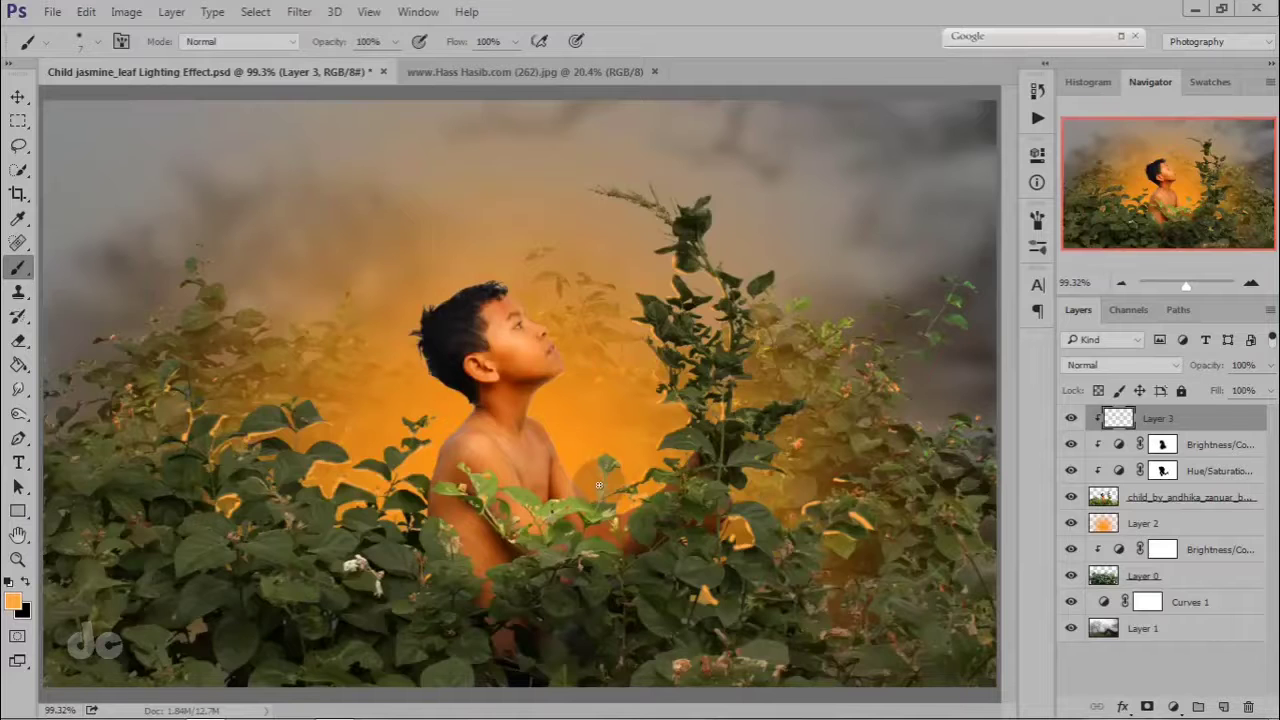
Paint soft orange rim light around the boy's hair, face, neck and shoulders with a brush reduced to 16 px.
{"action": "scroll", "coordinate": [502, 397], "scroll_direction": "up", "scroll_amount": 5}
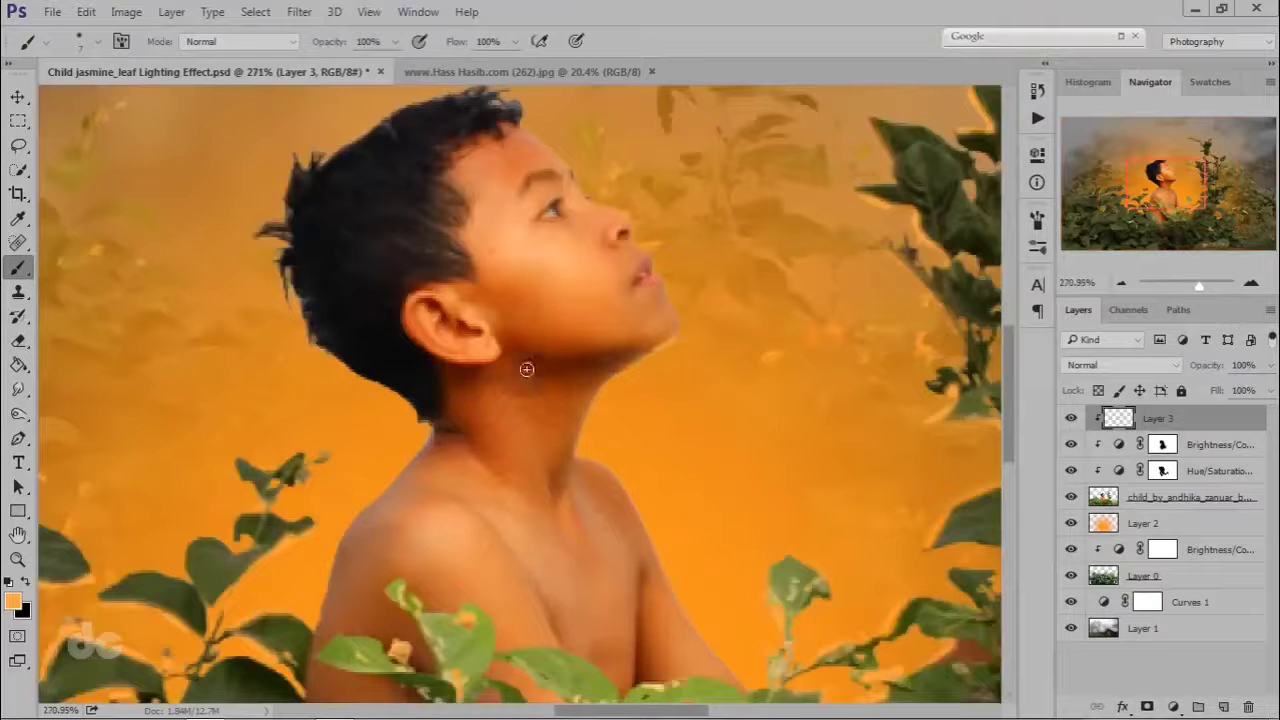
{"action": "right_click", "coordinate": [533, 363], "text": "alt"}
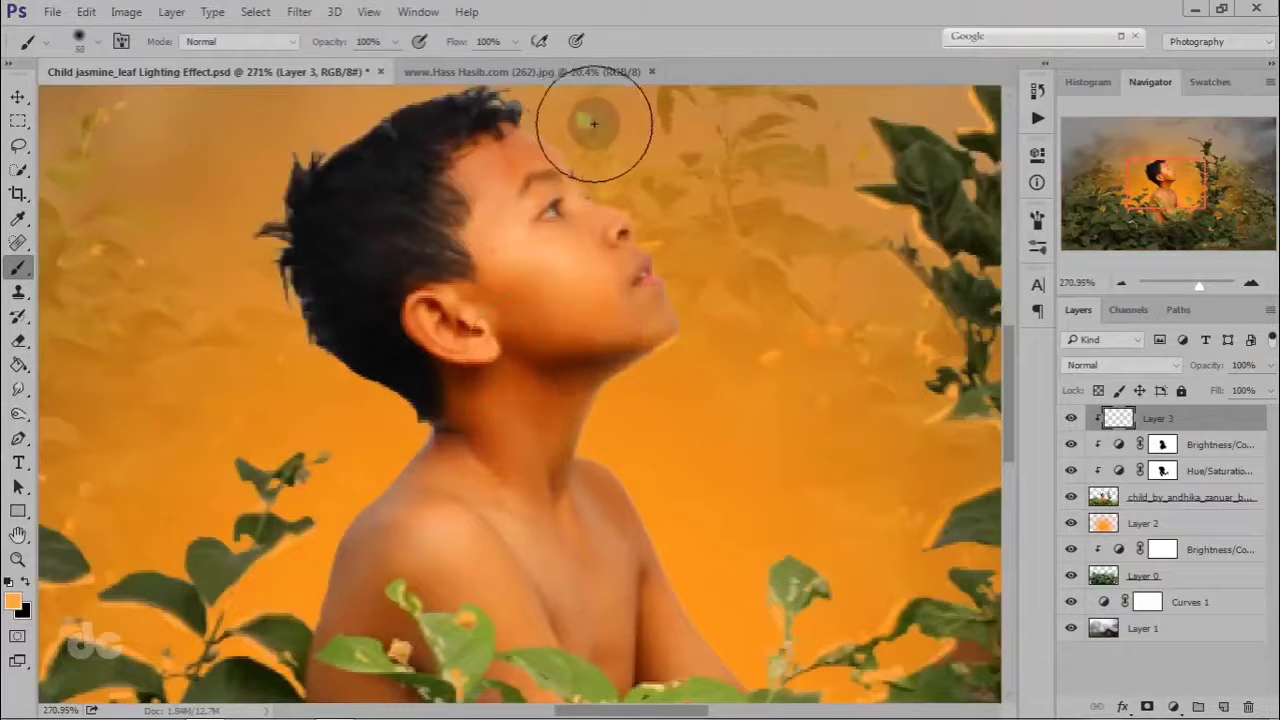
{"action": "mouse_move", "coordinate": [310, 405]}
{"action": "left_mouse_down"}
{"action": "mouse_move", "coordinate": [266, 396]}
{"action": "mouse_move", "coordinate": [394, 432]}
{"action": "mouse_move", "coordinate": [381, 402]}
{"action": "mouse_move", "coordinate": [279, 319]}
{"action": "mouse_move", "coordinate": [273, 158]}
{"action": "mouse_move", "coordinate": [304, 142]}
{"action": "left_mouse_up"}
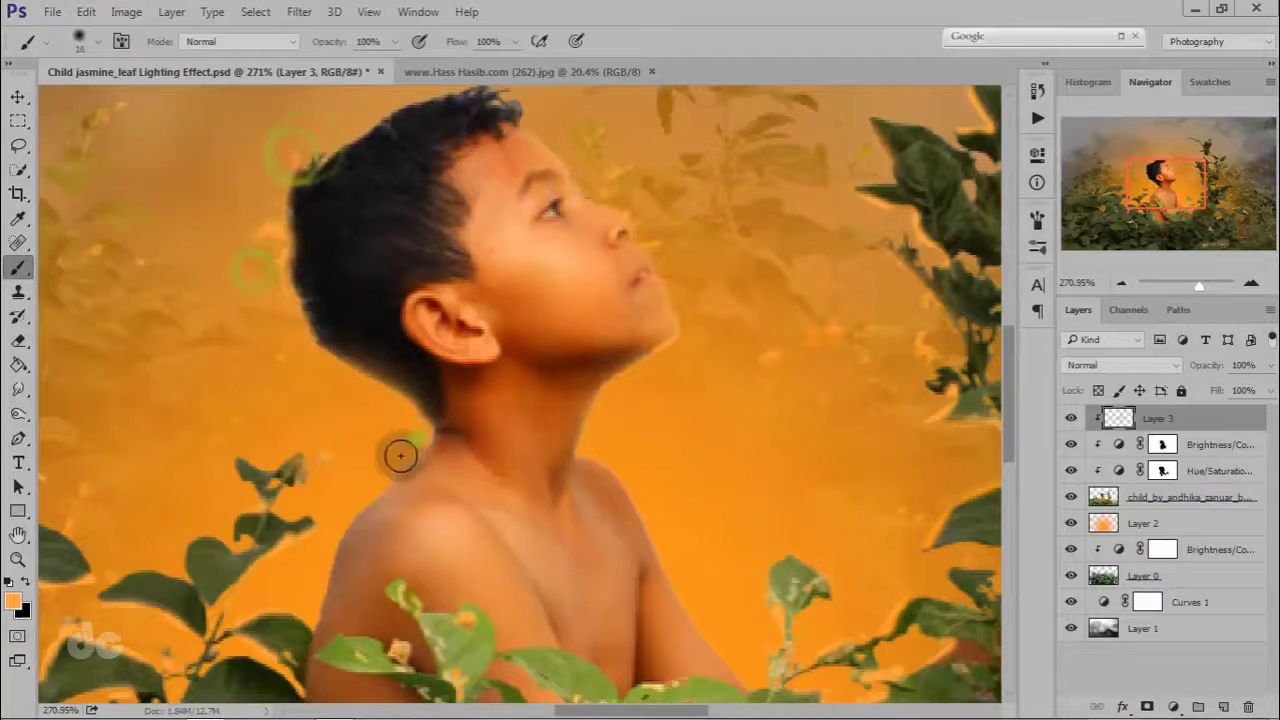
{"action": "scroll", "coordinate": [794, 480], "scroll_direction": "down", "scroll_amount": 2}
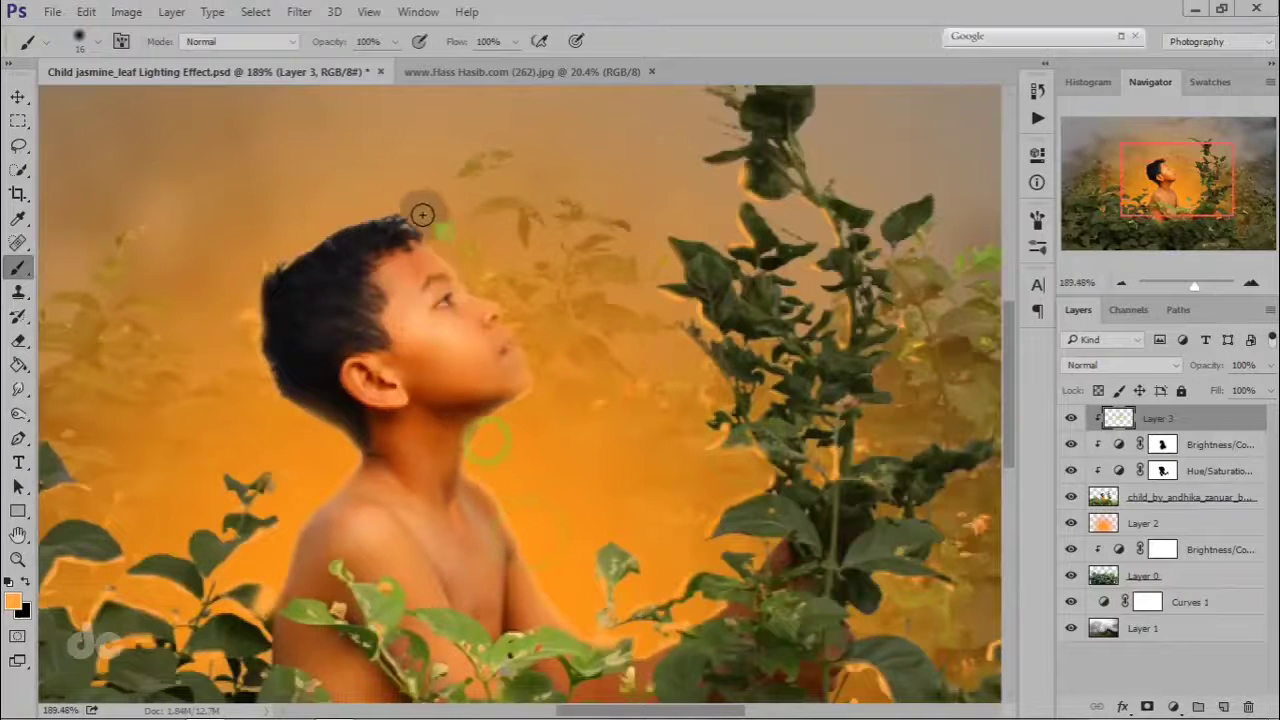
{"action": "key", "text": "4"}
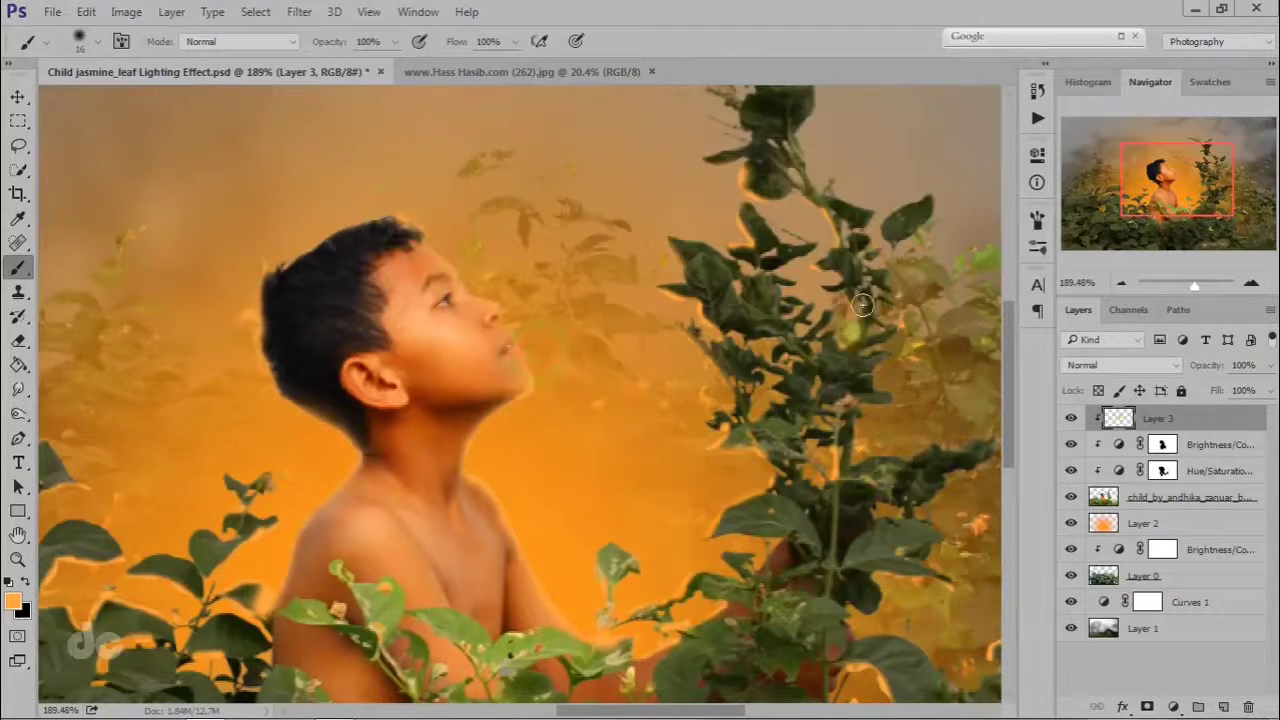
Brush a faint orange glow over the foliage on both sides of the boy with a 120 px brush at 10% opacity.
{"action": "key", "text": "1"}
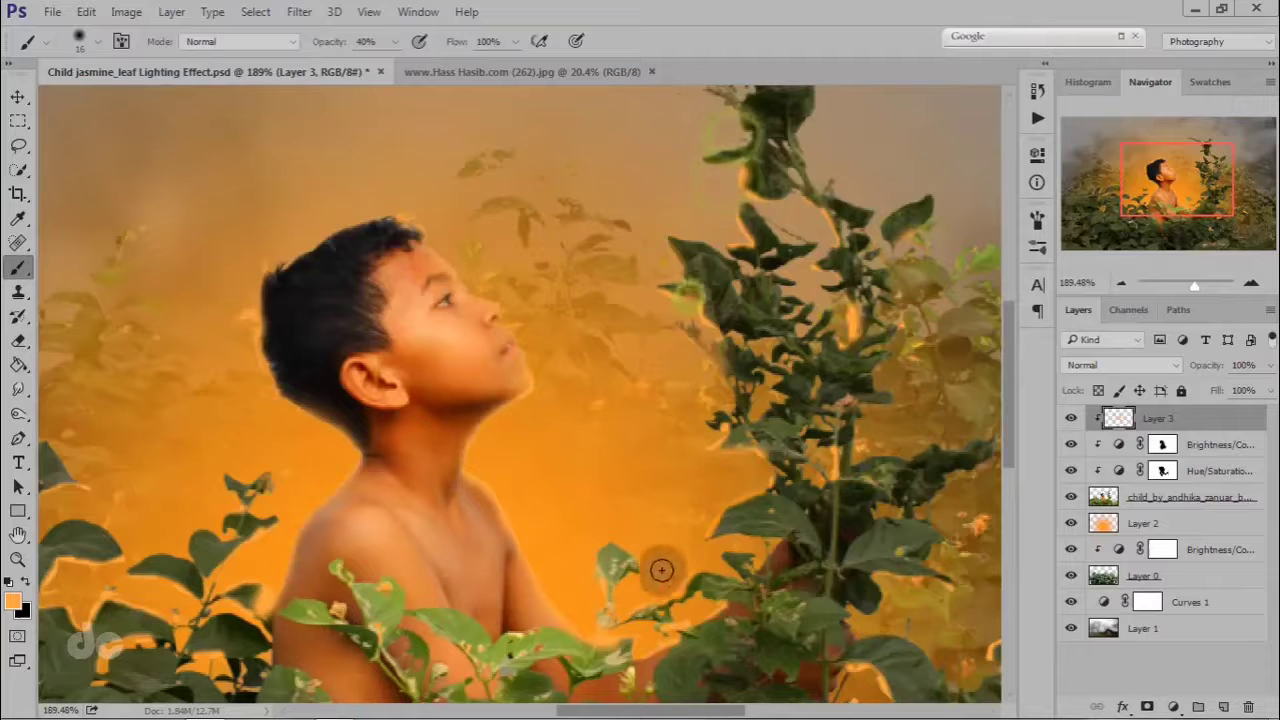
{"action": "scroll", "coordinate": [198, 531], "scroll_direction": "down", "scroll_amount": 3}
{"action": "key", "text": "bracketright"}
{"action": "key", "text": "bracketright"}
{"action": "key", "text": "bracketright"}
{"action": "key", "text": "bracketright"}
{"action": "key", "text": "bracketright"}
{"action": "key", "text": "bracketright"}
{"action": "key", "text": "bracketright"}
{"action": "key", "text": "bracketright"}
{"action": "key", "text": "bracketright"}
{"action": "key", "text": "bracketright"}
{"action": "key", "text": "bracketright"}
{"action": "key", "text": "bracketright"}
{"action": "key", "text": "bracketright"}
{"action": "key", "text": "bracketright"}
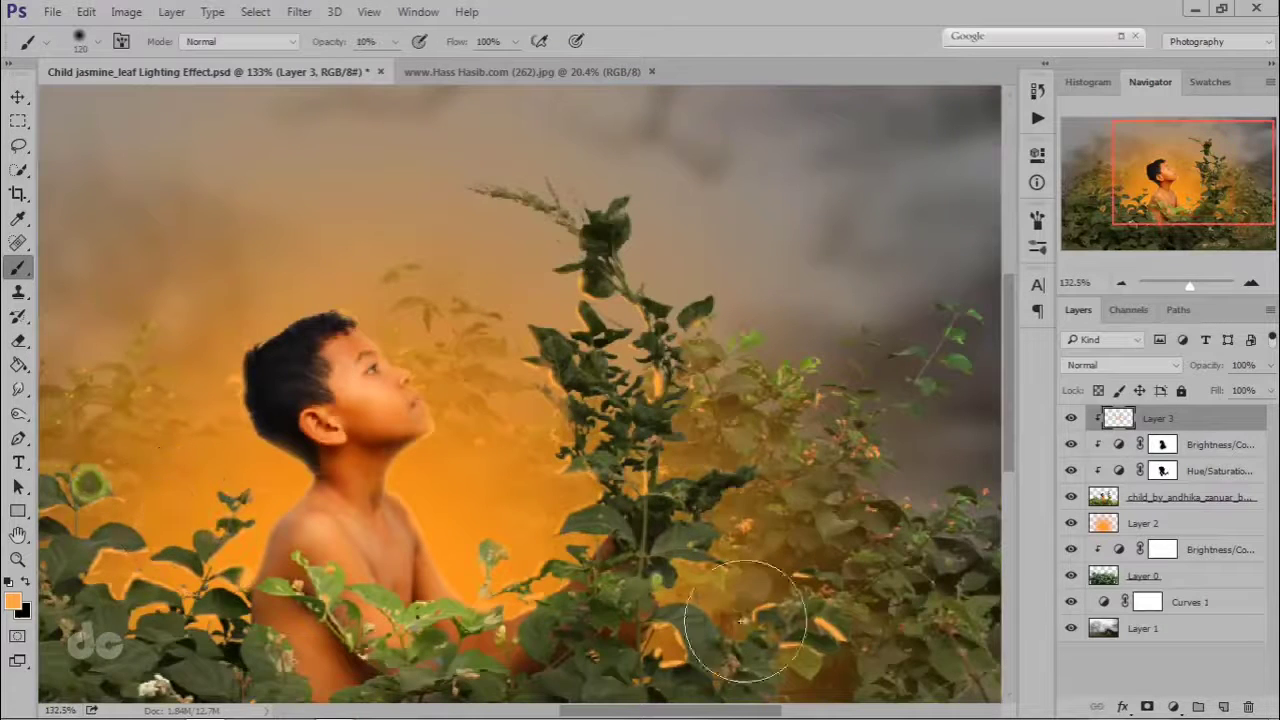
{"action": "left_click", "coordinate": [555, 306]}
{"action": "left_click", "coordinate": [688, 305]}
{"action": "left_click_drag", "start_coordinate": [684, 516], "coordinate": [1014, 409]}
{"action": "left_click", "coordinate": [188, 397]}
{"action": "left_click", "coordinate": [257, 609]}
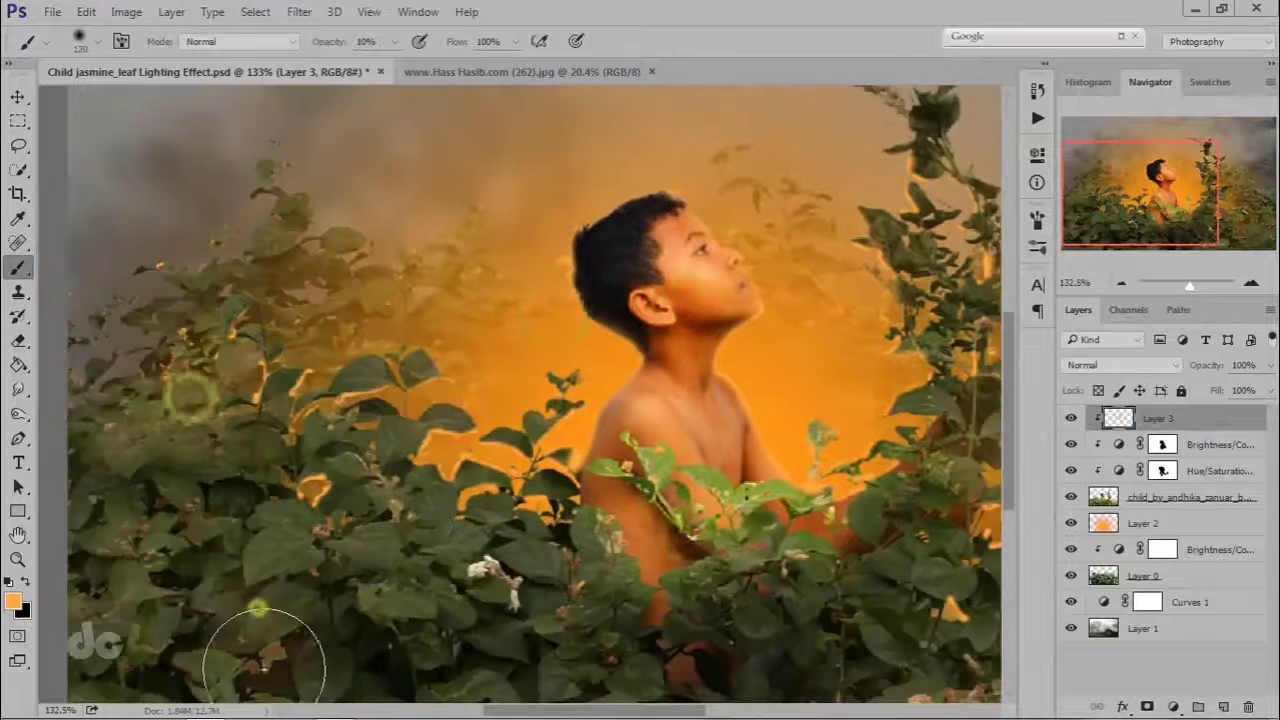
{"action": "scroll", "coordinate": [457, 543], "scroll_direction": "down", "scroll_amount": 3}
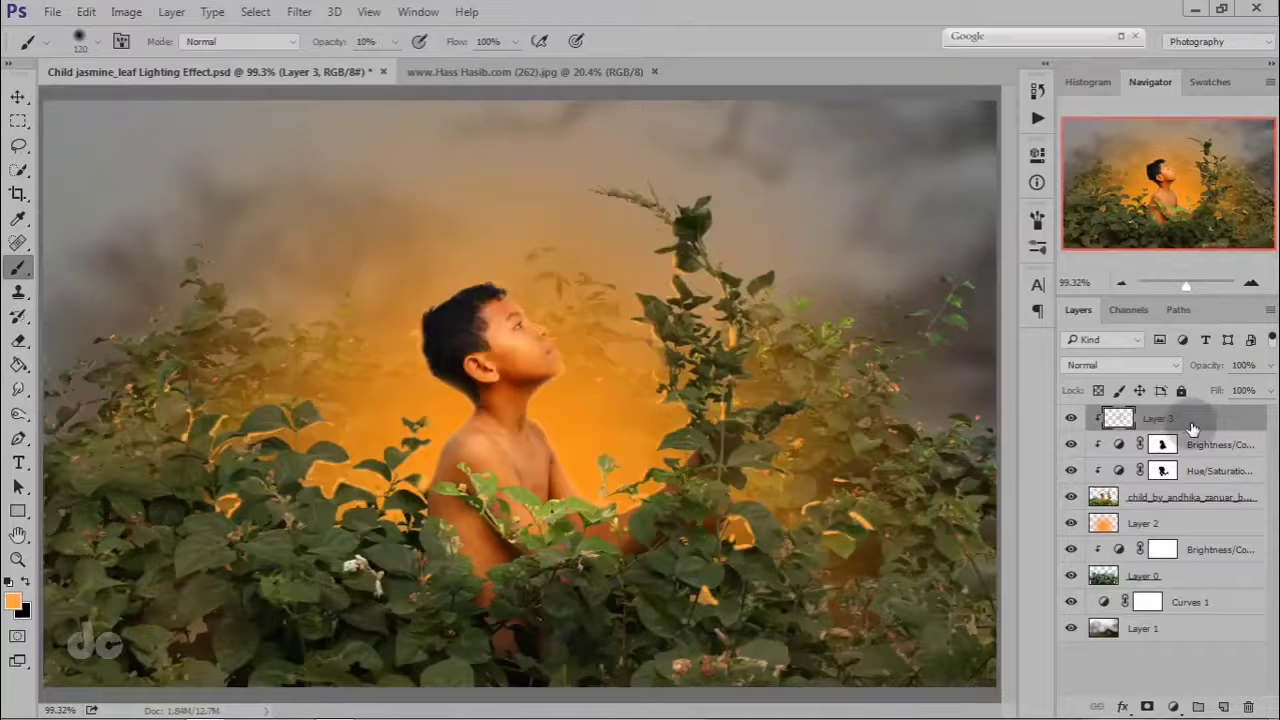
Add a new layer at the top of the stack, fill it with black and set its opacity to 70%.
{"action": "left_click_drag", "start_coordinate": [1192, 428], "coordinate": [1258, 710]}
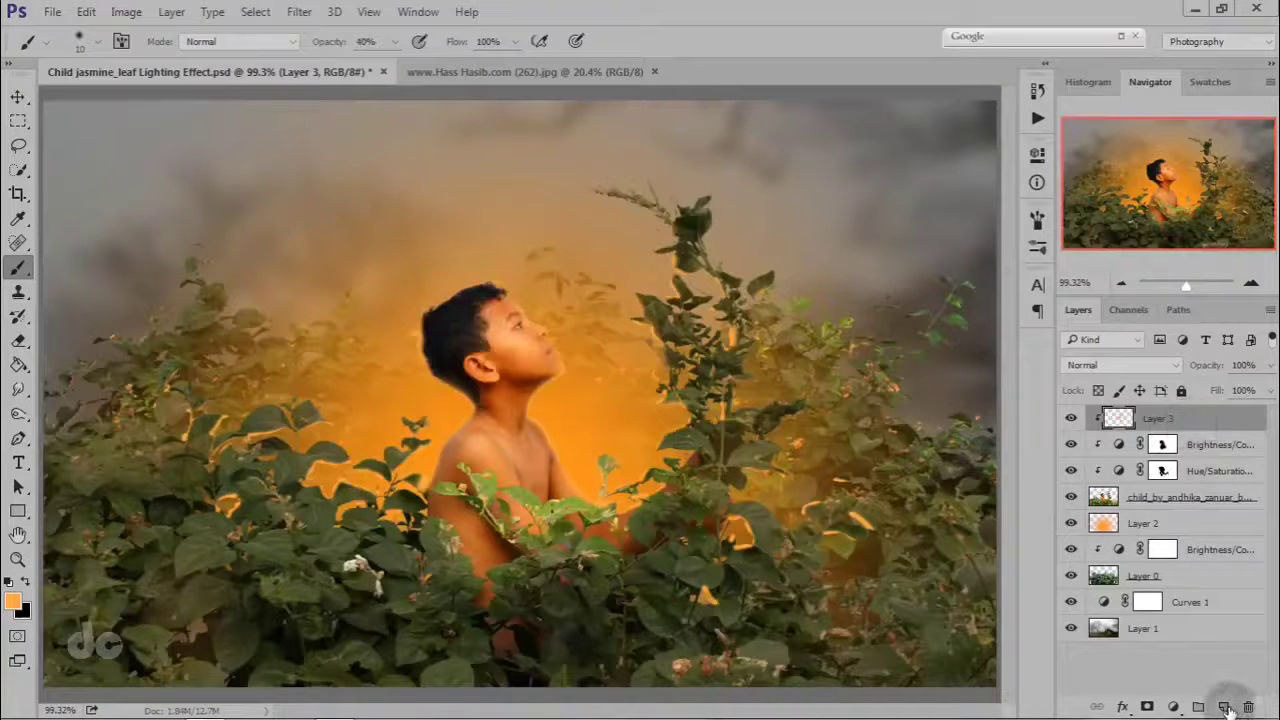
{"action": "left_click", "coordinate": [1226, 707]}
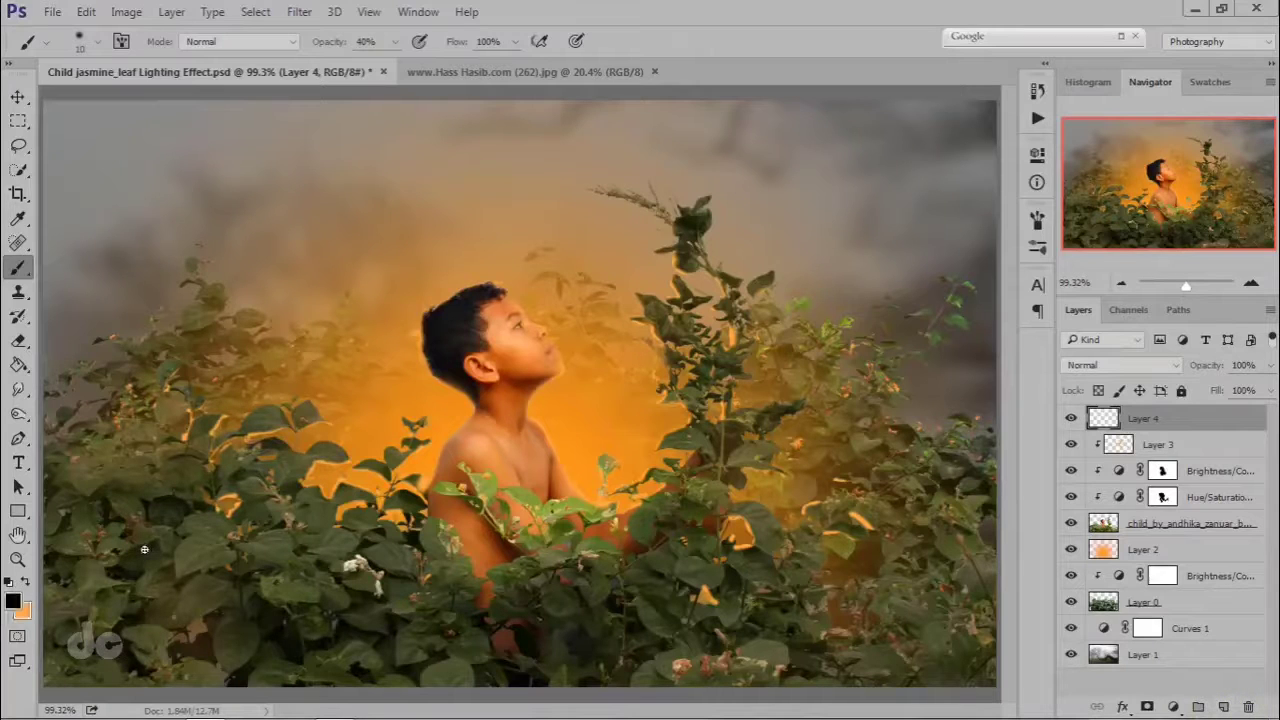
{"action": "key", "text": "alt+BackSpace"}
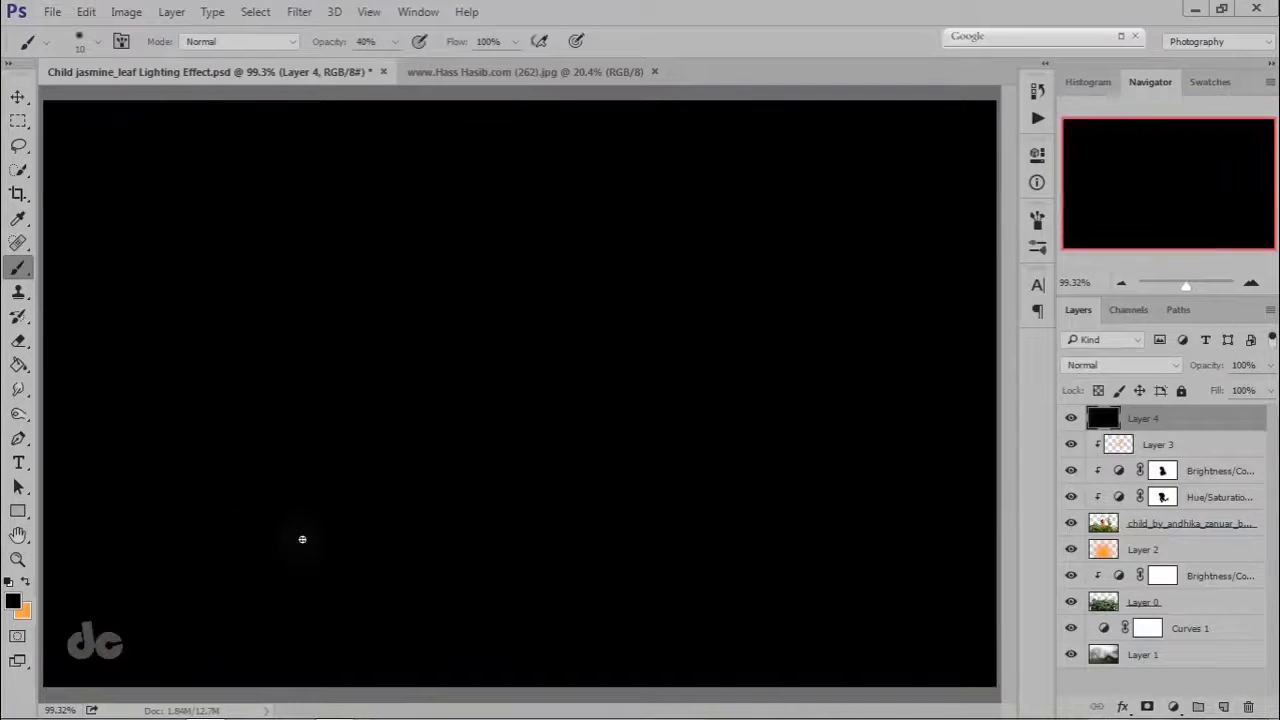
{"action": "left_click_drag", "start_coordinate": [1201, 370], "coordinate": [1181, 370]}
Mask the black layer with a black-to-white radial gradient running from the boy's neck to the image's upper-right corner.
{"action": "left_click", "coordinate": [1148, 706]}
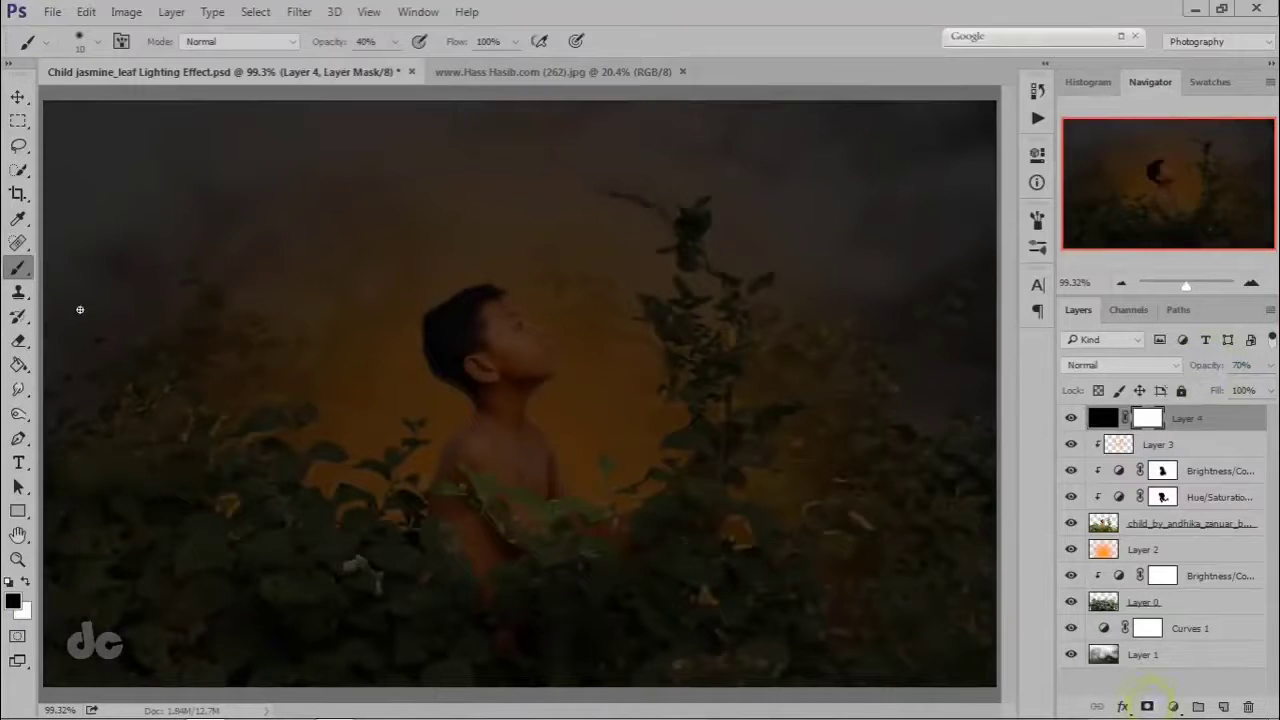
{"action": "left_click", "coordinate": [19, 365]}
{"action": "left_click", "coordinate": [199, 41]}
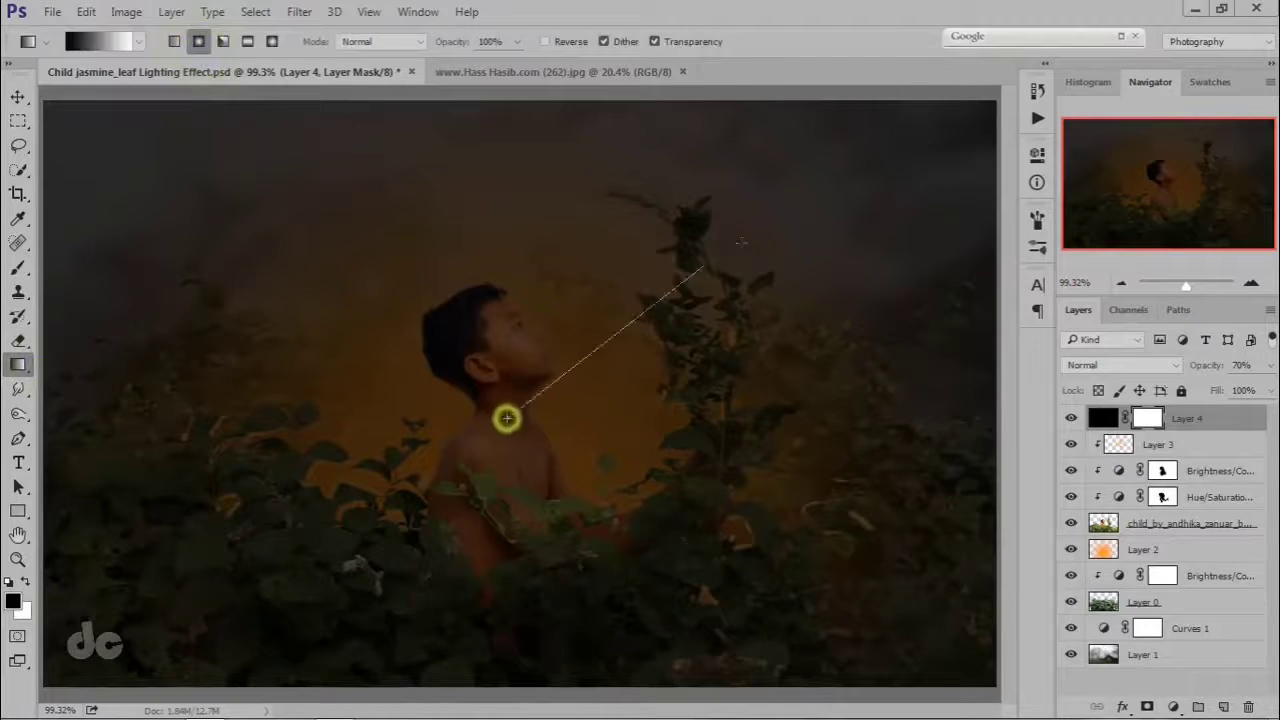
{"action": "left_click_drag", "start_coordinate": [741, 241], "coordinate": [932, 133]}
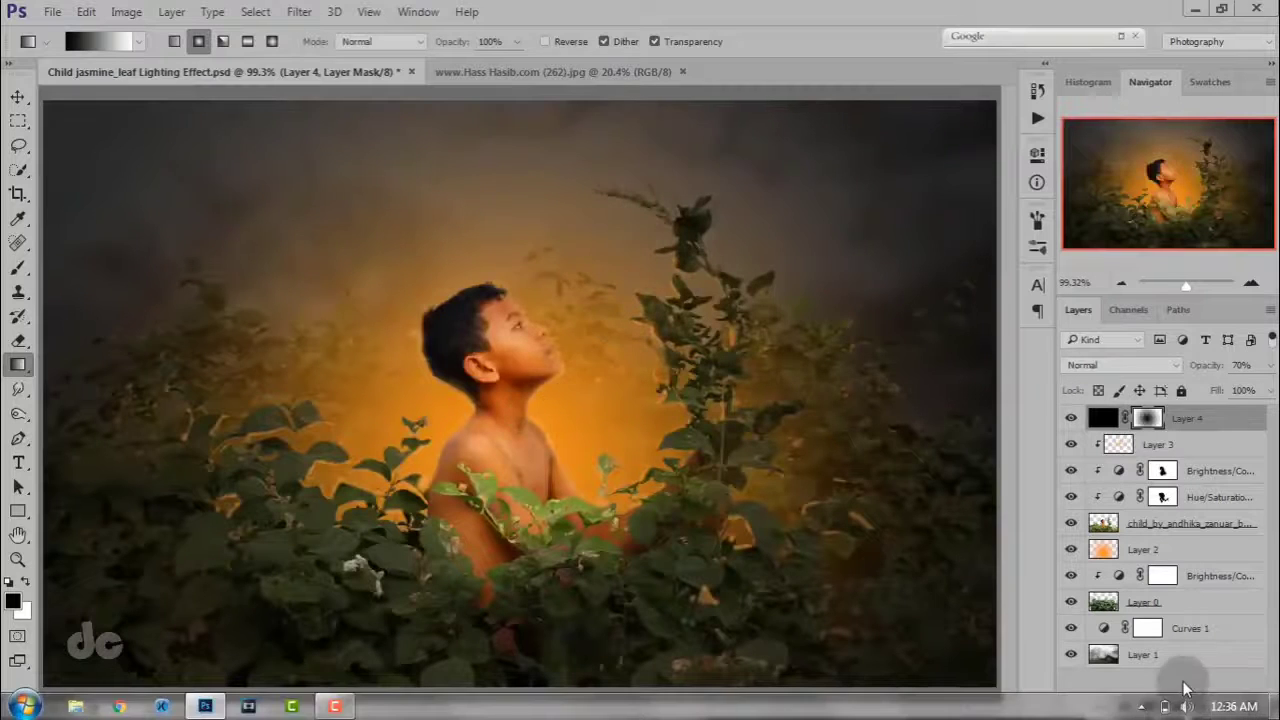
Add a Gradient Fill layer above the vignette using the black-to-orange-brown gradient preset.
{"action": "left_click", "coordinate": [1173, 706]}
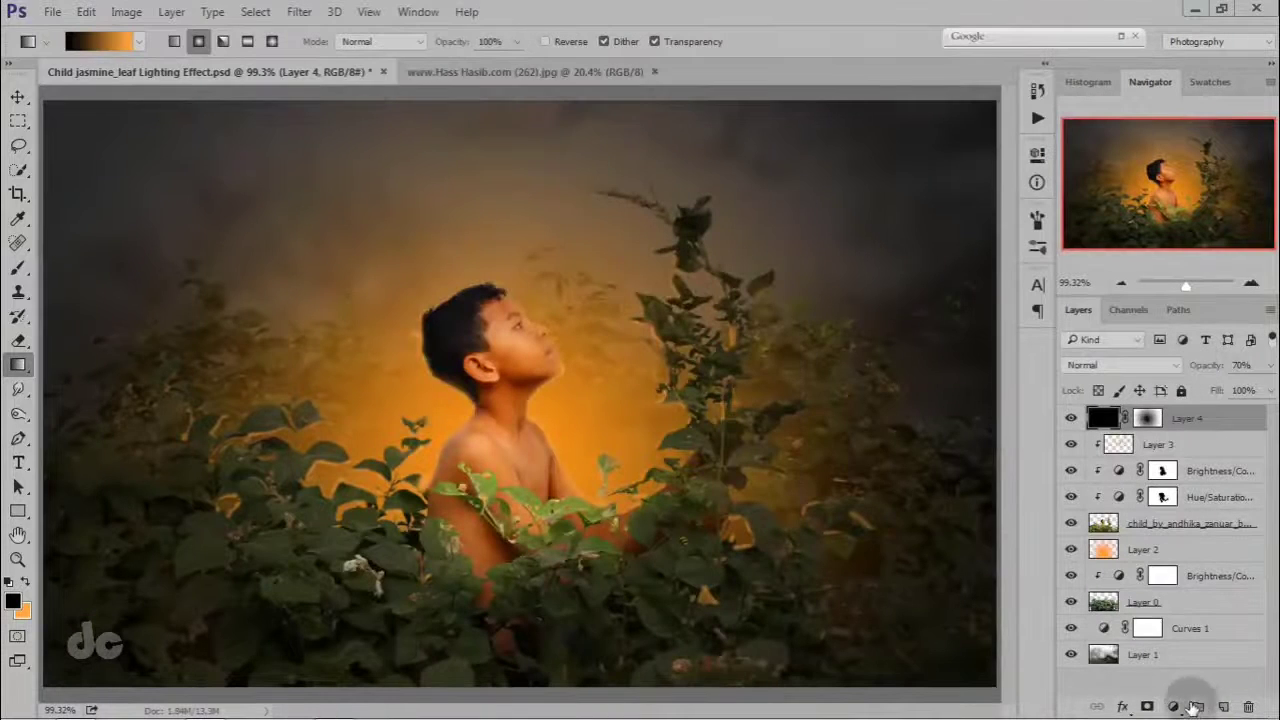
{"action": "left_click", "coordinate": [1176, 706]}
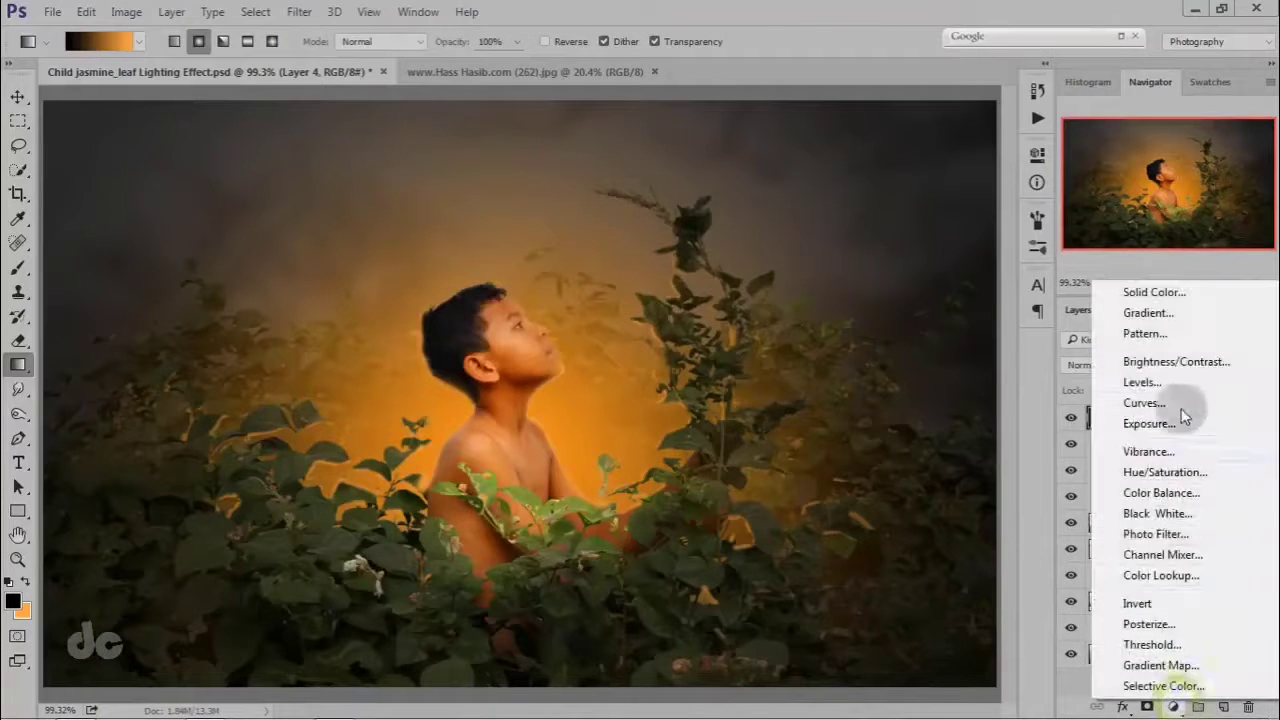
{"action": "left_click", "coordinate": [1177, 312]}
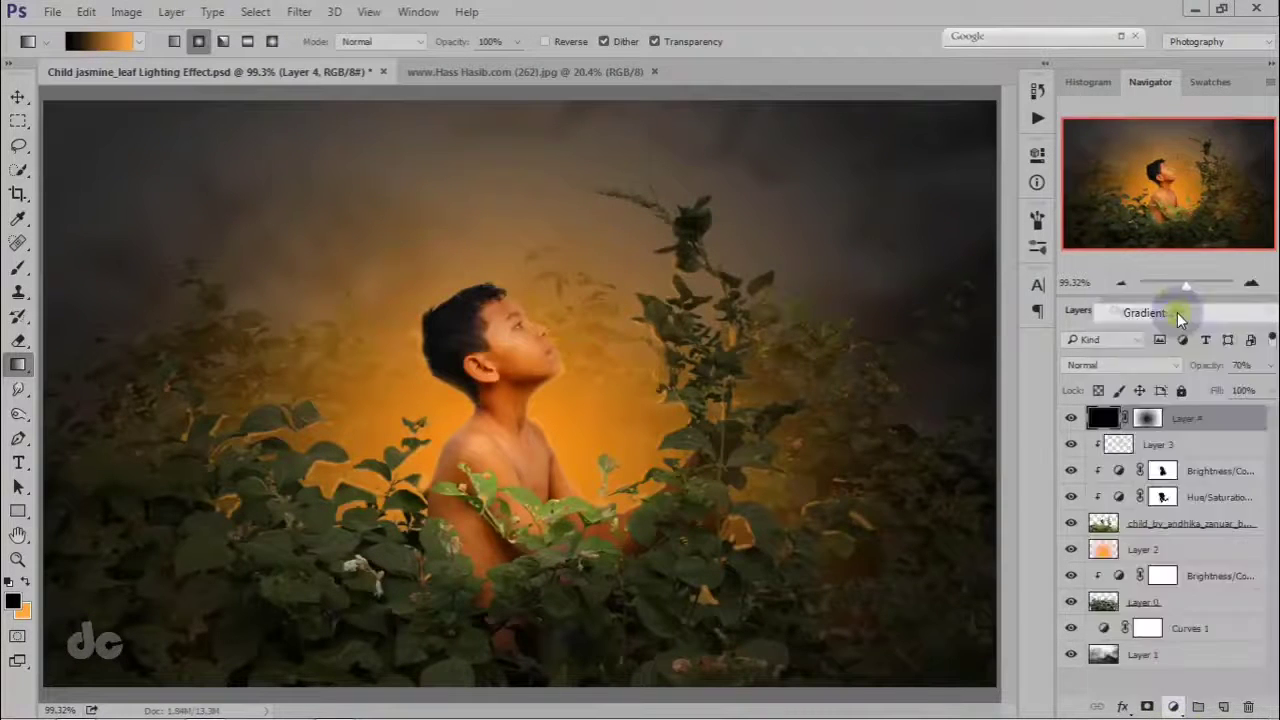
{"action": "left_click", "coordinate": [675, 191]}
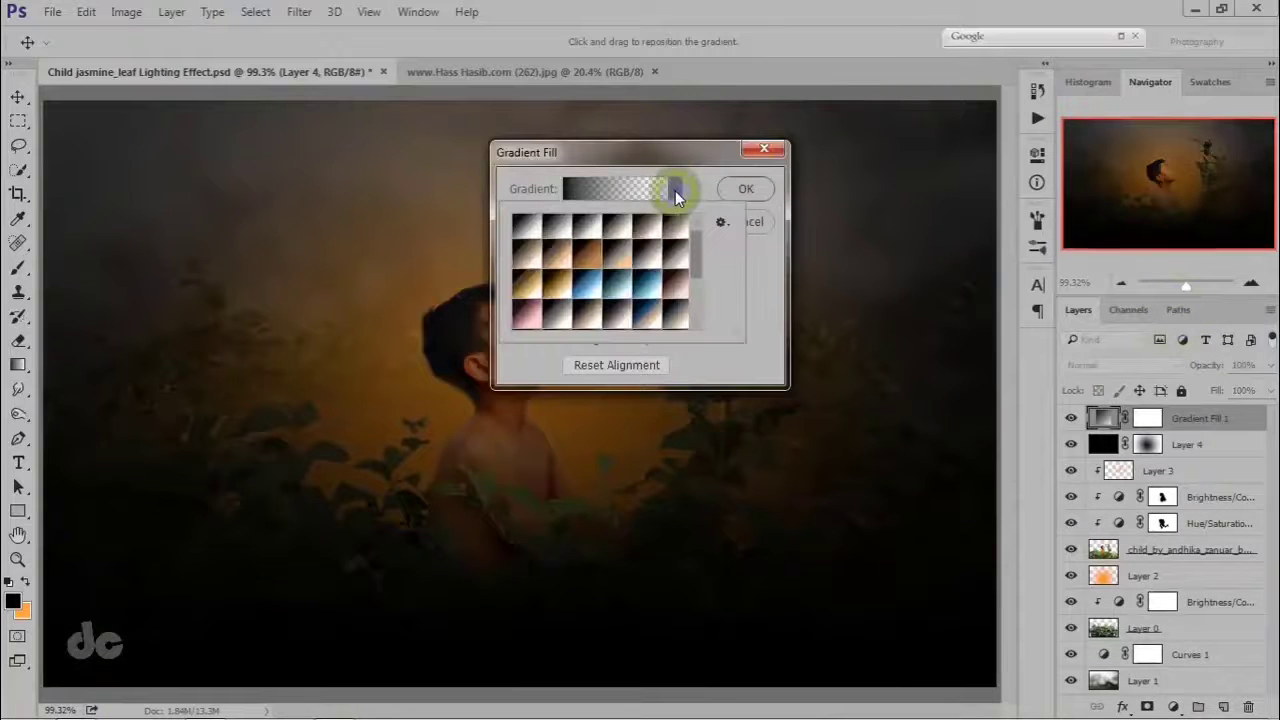
{"action": "left_click", "coordinate": [587, 256]}
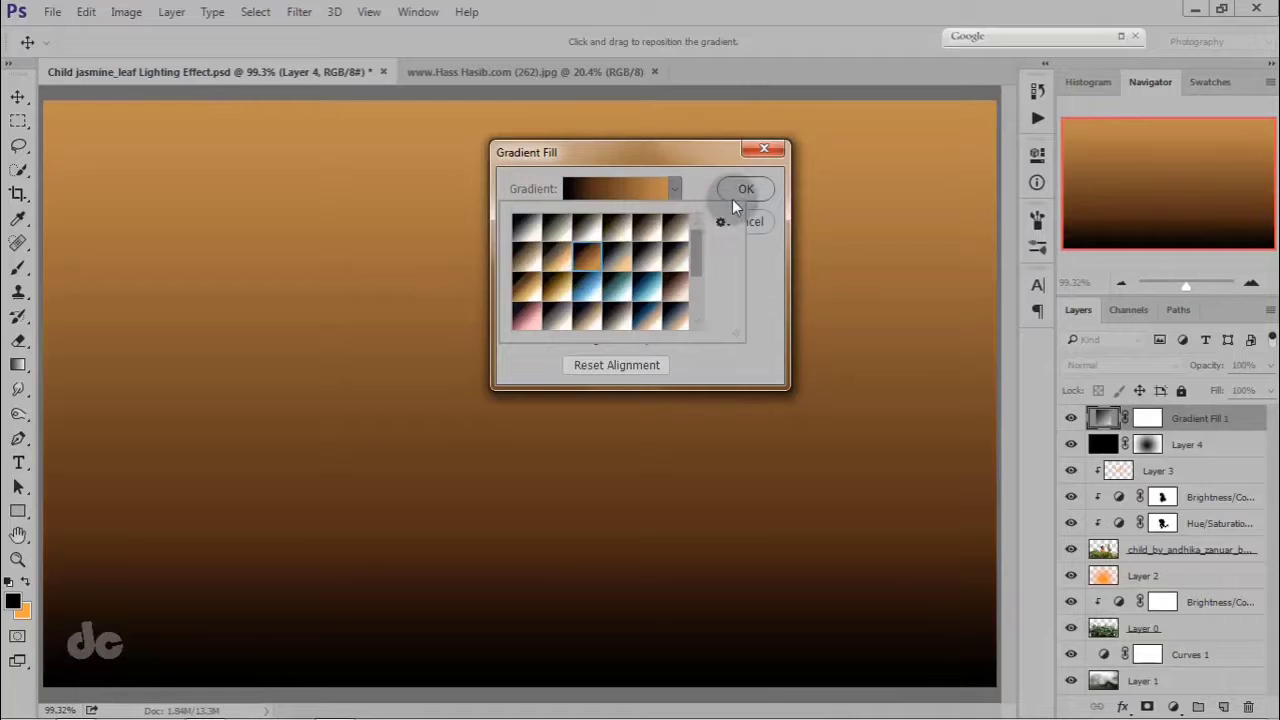
{"action": "left_click", "coordinate": [692, 195]}
{"action": "left_click", "coordinate": [744, 190]}
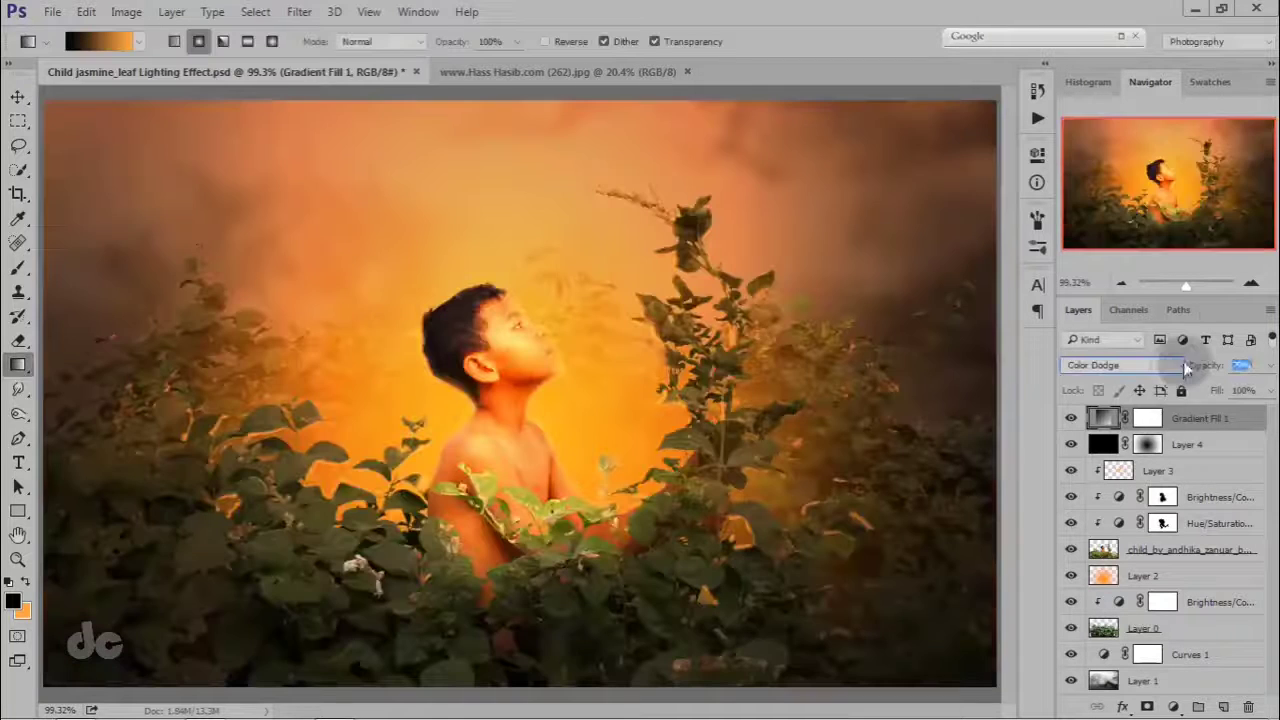
Set the gradient fill layer's blend mode to Soft Light and its opacity to 83%.
{"action": "left_click", "coordinate": [1177, 364]}
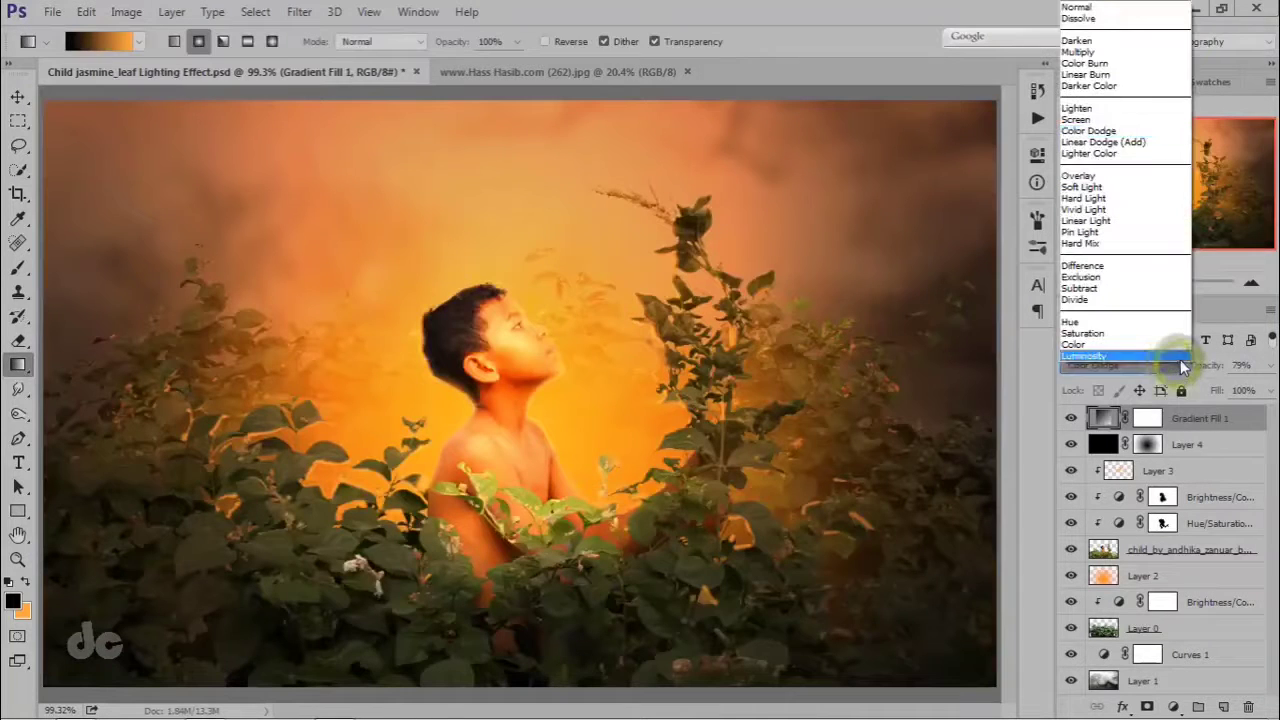
{"action": "left_click", "coordinate": [1124, 134]}
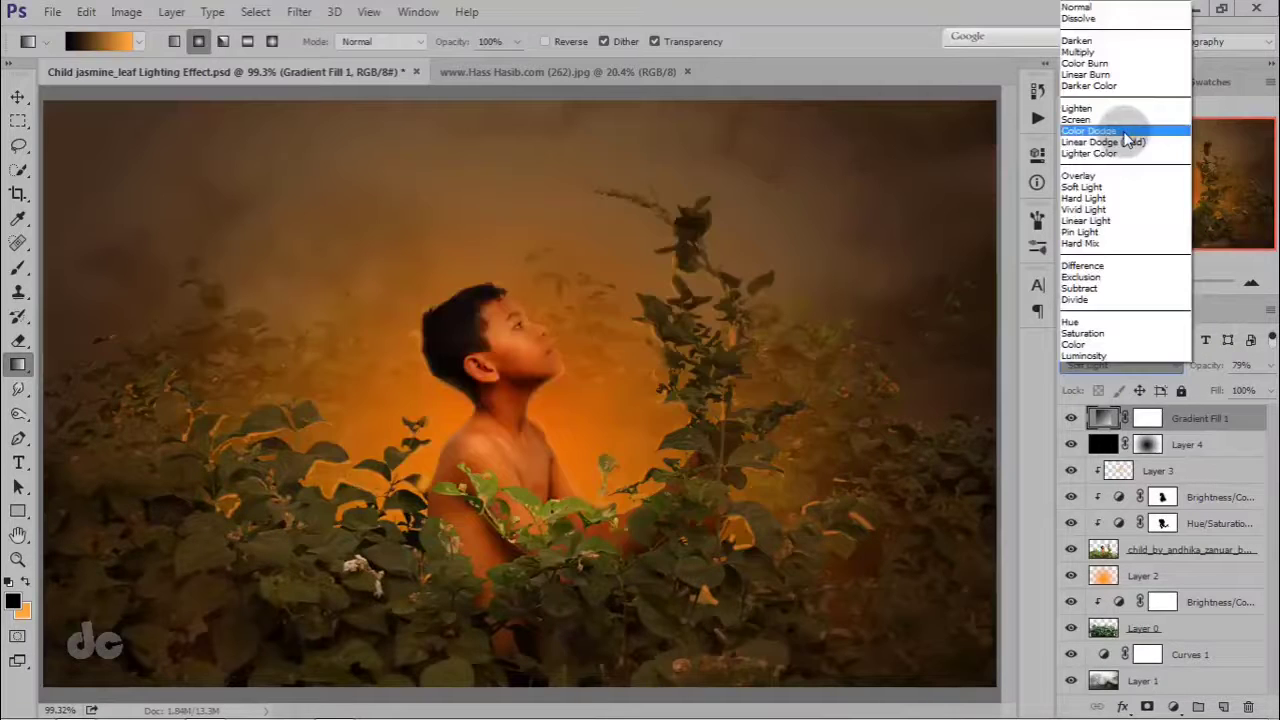
{"action": "left_click", "coordinate": [1124, 187]}
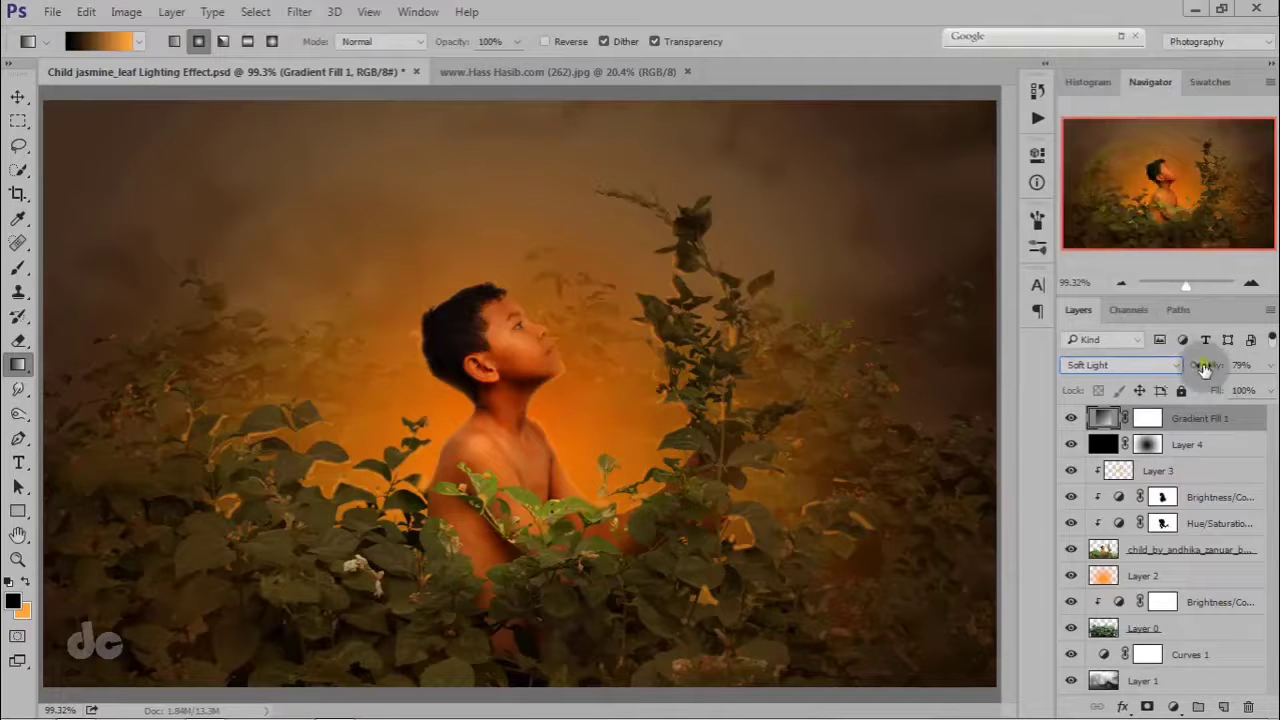
Mask the gradient fill off the boy's head and upper body with a soft black 123 px brush at up to 60% opacity.
{"action": "left_click", "coordinate": [1152, 418]}
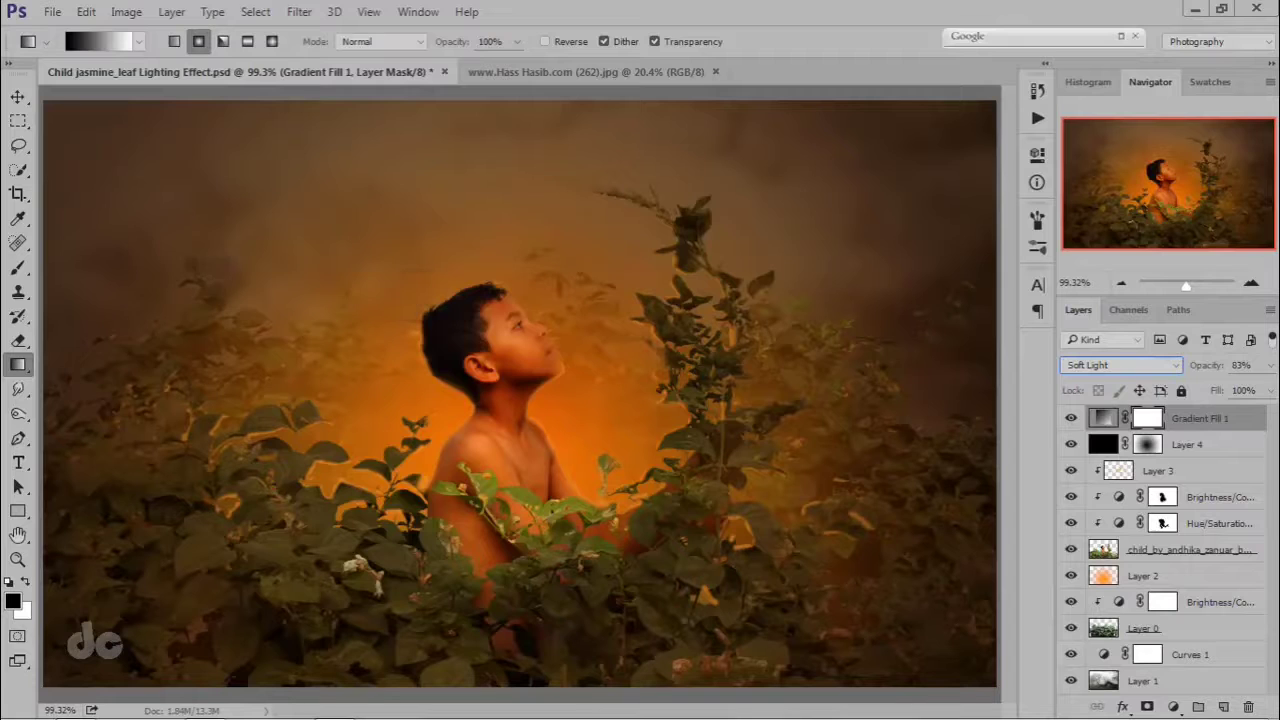
{"action": "left_click", "coordinate": [19, 266]}
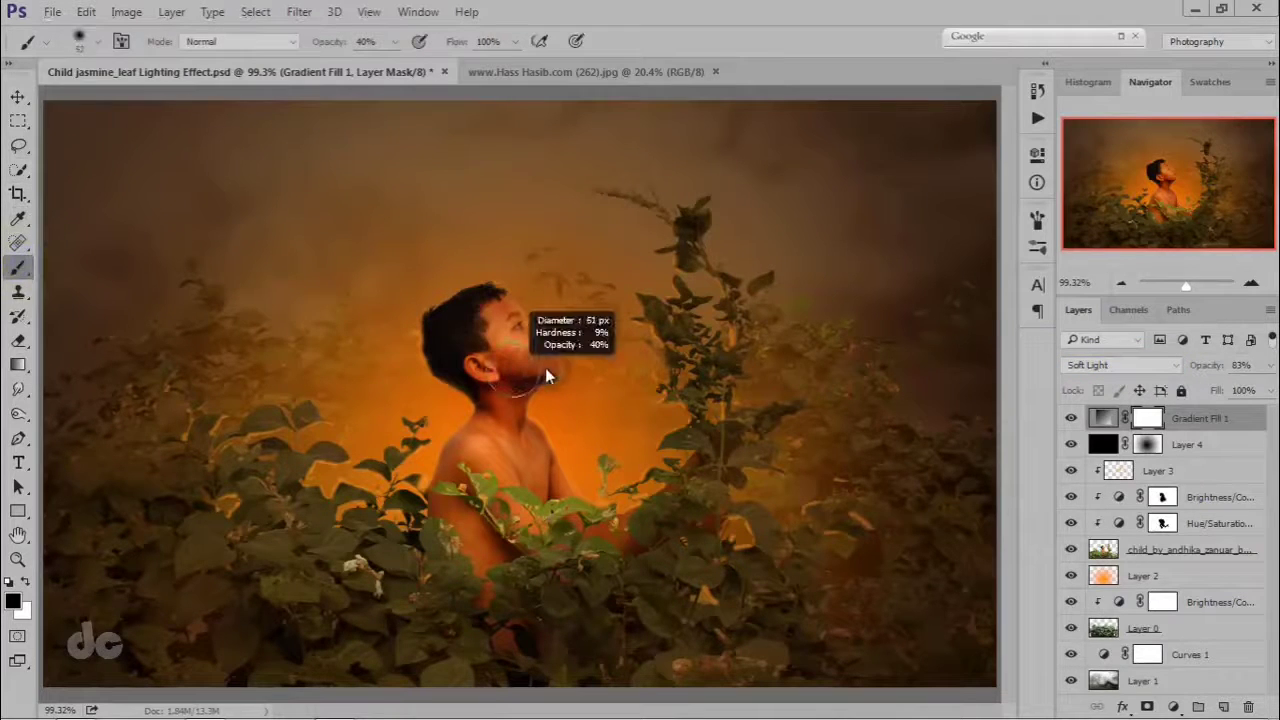
{"action": "left_click_drag", "start_coordinate": [567, 370], "coordinate": [568, 370]}
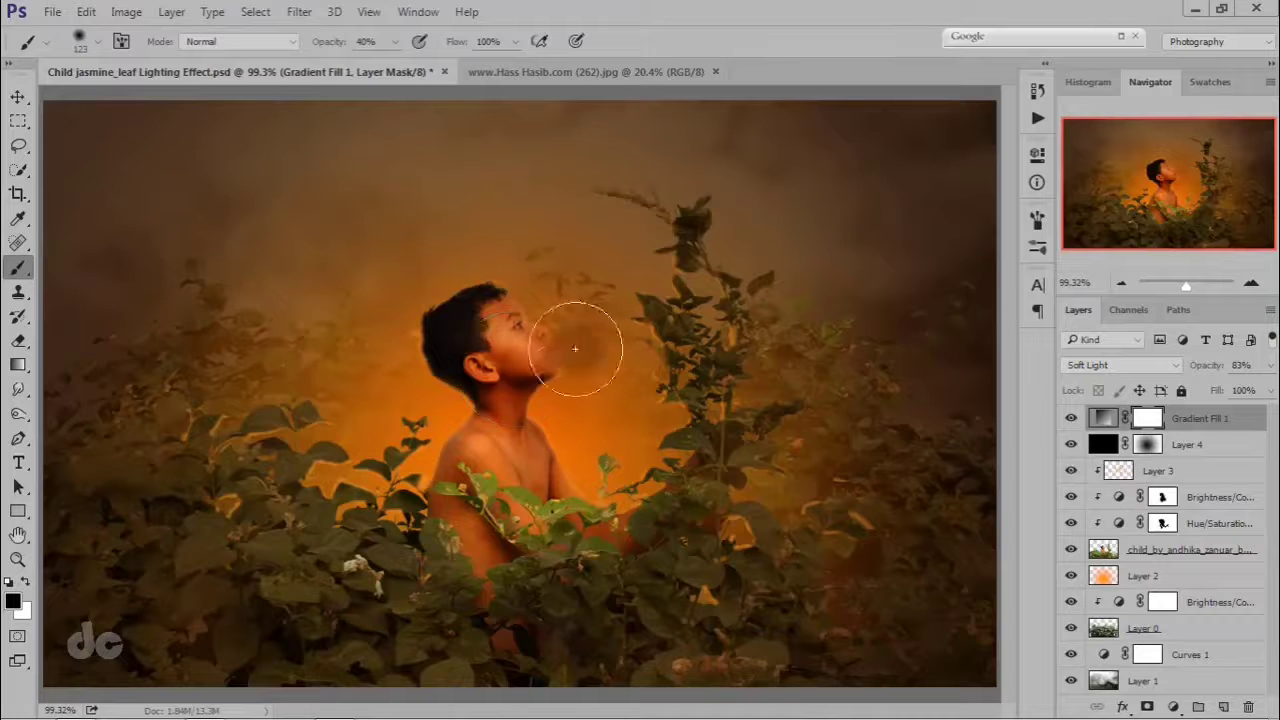
{"action": "key", "text": "3"}
{"action": "mouse_move", "coordinate": [511, 300]}
{"action": "left_mouse_down"}
{"action": "mouse_move", "coordinate": [538, 394]}
{"action": "mouse_move", "coordinate": [545, 373]}
{"action": "mouse_move", "coordinate": [512, 321]}
{"action": "mouse_move", "coordinate": [550, 356]}
{"action": "mouse_move", "coordinate": [540, 446]}
{"action": "mouse_move", "coordinate": [567, 401]}
{"action": "mouse_move", "coordinate": [564, 423]}
{"action": "mouse_move", "coordinate": [455, 373]}
{"action": "mouse_move", "coordinate": [502, 382]}
{"action": "left_mouse_up"}
{"action": "key", "text": "0"}
{"action": "key", "text": "5"}
{"action": "key", "text": "6"}
{"action": "mouse_move", "coordinate": [463, 323]}
{"action": "left_mouse_down"}
{"action": "mouse_move", "coordinate": [527, 373]}
{"action": "mouse_move", "coordinate": [553, 479]}
{"action": "mouse_move", "coordinate": [472, 436]}
{"action": "mouse_move", "coordinate": [466, 296]}
{"action": "mouse_move", "coordinate": [586, 434]}
{"action": "left_mouse_up"}
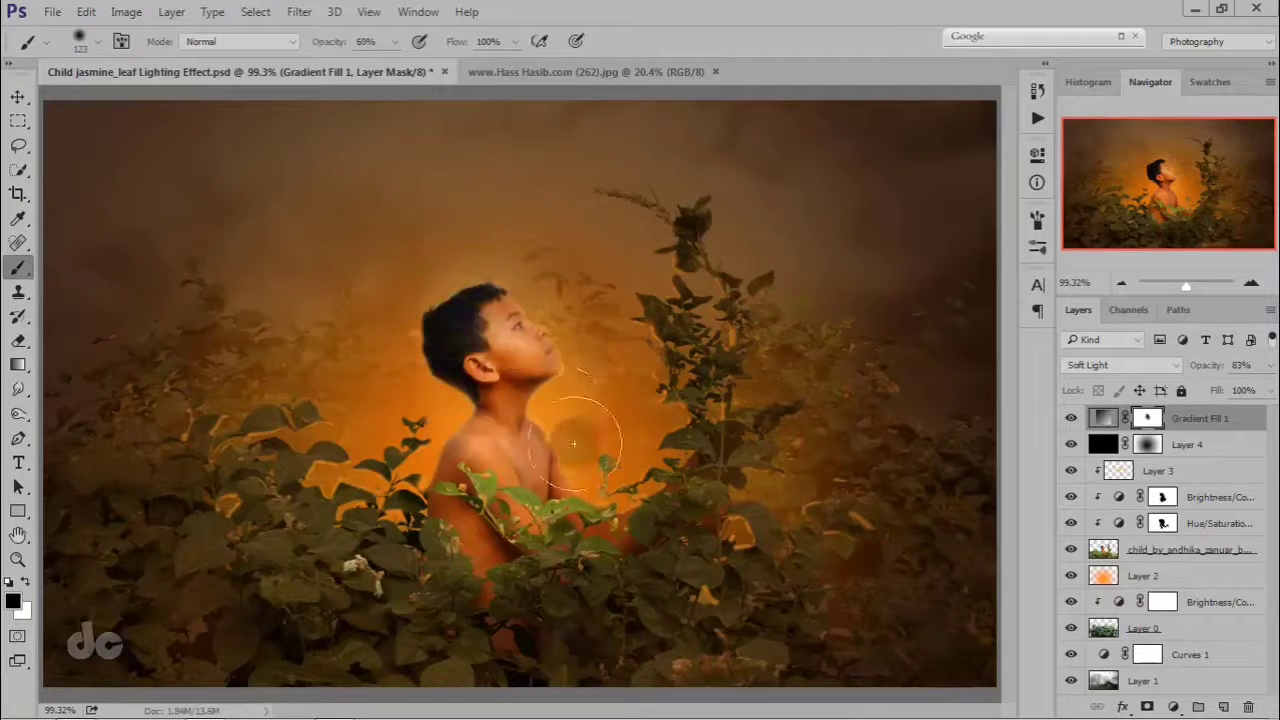
Undo the last mask dab and widen the masked area around the boy's head and neck with a 292 px brush.
{"action": "left_click", "coordinate": [625, 200]}
{"action": "key", "text": "ctrl+z"}
{"action": "right_click", "coordinate": [540, 379], "text": "alt"}
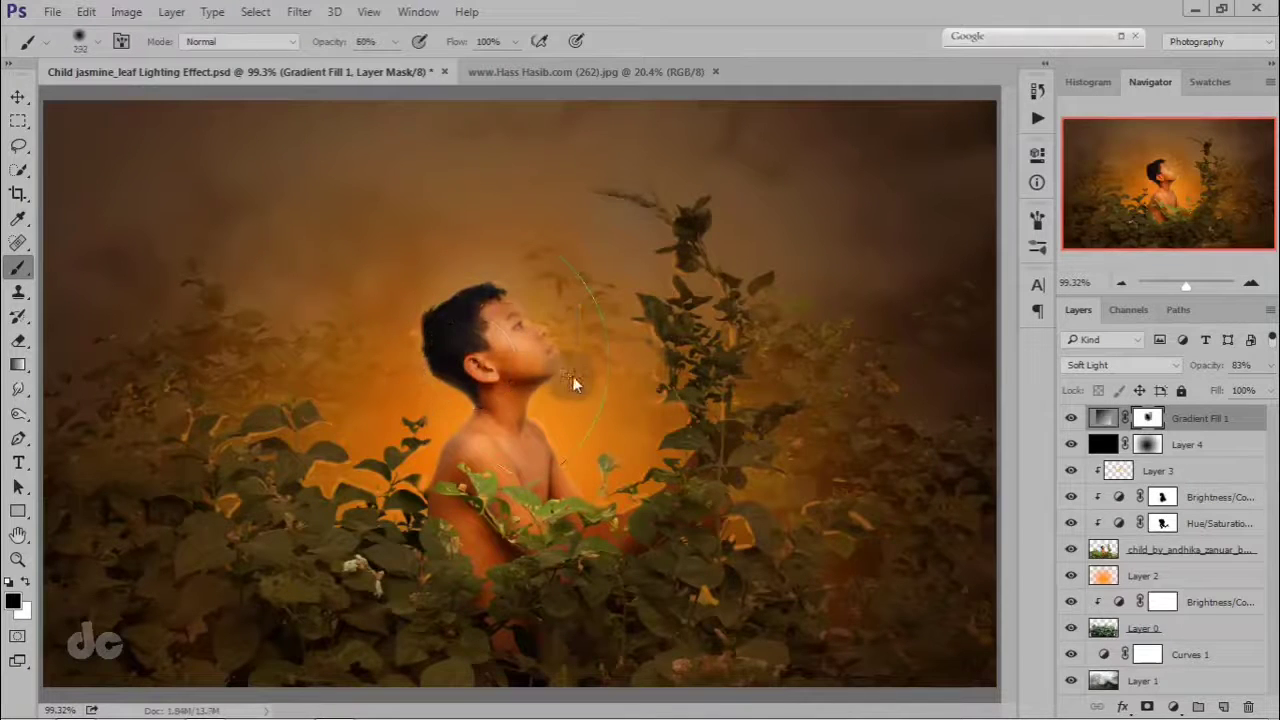
{"action": "mouse_move", "coordinate": [510, 365]}
{"action": "left_mouse_down"}
{"action": "mouse_move", "coordinate": [478, 348]}
{"action": "mouse_move", "coordinate": [490, 395]}
{"action": "left_mouse_up"}
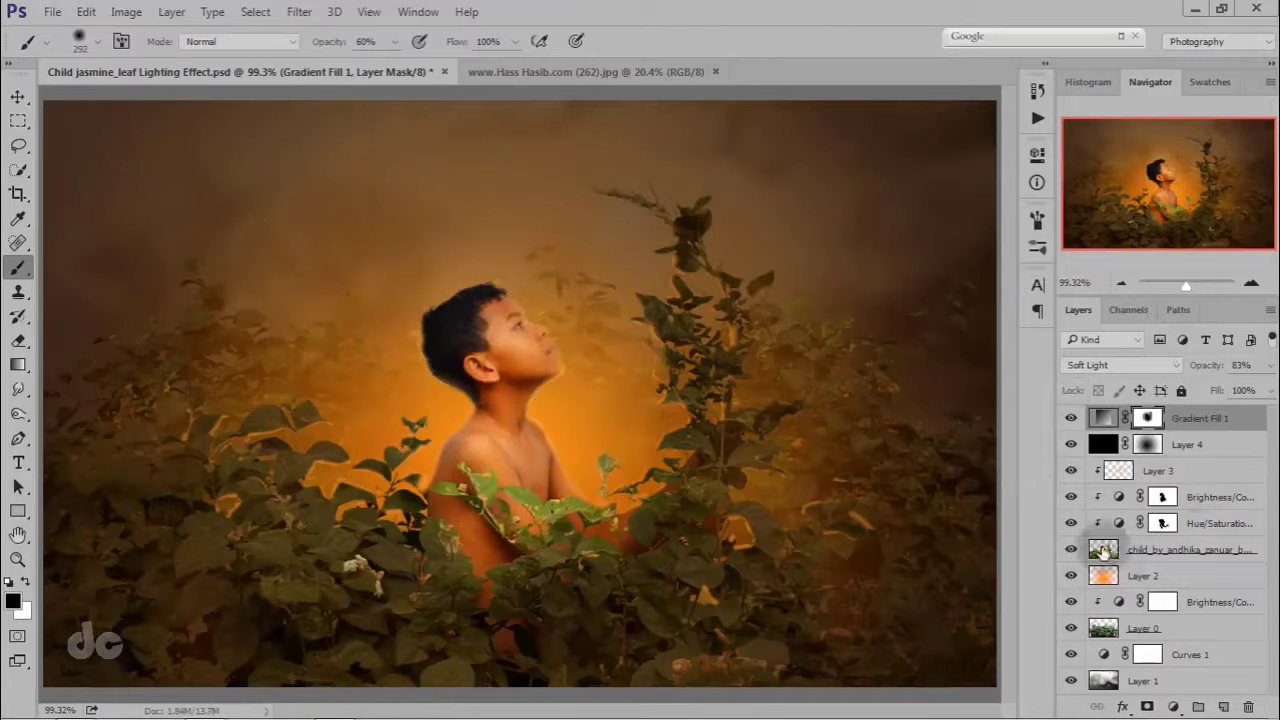
Add a clipped layer directly above the child photo layer, filled with 50% Gray and set to Overlay.
{"action": "left_click", "coordinate": [1105, 548]}
{"action": "left_click", "coordinate": [1222, 706]}
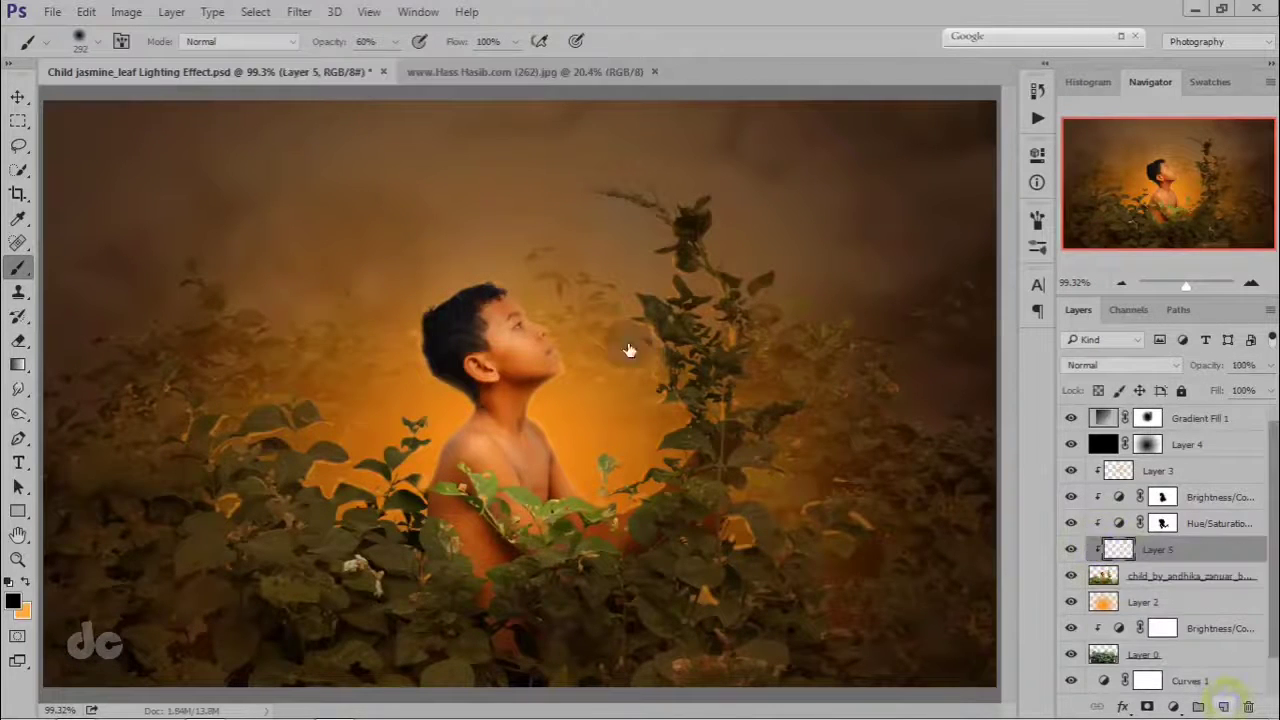
{"action": "left_click", "coordinate": [94, 18]}
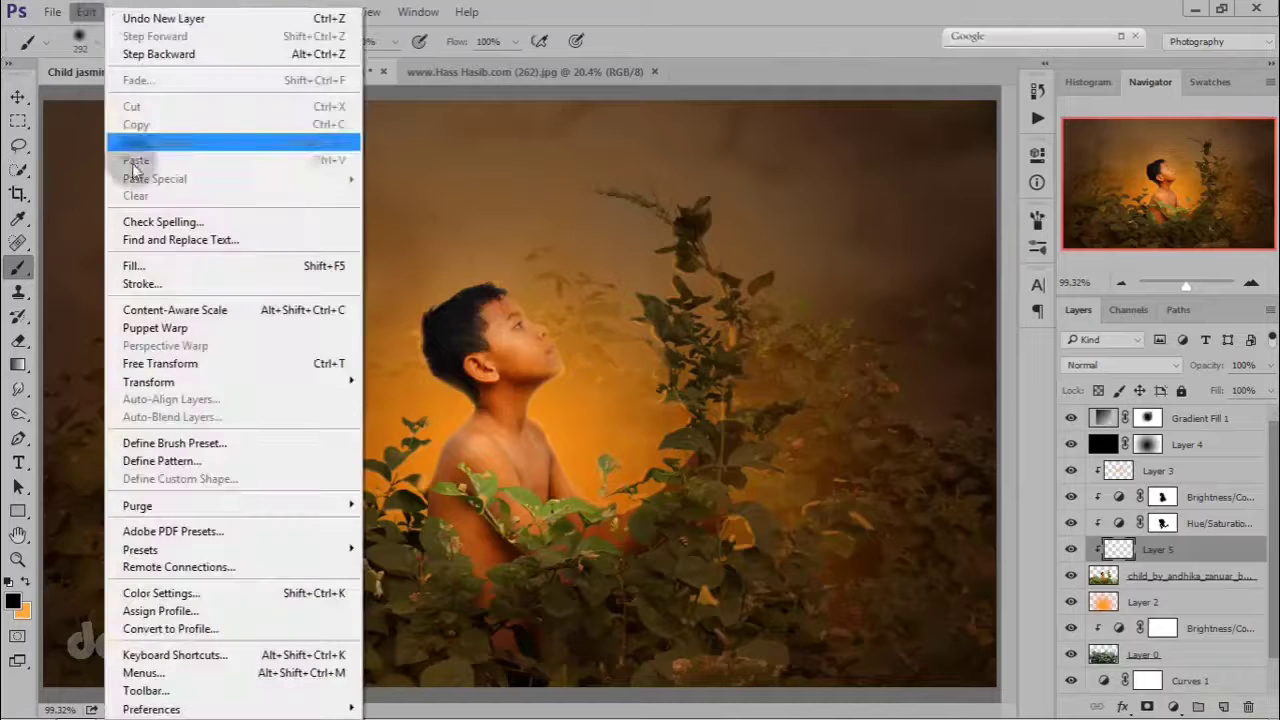
{"action": "left_click", "coordinate": [136, 265]}
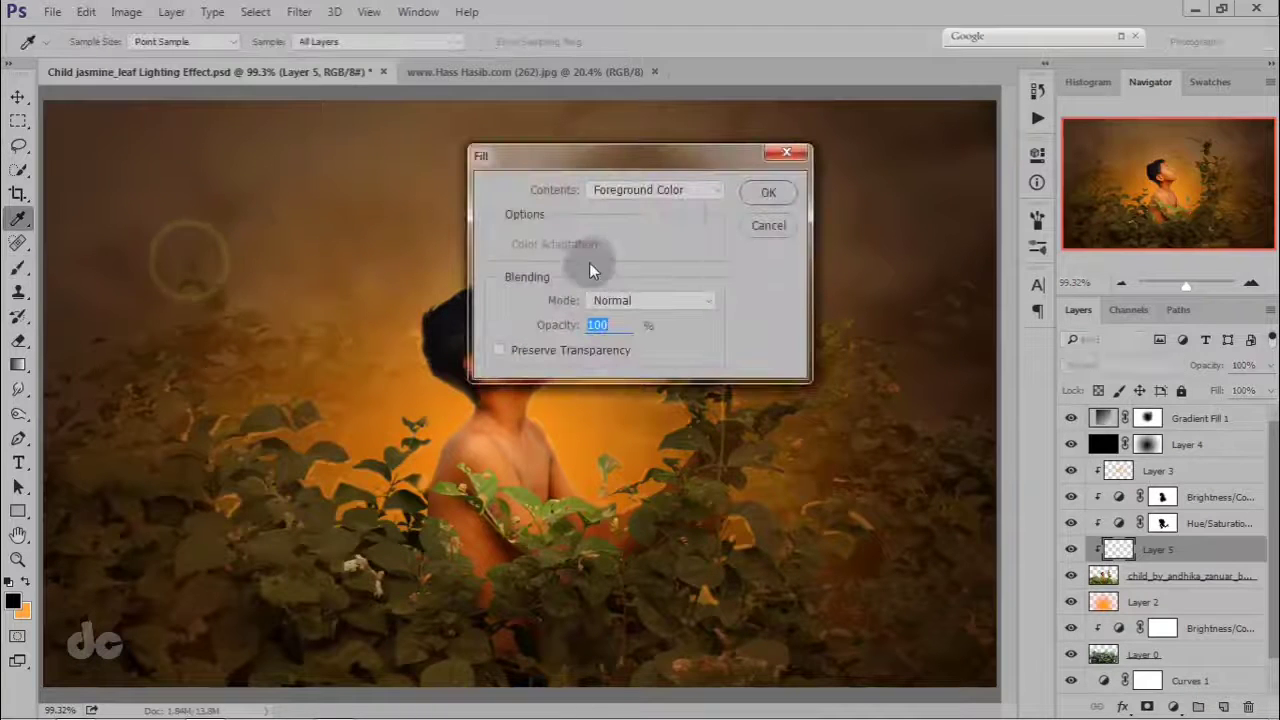
{"action": "left_click", "coordinate": [695, 192]}
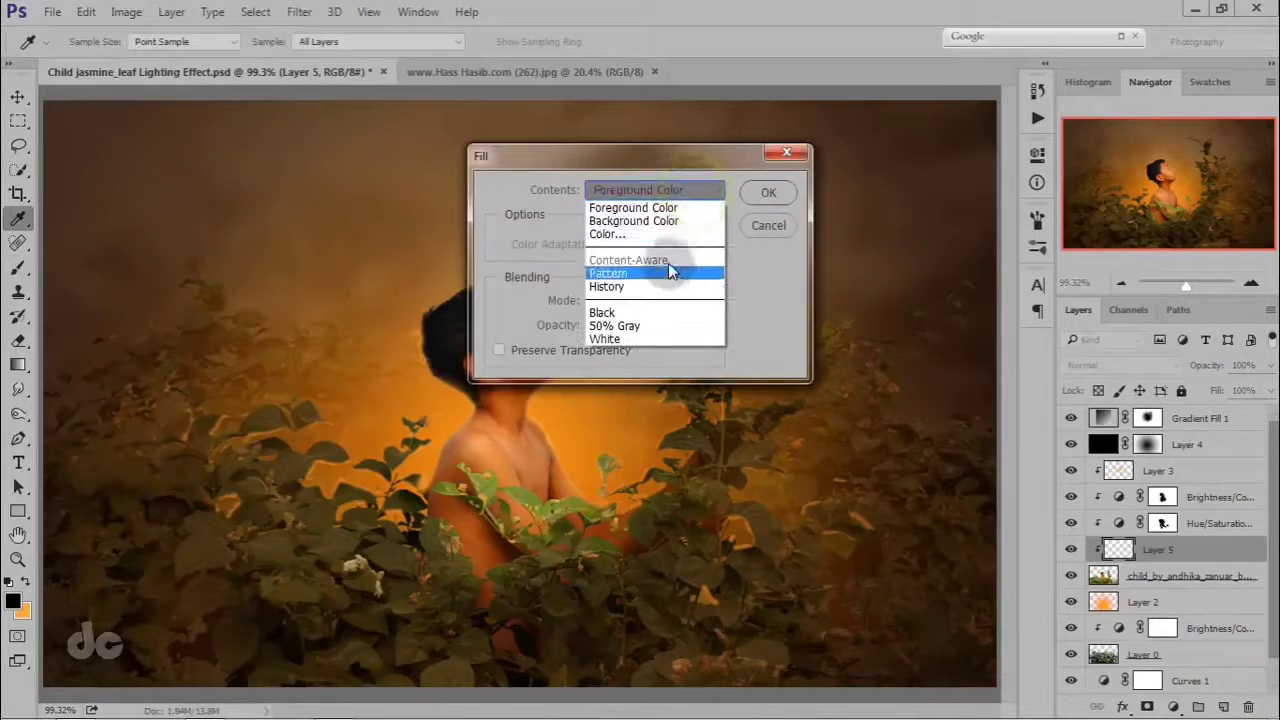
{"action": "left_click", "coordinate": [655, 327]}
{"action": "left_click", "coordinate": [766, 193]}
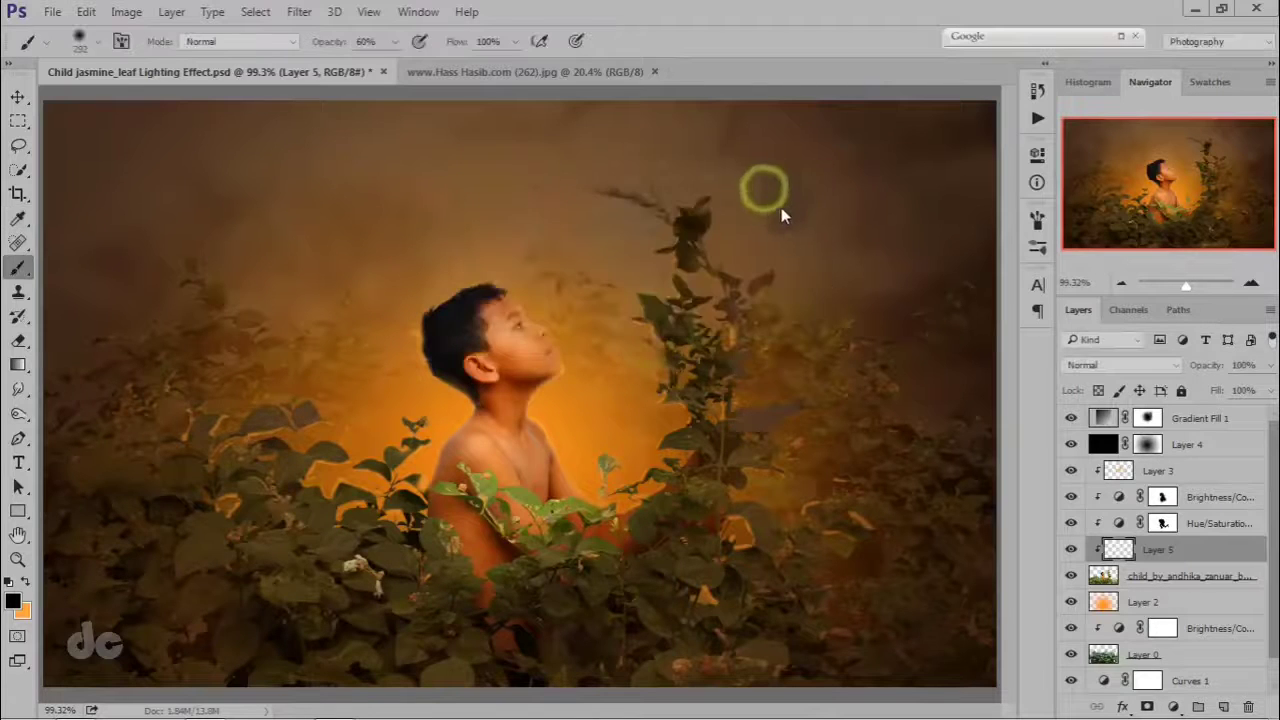
{"action": "left_click", "coordinate": [1115, 366]}
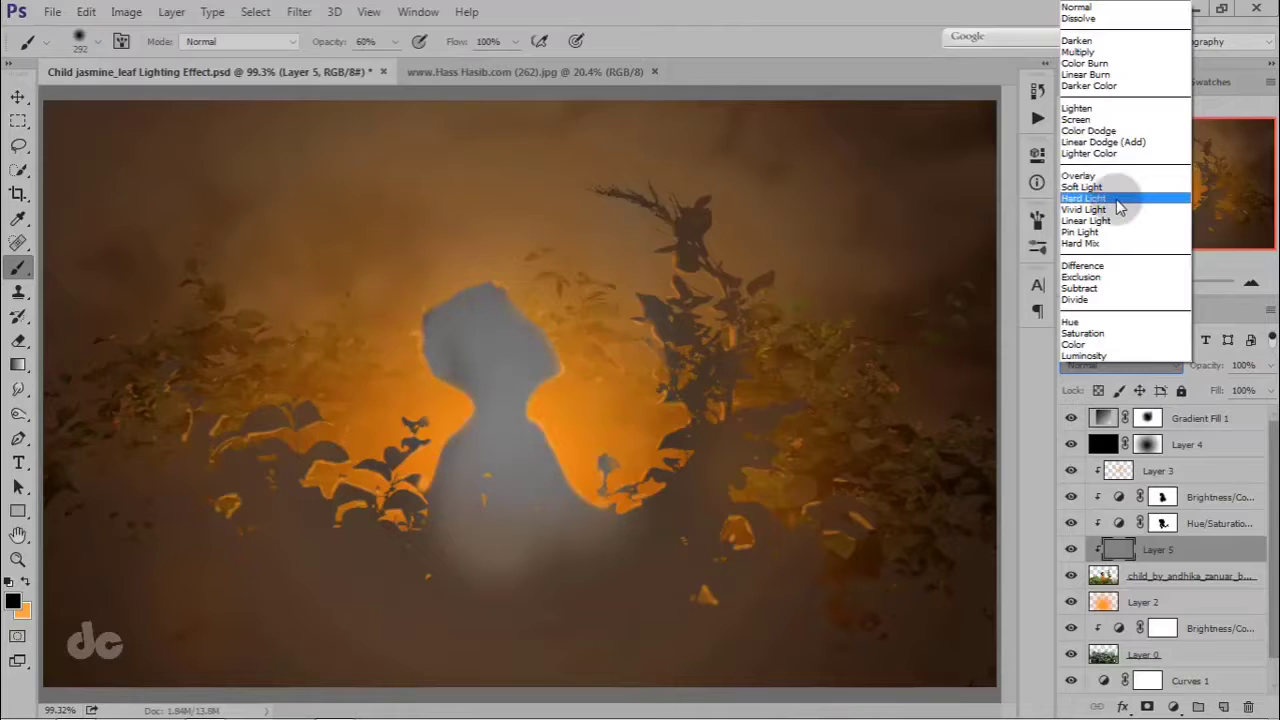
{"action": "left_click", "coordinate": [1115, 176]}
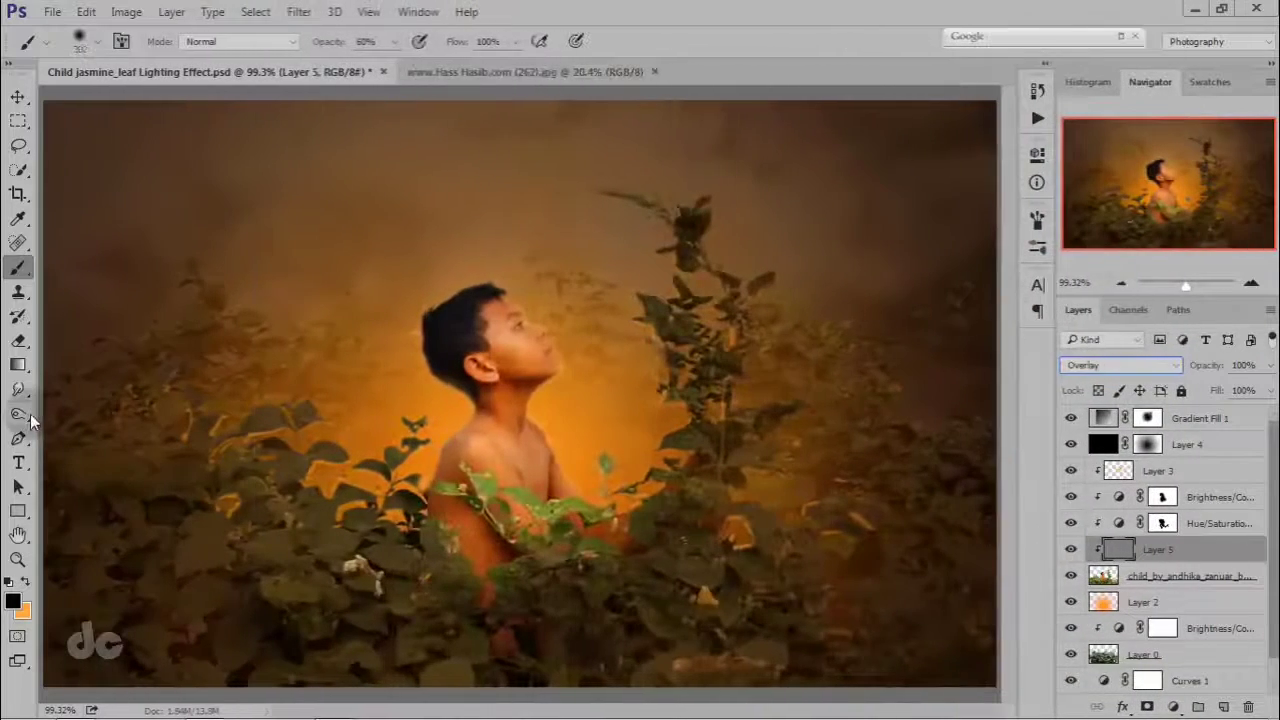
Dodge and burn the boy's hair, face, neck and body on the gray layer, using Midtones at 30 to 40% exposure.
{"action": "left_click", "coordinate": [28, 415]}
{"action": "scroll", "coordinate": [460, 360], "scroll_direction": "up", "scroll_amount": 2}
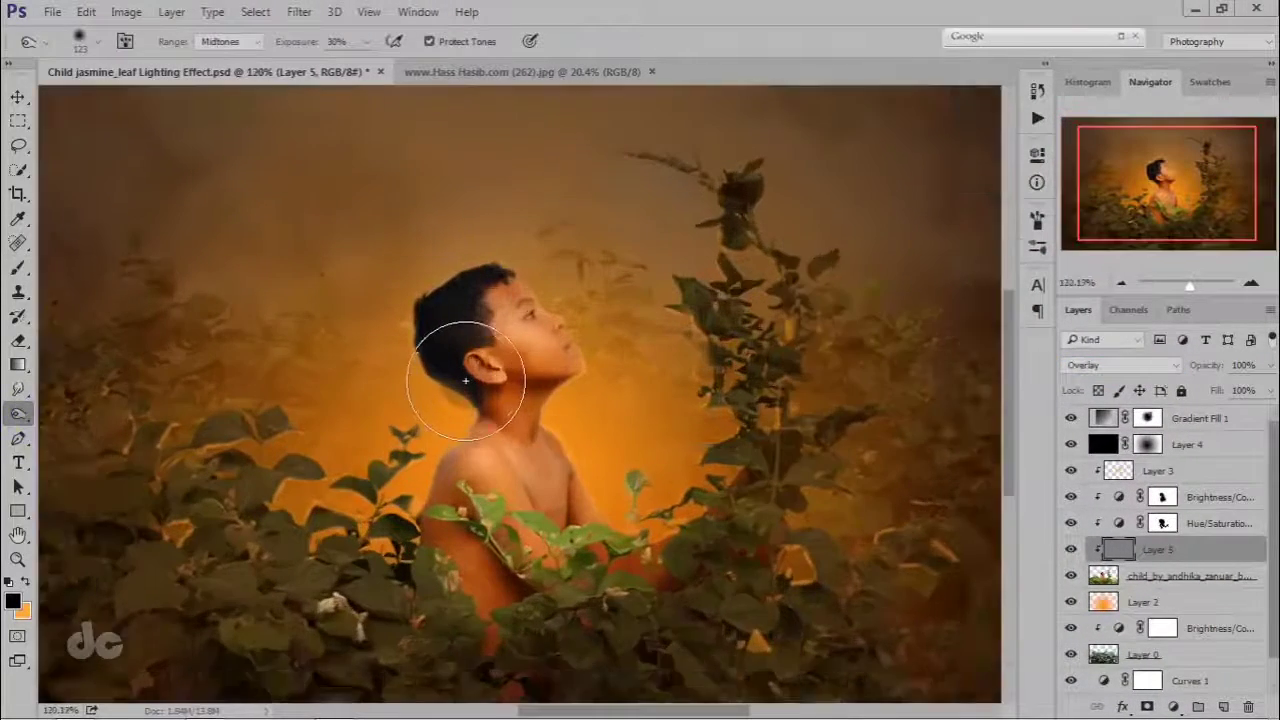
{"action": "left_click_drag", "start_coordinate": [440, 388], "coordinate": [388, 395]}
{"action": "mouse_move", "coordinate": [445, 319]}
{"action": "left_mouse_down"}
{"action": "mouse_move", "coordinate": [449, 365]}
{"action": "mouse_move", "coordinate": [477, 284]}
{"action": "mouse_move", "coordinate": [485, 335]}
{"action": "mouse_move", "coordinate": [483, 278]}
{"action": "mouse_move", "coordinate": [483, 369]}
{"action": "mouse_move", "coordinate": [481, 288]}
{"action": "mouse_move", "coordinate": [481, 320]}
{"action": "mouse_move", "coordinate": [530, 372]}
{"action": "mouse_move", "coordinate": [465, 300]}
{"action": "mouse_move", "coordinate": [541, 448]}
{"action": "mouse_move", "coordinate": [504, 392]}
{"action": "mouse_move", "coordinate": [475, 491]}
{"action": "mouse_move", "coordinate": [508, 451]}
{"action": "mouse_move", "coordinate": [544, 584]}
{"action": "mouse_move", "coordinate": [509, 564]}
{"action": "mouse_move", "coordinate": [491, 585]}
{"action": "mouse_move", "coordinate": [555, 676]}
{"action": "mouse_move", "coordinate": [516, 592]}
{"action": "mouse_move", "coordinate": [501, 673]}
{"action": "mouse_move", "coordinate": [483, 623]}
{"action": "mouse_move", "coordinate": [453, 693]}
{"action": "mouse_move", "coordinate": [500, 560]}
{"action": "mouse_move", "coordinate": [493, 503]}
{"action": "mouse_move", "coordinate": [516, 567]}
{"action": "mouse_move", "coordinate": [605, 599]}
{"action": "mouse_move", "coordinate": [597, 516]}
{"action": "mouse_move", "coordinate": [611, 596]}
{"action": "mouse_move", "coordinate": [576, 396]}
{"action": "mouse_move", "coordinate": [538, 390]}
{"action": "left_mouse_up"}
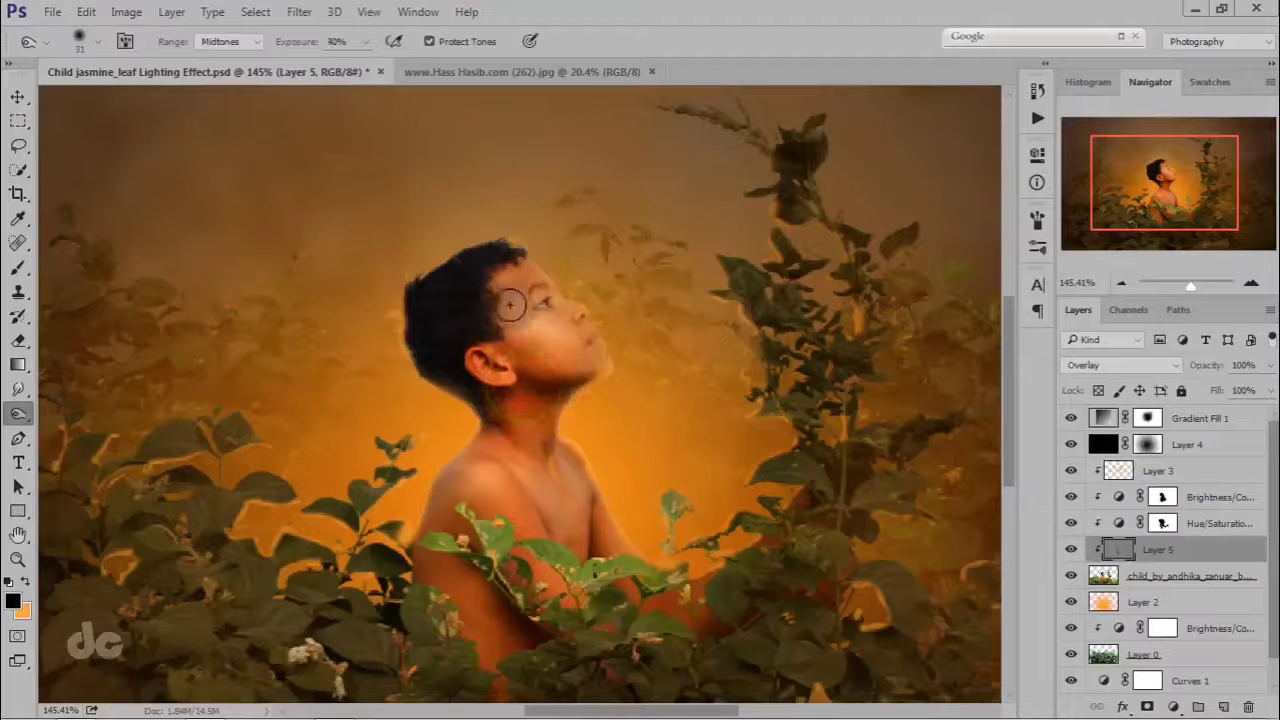
{"action": "left_click", "coordinate": [487, 495]}
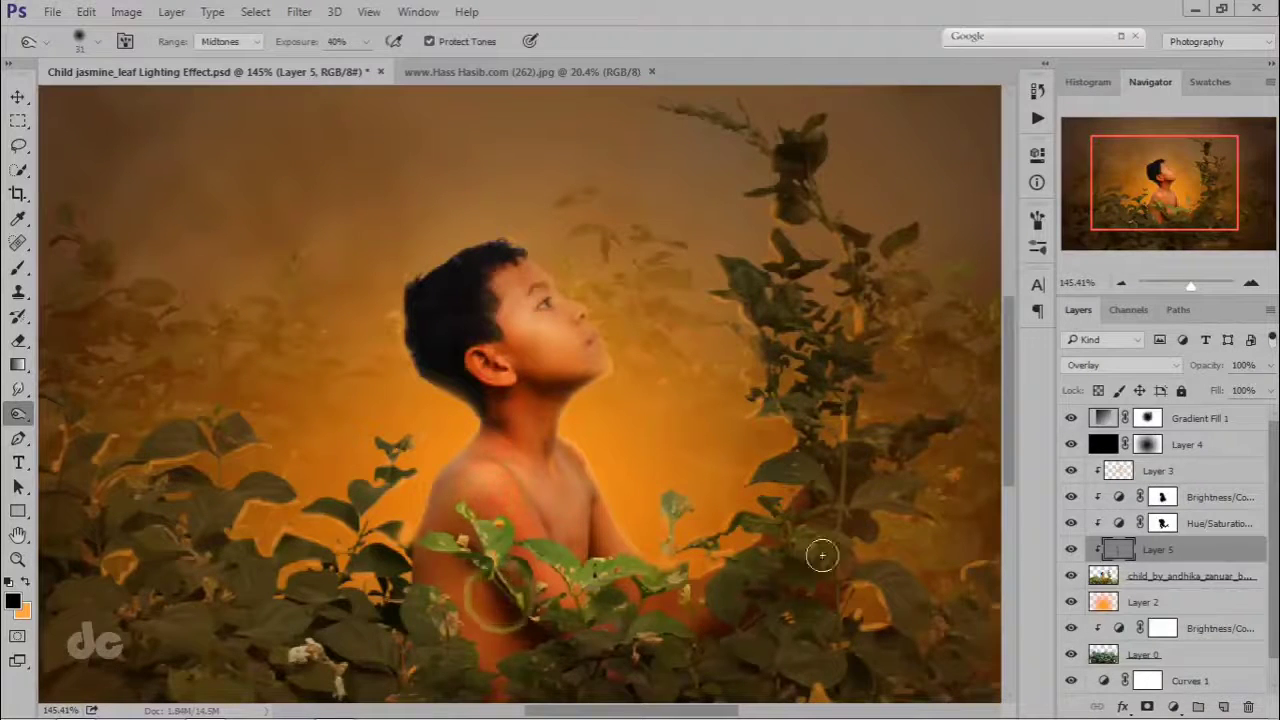
Dodge the boy's chin and the front of his neck on the gray layer, using Midtones at 20% exposure.
{"action": "left_click", "coordinate": [22, 414]}
{"action": "left_click", "coordinate": [60, 428]}
{"action": "left_click", "coordinate": [632, 385]}
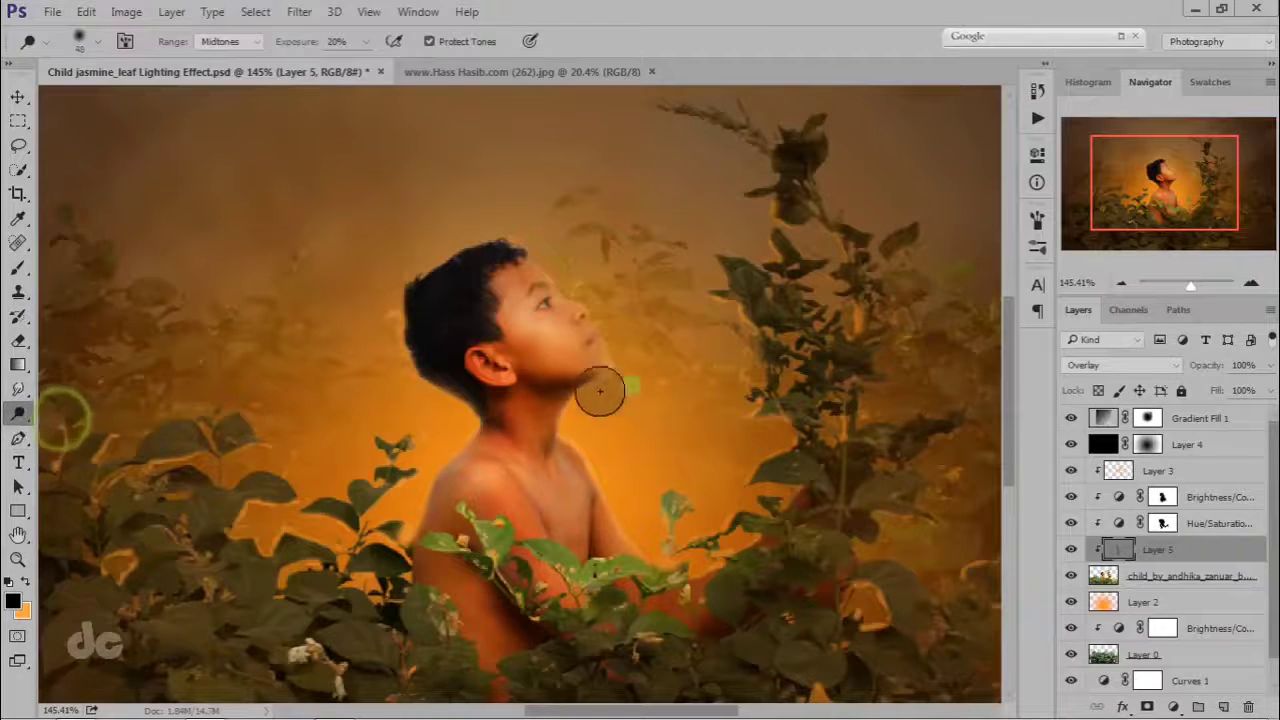
{"action": "left_click_drag", "start_coordinate": [575, 411], "coordinate": [583, 411]}
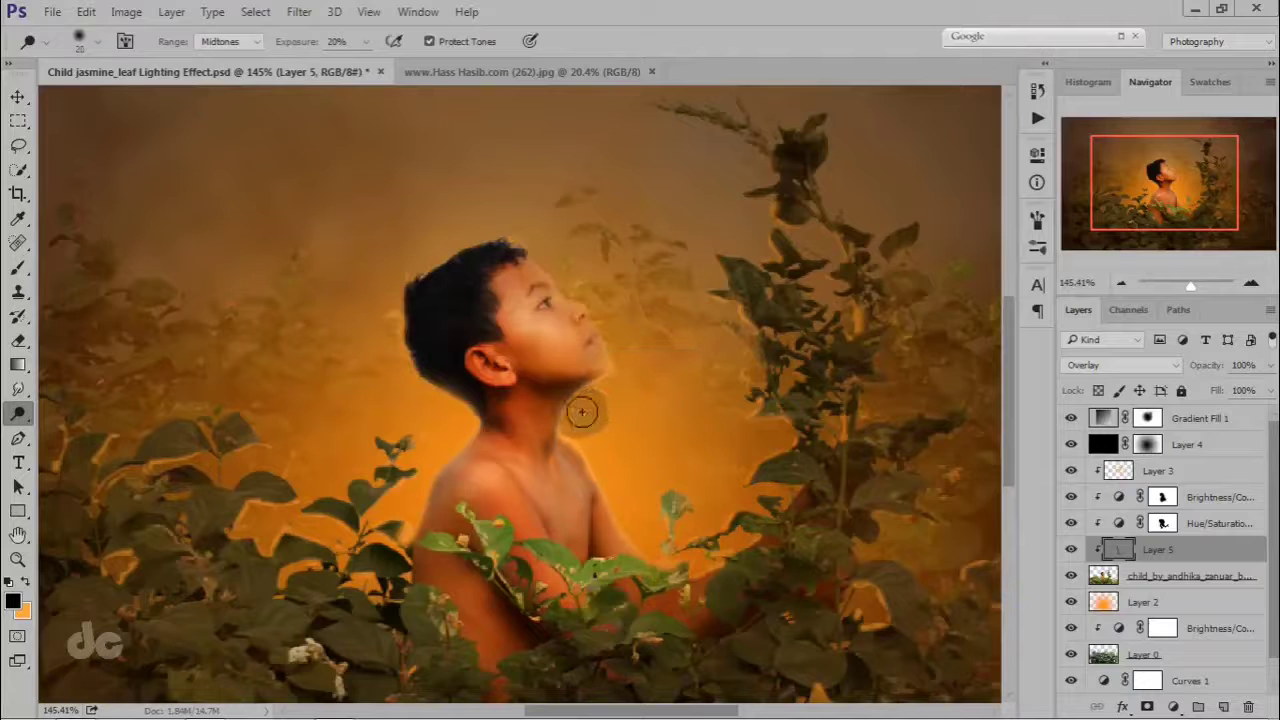
Dodge the boy's face, back shoulder, chest and arm with a 30 px brush at 40% exposure, finishing at 30%.
{"action": "key", "text": "4"}
{"action": "left_click_drag", "start_coordinate": [549, 280], "coordinate": [587, 322]}
{"action": "left_click_drag", "start_coordinate": [479, 413], "coordinate": [417, 497]}
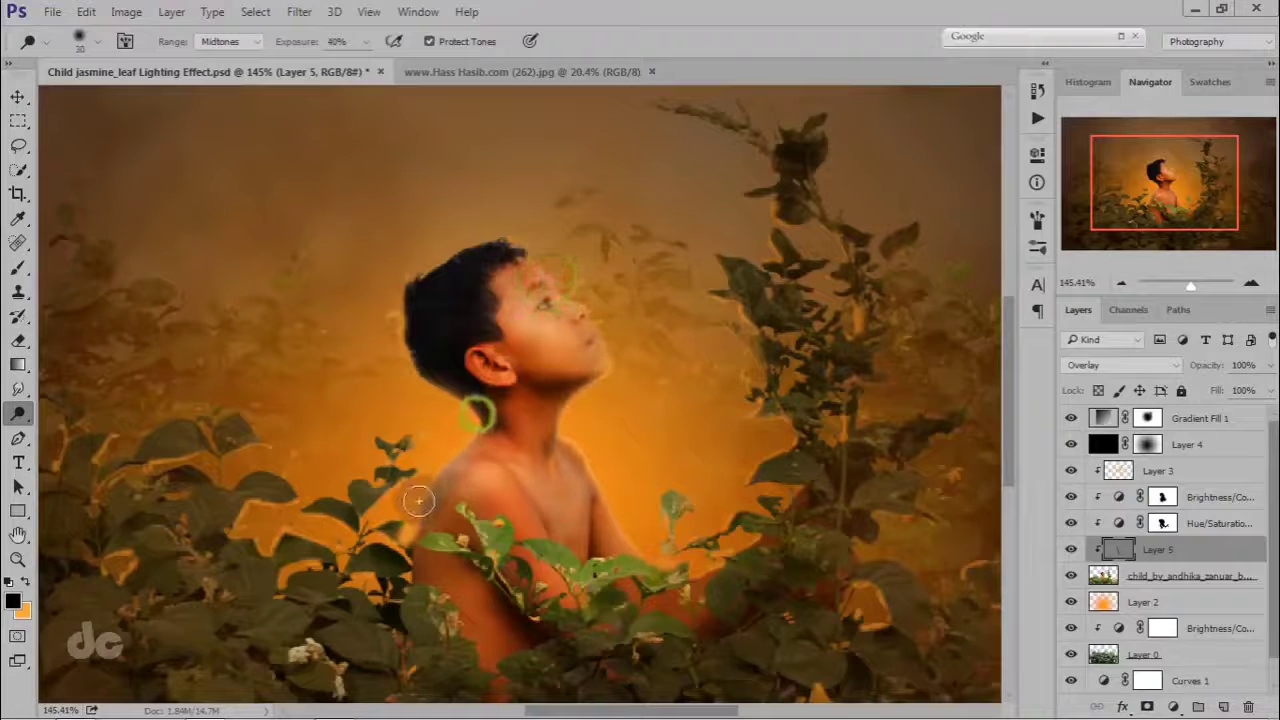
{"action": "left_click_drag", "start_coordinate": [591, 457], "coordinate": [627, 542]}
{"action": "left_click", "coordinate": [561, 558]}
{"action": "left_click_drag", "start_coordinate": [552, 330], "coordinate": [533, 322]}
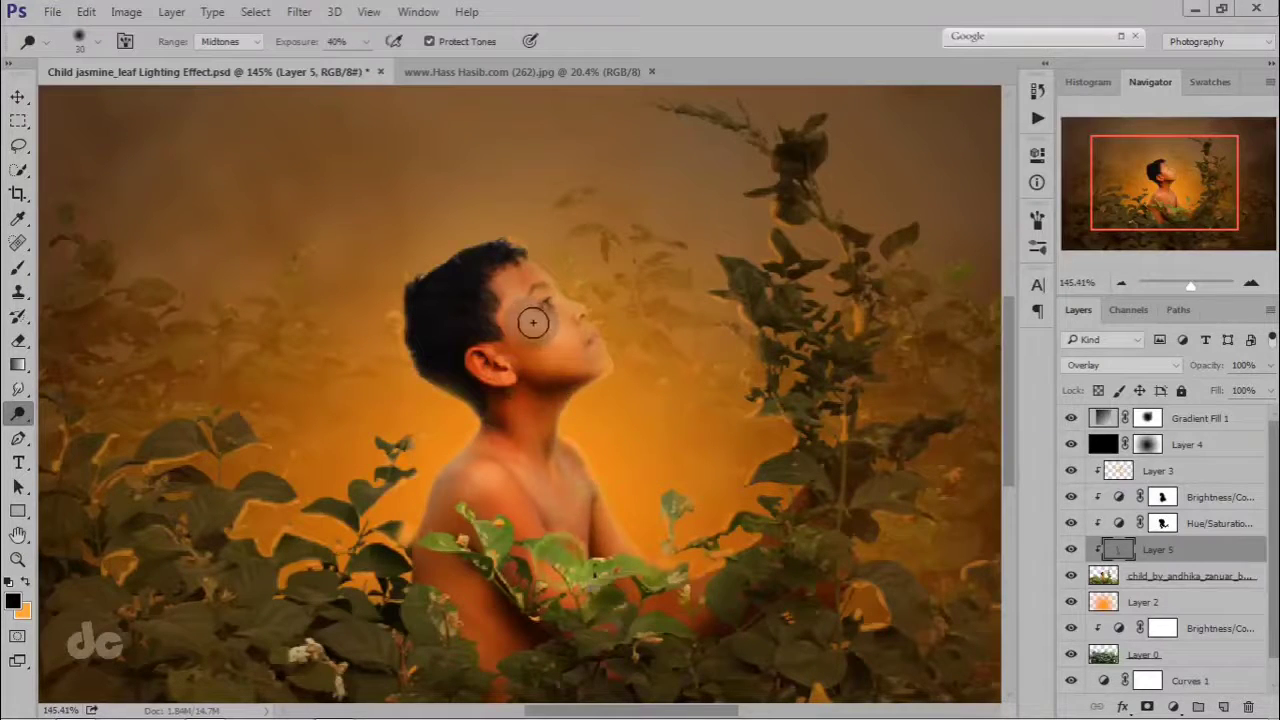
{"action": "key", "text": "3"}
{"action": "key", "text": "ctrl+0"}
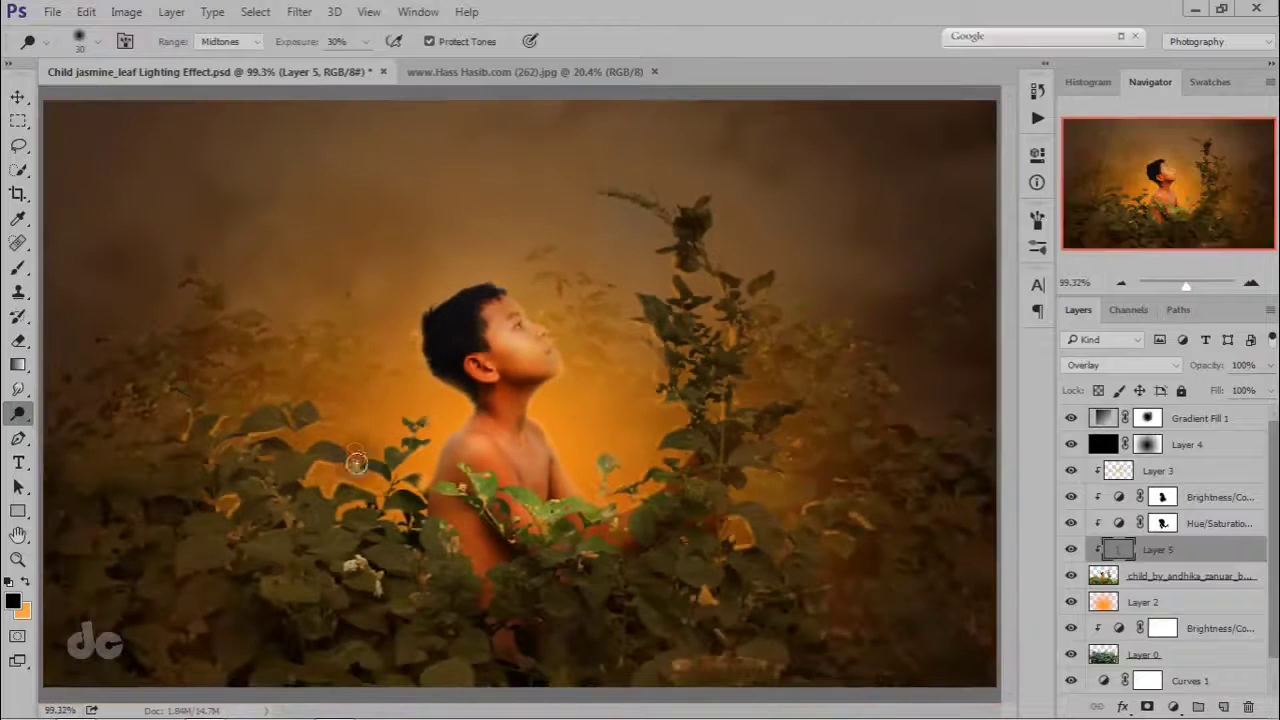
{"action": "left_click", "coordinate": [637, 302]}
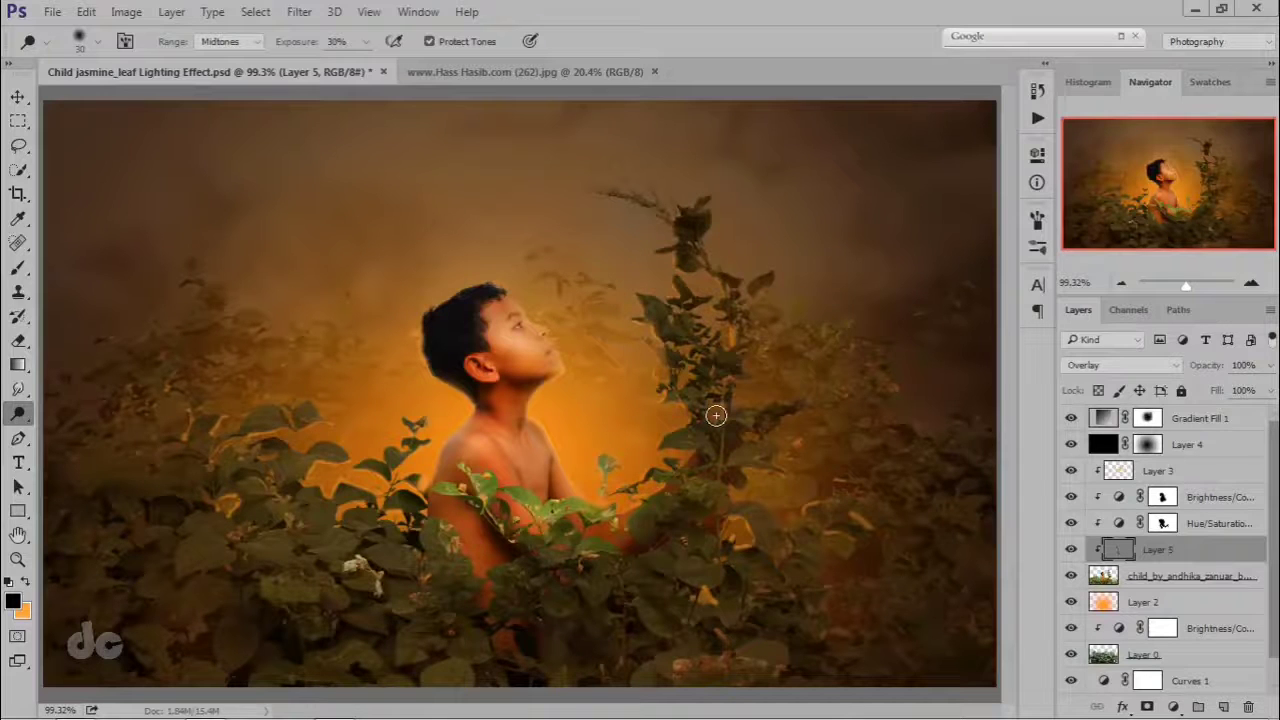
Add a new layer above Gradient Fill 1 and apply the merged RGB image to it with Multiply blending at 100% opacity.
{"action": "left_click", "coordinate": [1200, 420]}
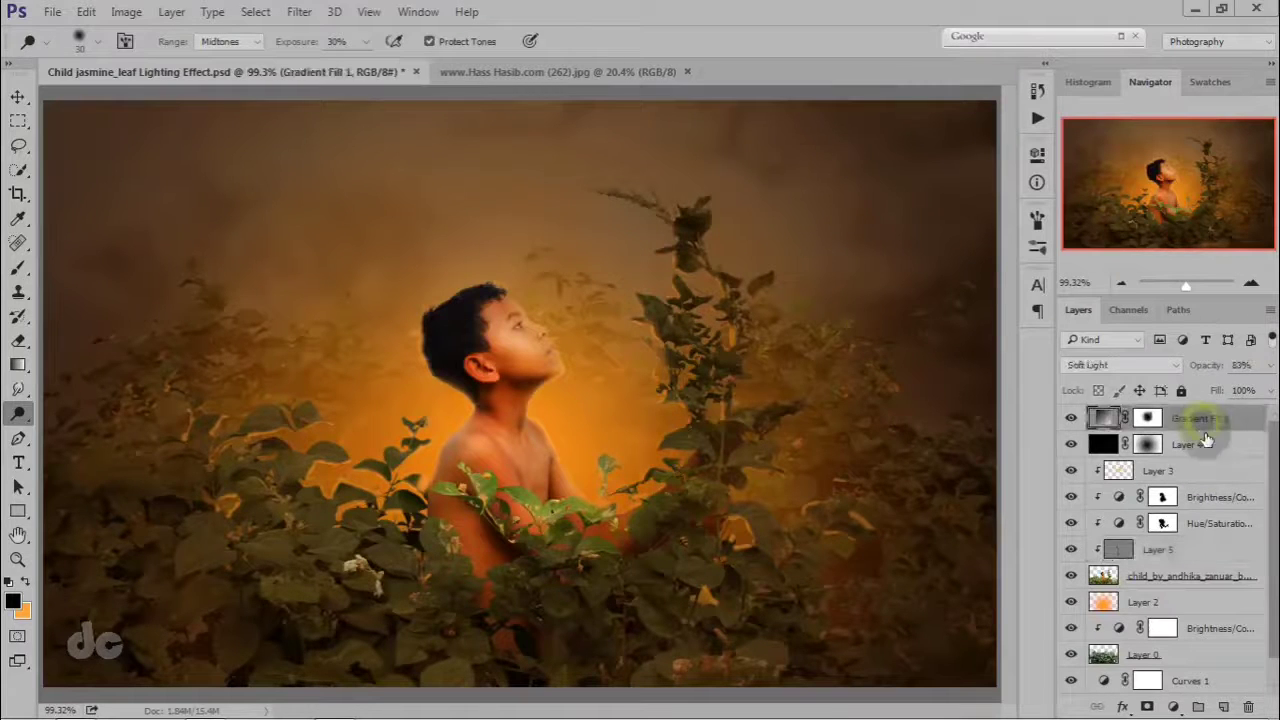
{"action": "left_click", "coordinate": [1225, 707]}
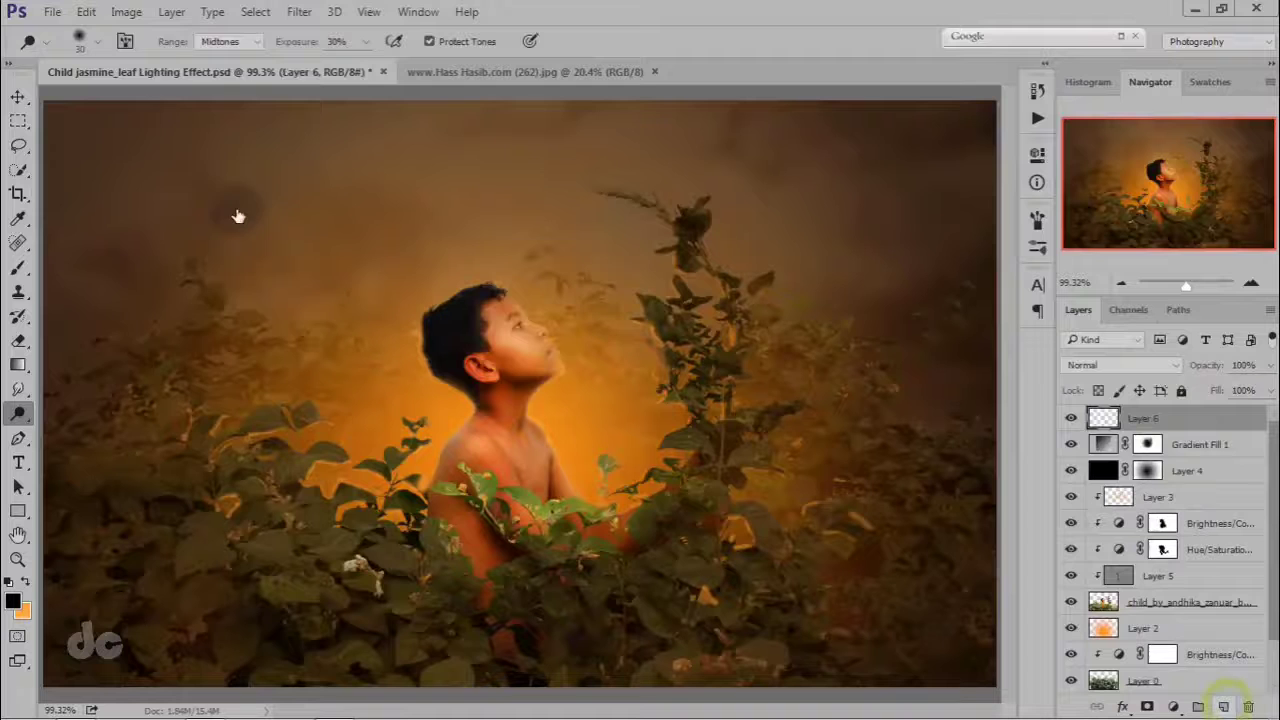
{"action": "left_click", "coordinate": [126, 12]}
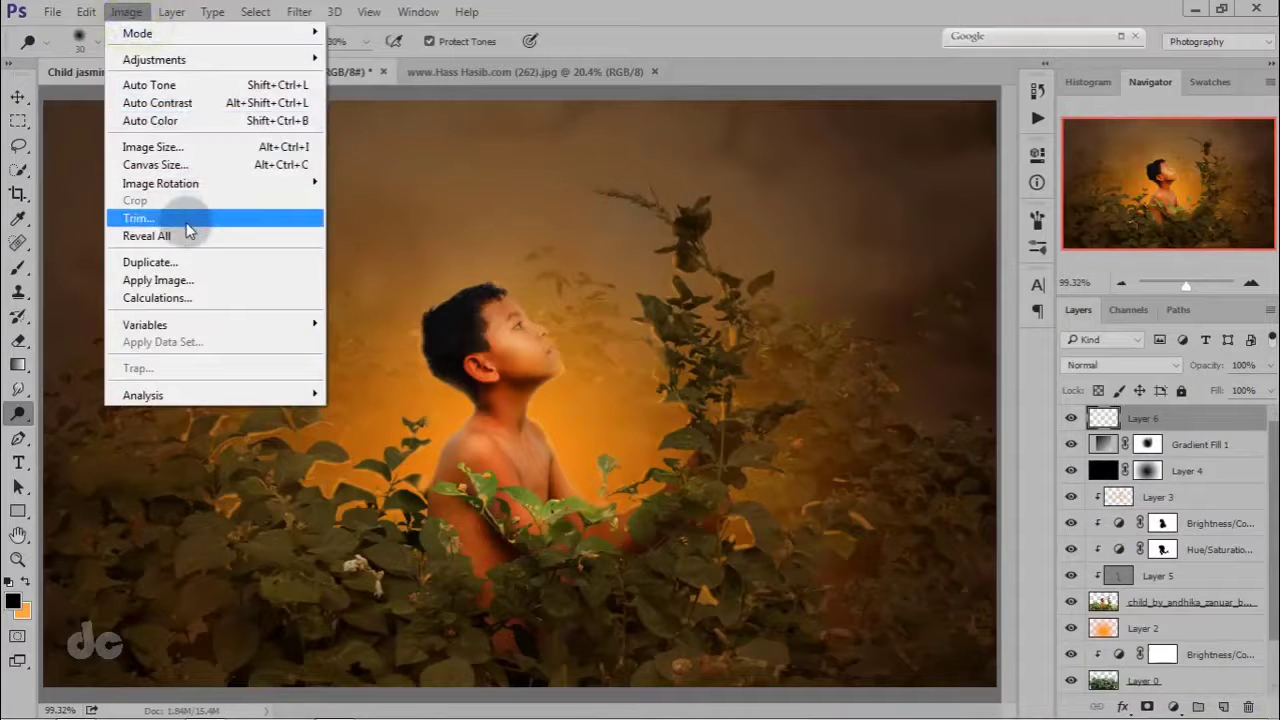
{"action": "left_click", "coordinate": [194, 279]}
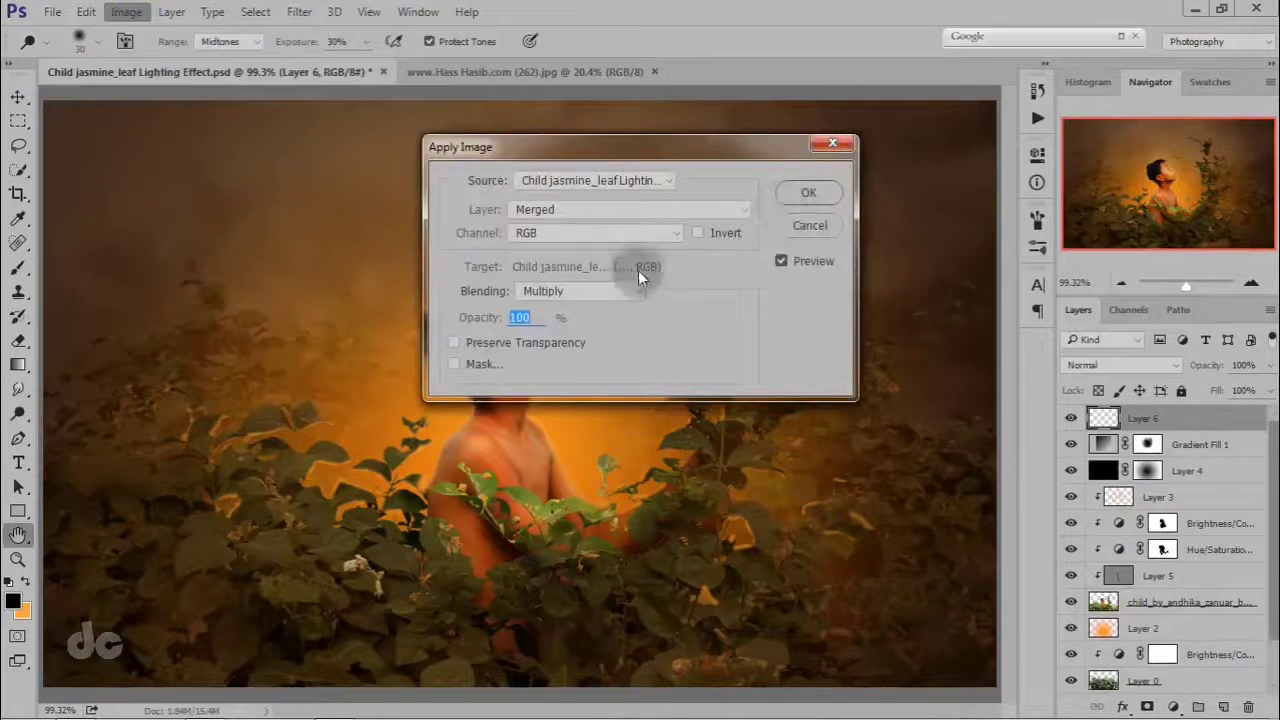
{"action": "left_click", "coordinate": [807, 196]}
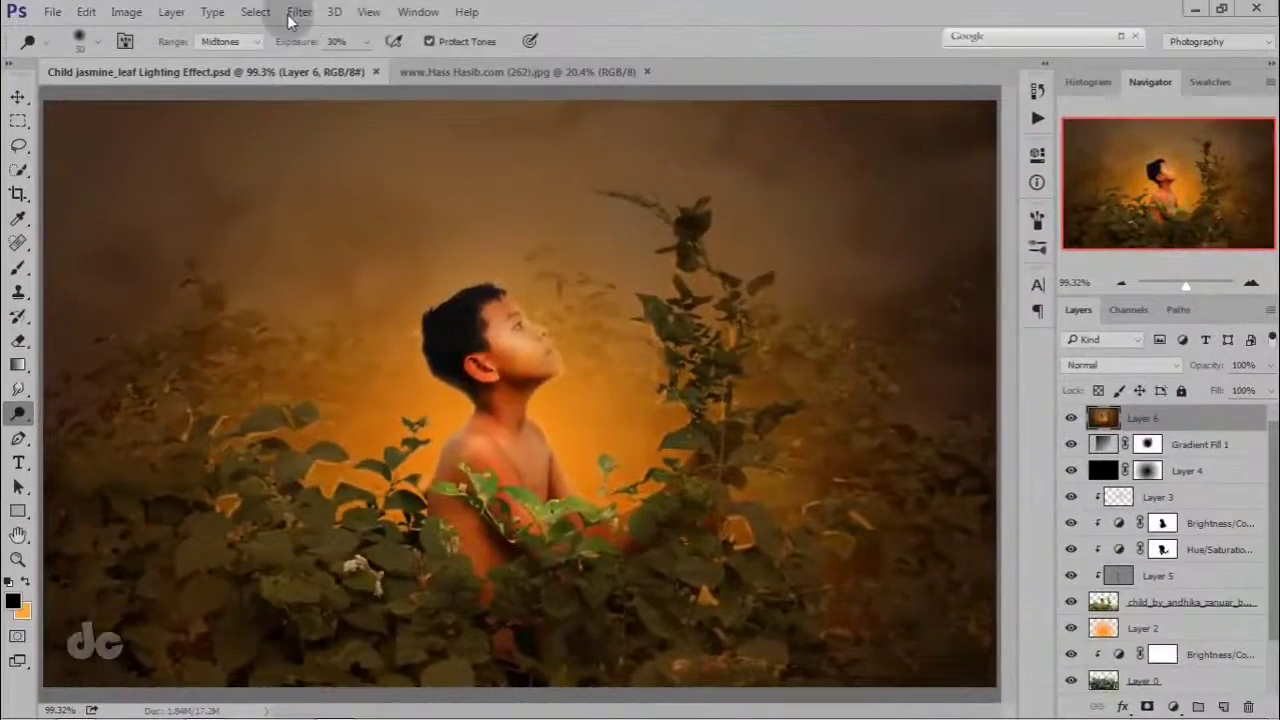
In the Camera Raw Filter, add a graduated filter rising from the image's bottom edge with Shadows -94 and Blacks -19.
{"action": "left_click", "coordinate": [297, 12]}
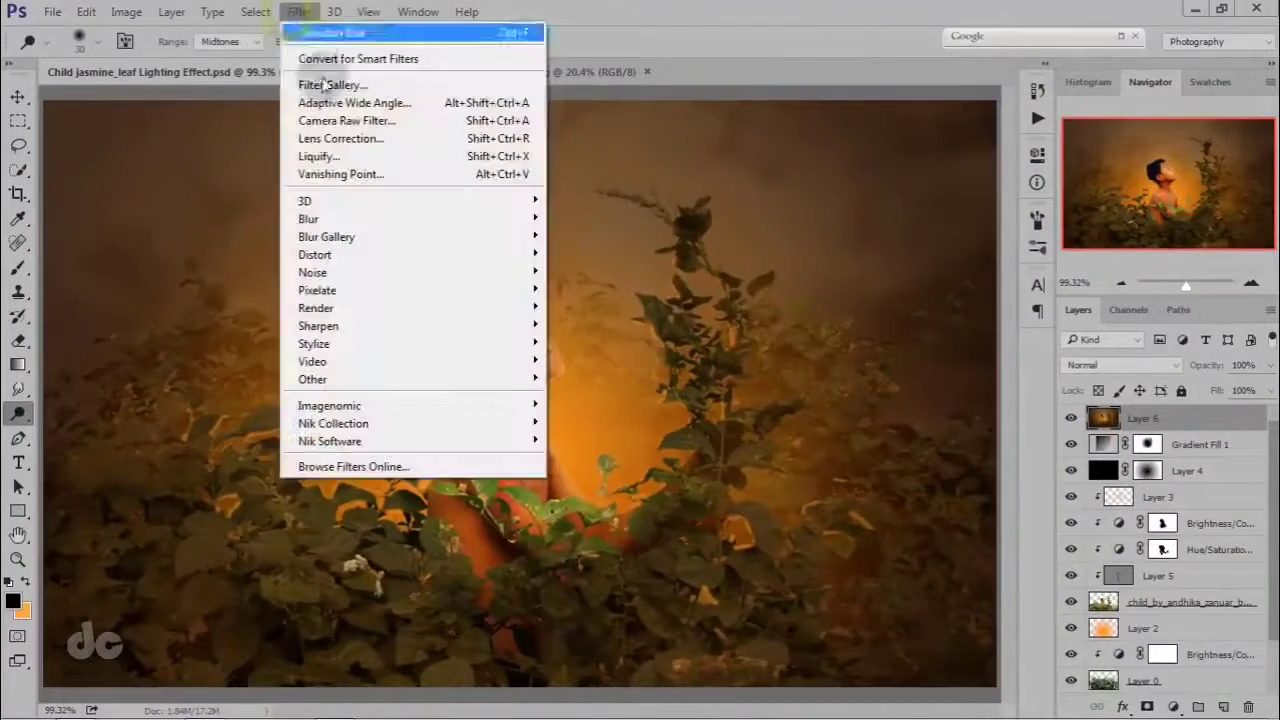
{"action": "left_click", "coordinate": [341, 121]}
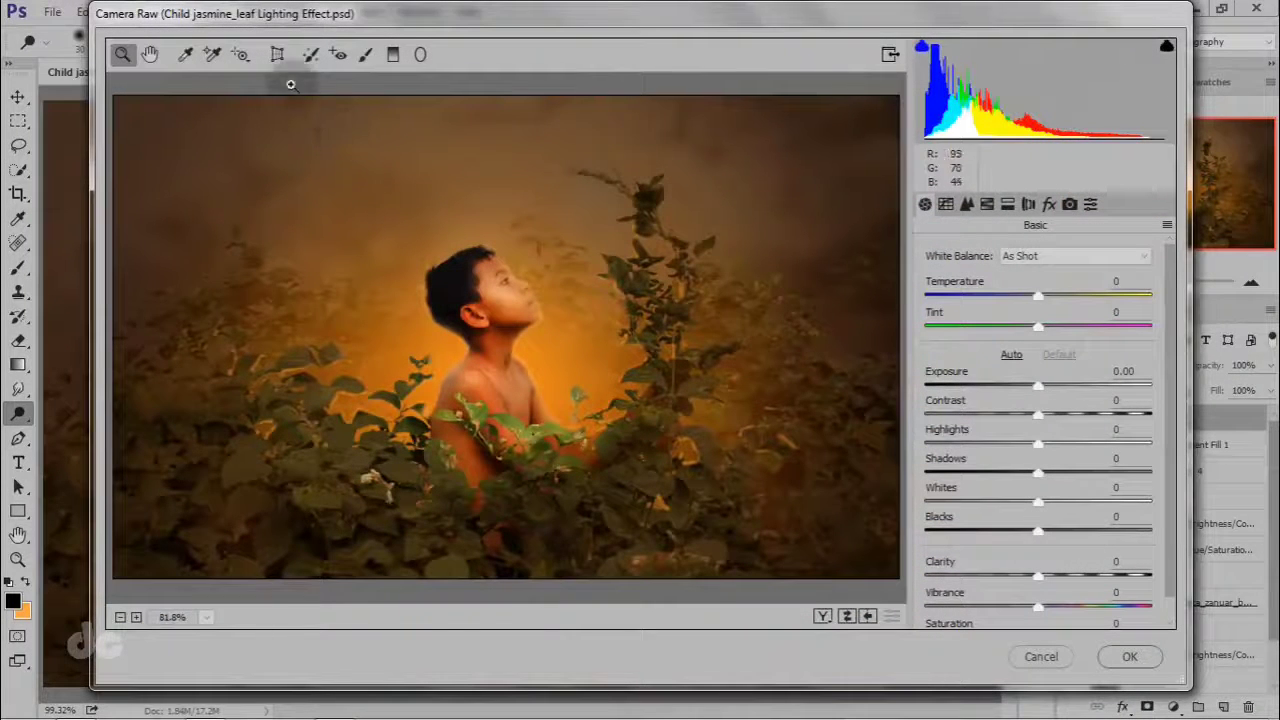
{"action": "left_click", "coordinate": [394, 55]}
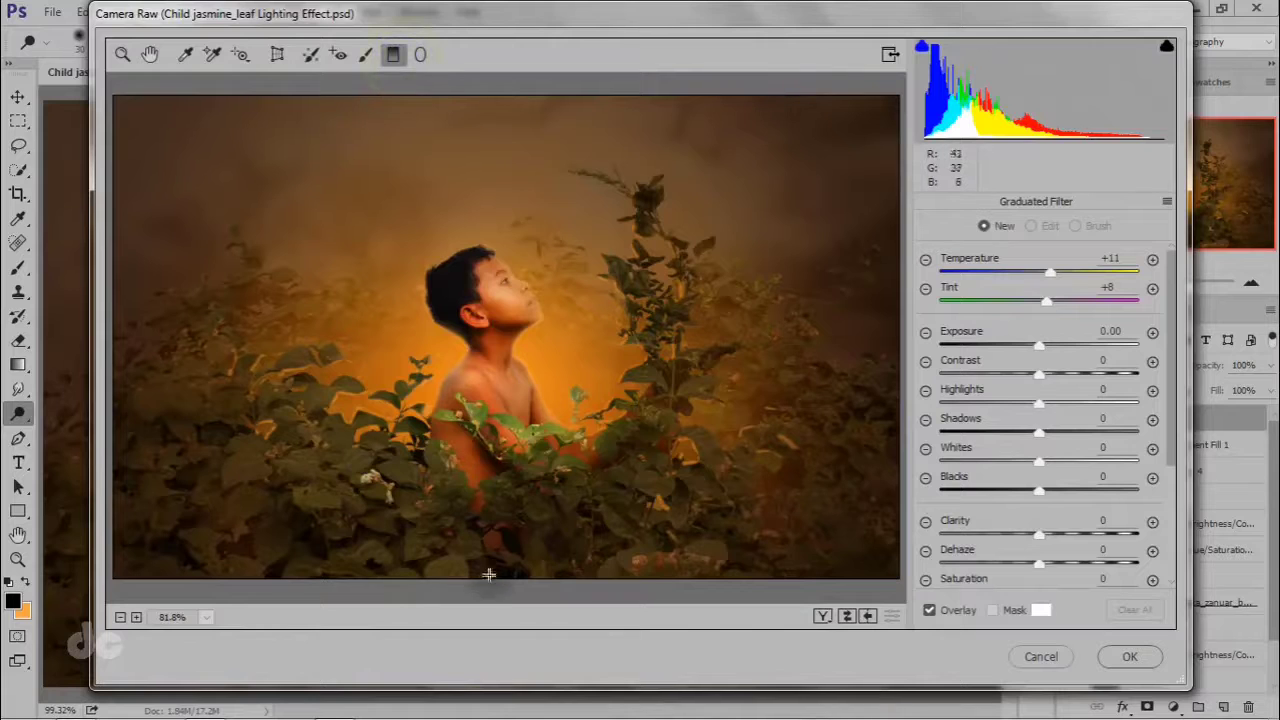
{"action": "left_click_drag", "start_coordinate": [490, 572], "coordinate": [490, 483]}
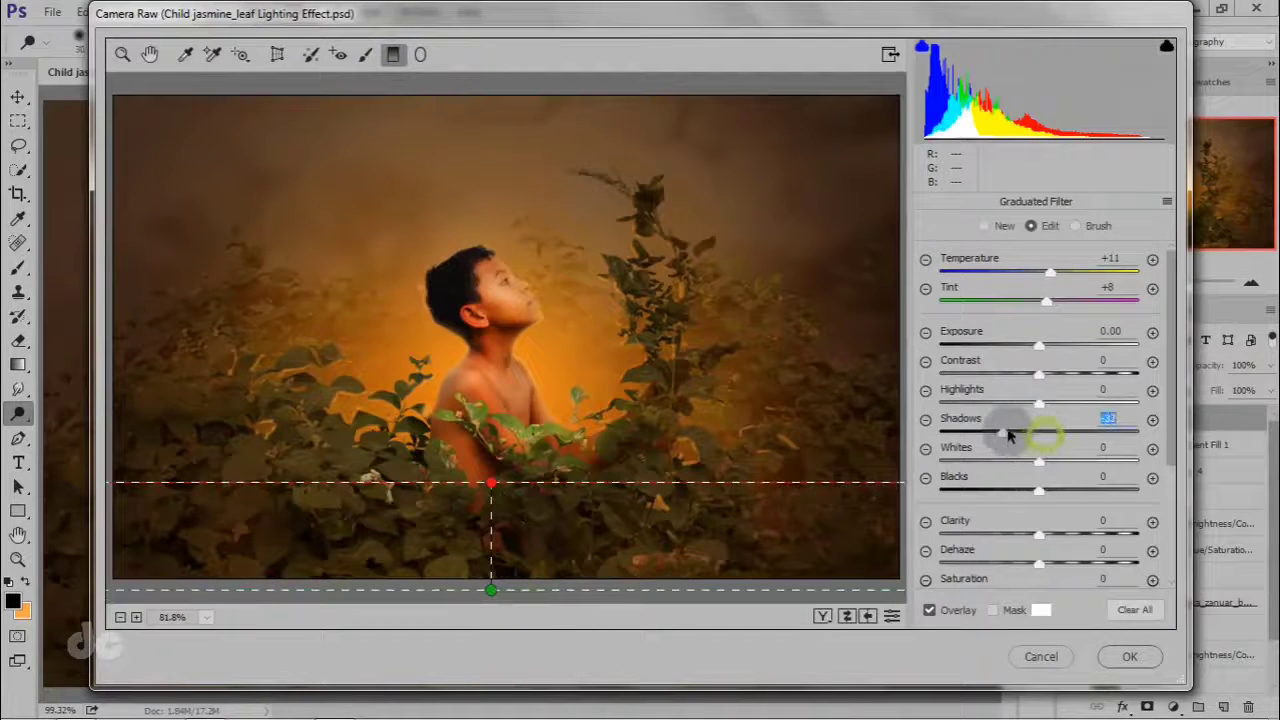
{"action": "left_click_drag", "start_coordinate": [987, 427], "coordinate": [988, 439]}
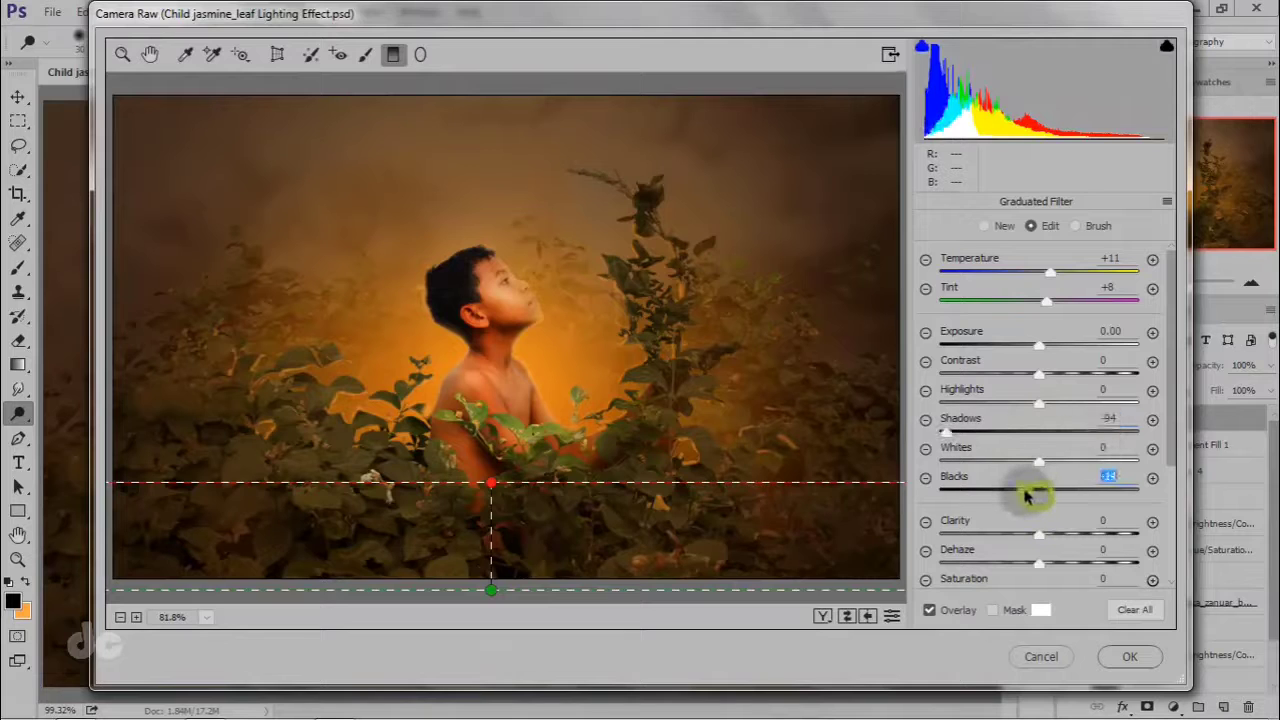
{"action": "left_click_drag", "start_coordinate": [1028, 497], "coordinate": [1014, 497]}
Add a second graduated filter running diagonally from the image's lower-left corner toward the boy, with Shadows +25 and Blacks -9.
{"action": "left_click_drag", "start_coordinate": [143, 543], "coordinate": [271, 347]}
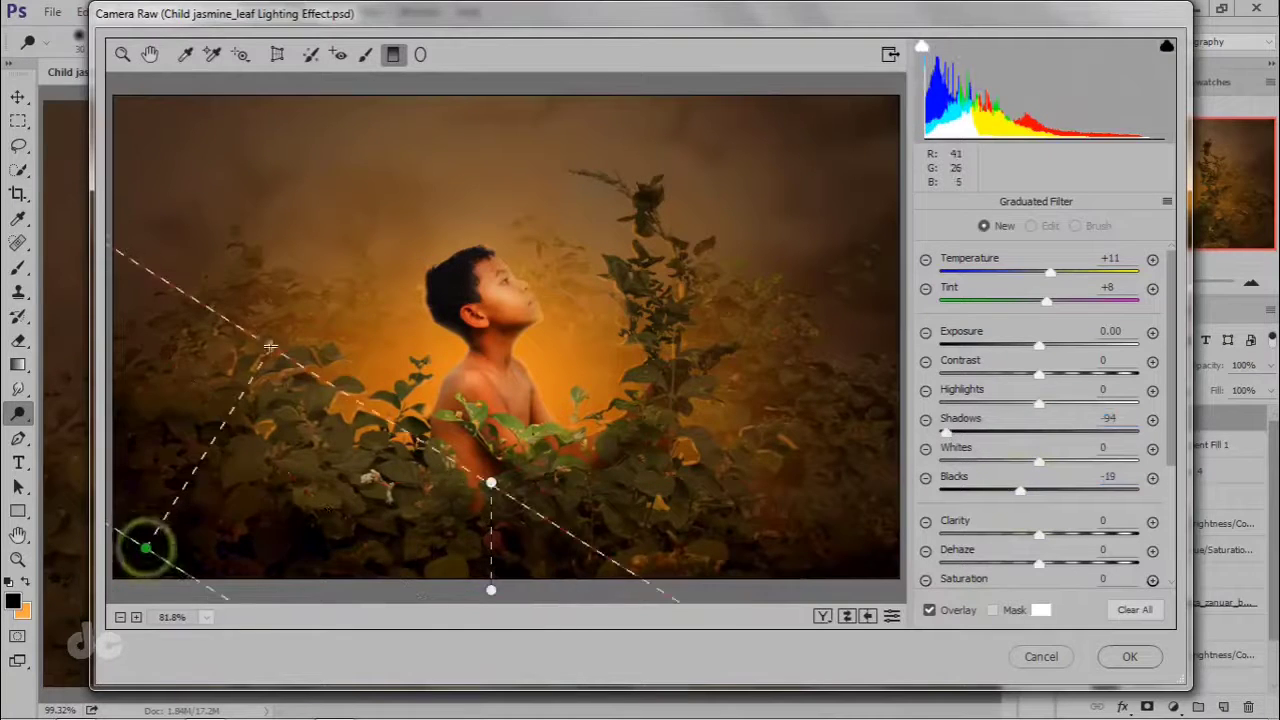
{"action": "left_click_drag", "start_coordinate": [946, 432], "coordinate": [1063, 433]}
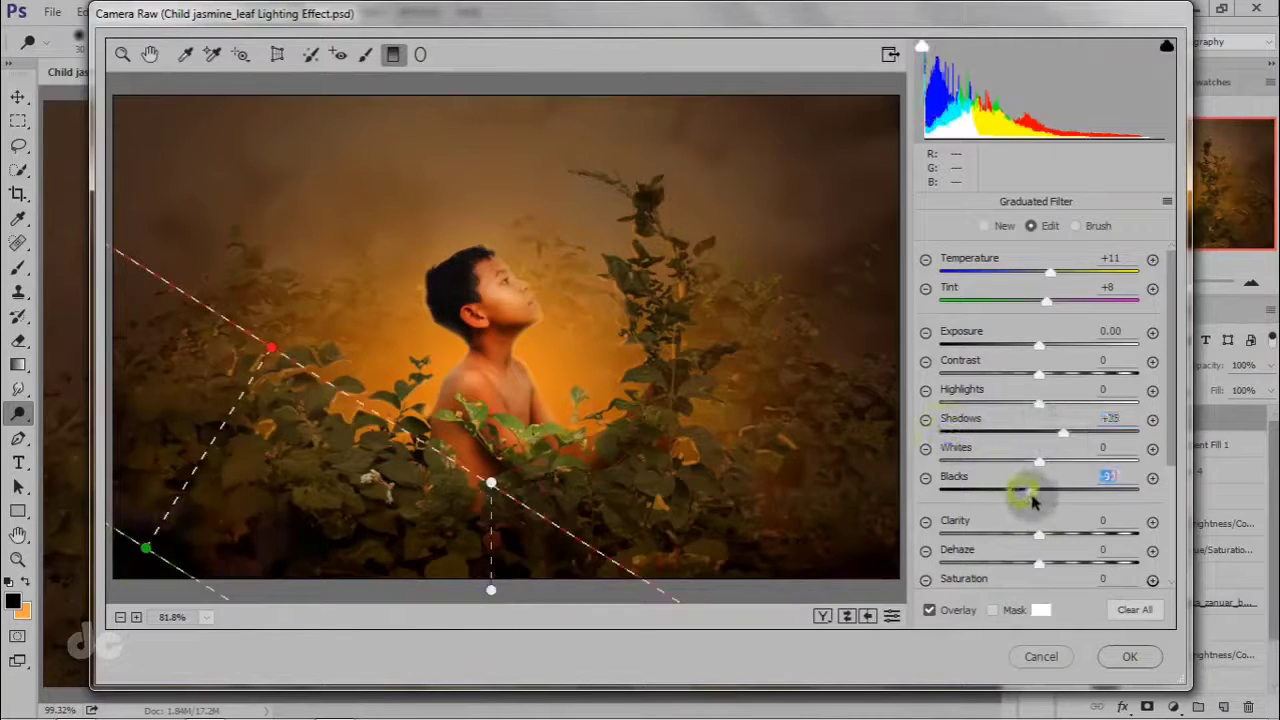
Set the basic adjustments to Temperature +13, Tint -6, Exposure +0.35 and Shadows -55.
{"action": "left_click", "coordinate": [149, 54]}
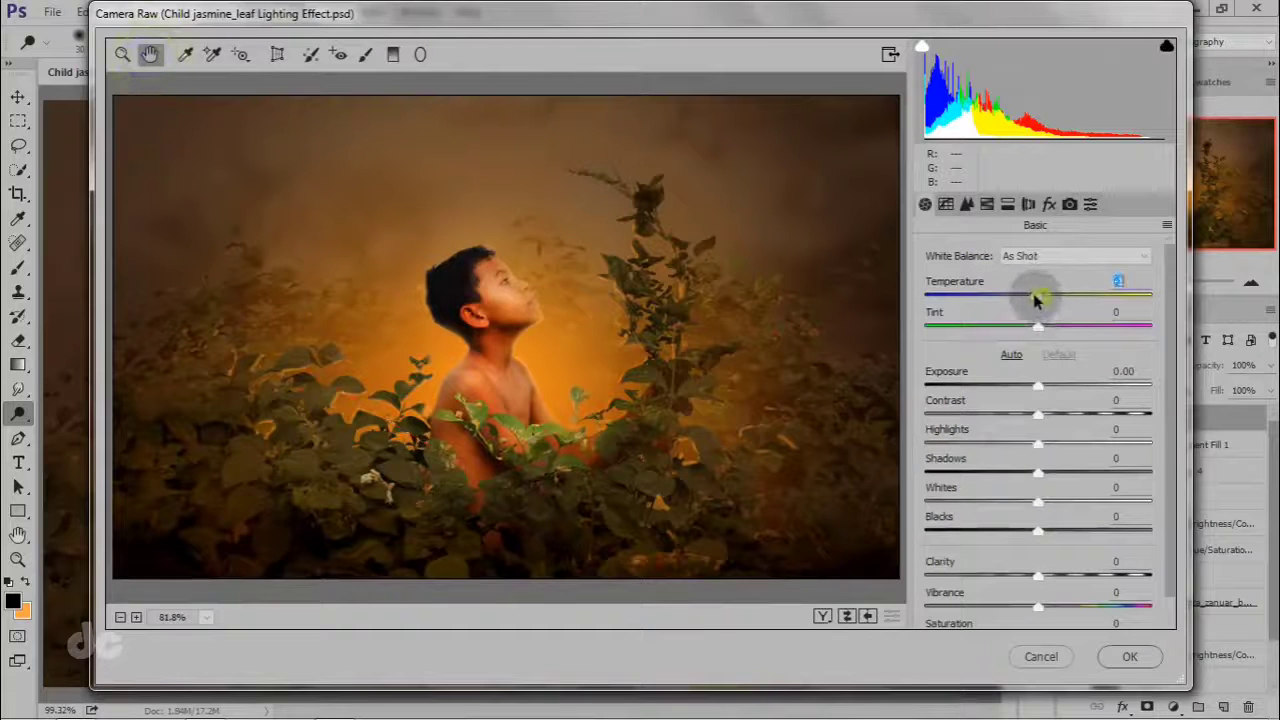
{"action": "left_click_drag", "start_coordinate": [1060, 303], "coordinate": [1057, 302]}
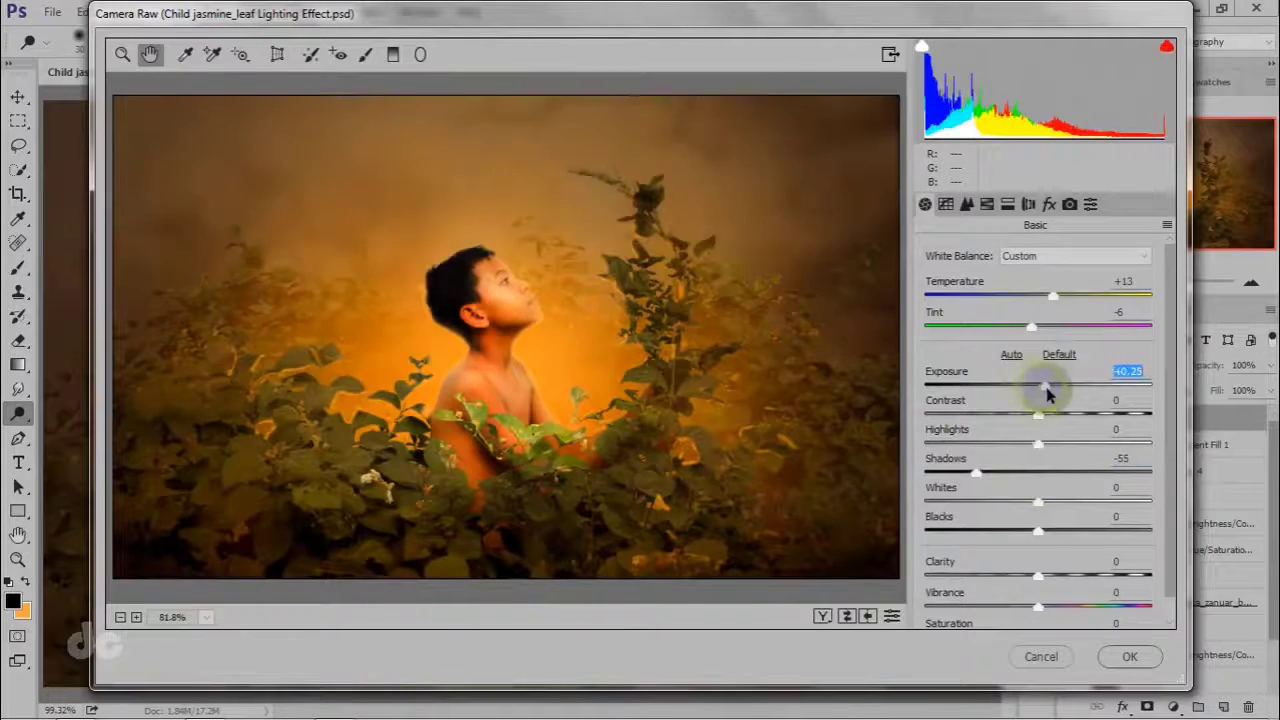
{"action": "scroll", "coordinate": [1034, 514], "scroll_direction": "down", "scroll_amount": 1}
Add a slight dark post-crop vignette and split-tone the highlights with Hue 54 and Saturation about 41.
{"action": "left_click", "coordinate": [1049, 204]}
{"action": "left_click_drag", "start_coordinate": [1038, 514], "coordinate": [1033, 517]}
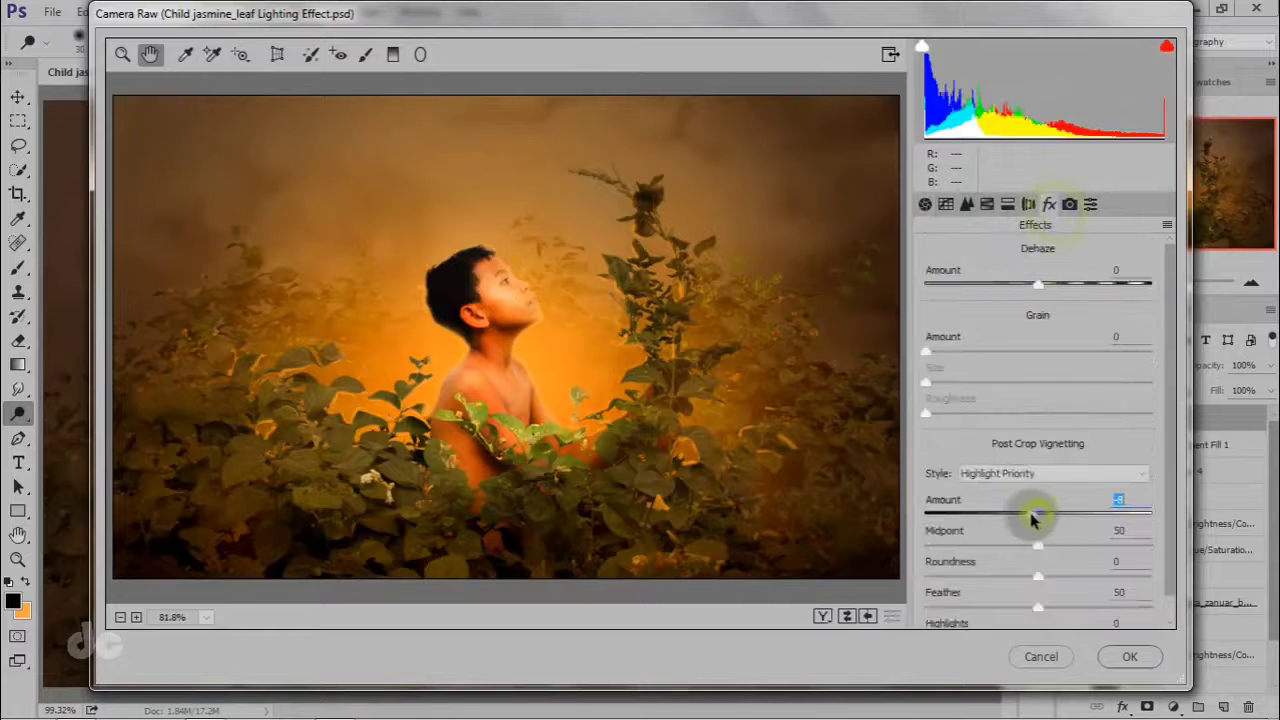
{"action": "left_click", "coordinate": [1007, 204]}
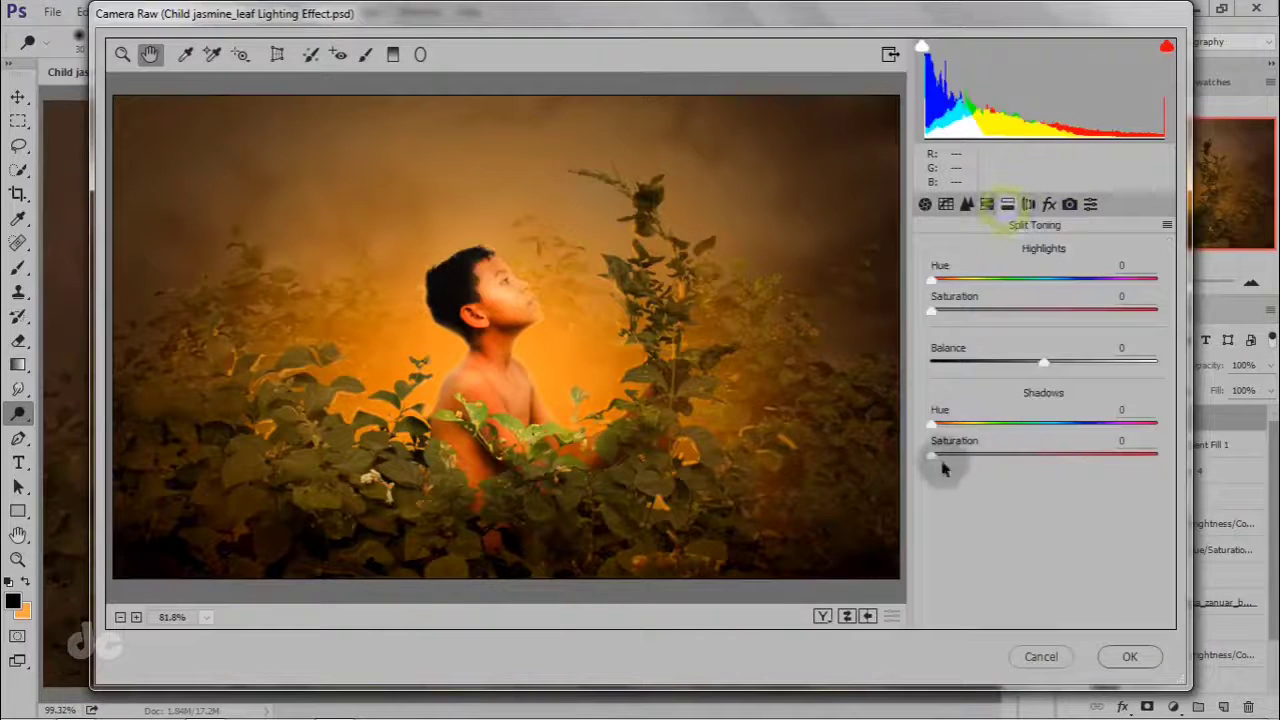
{"action": "left_click_drag", "start_coordinate": [934, 283], "coordinate": [1012, 312]}
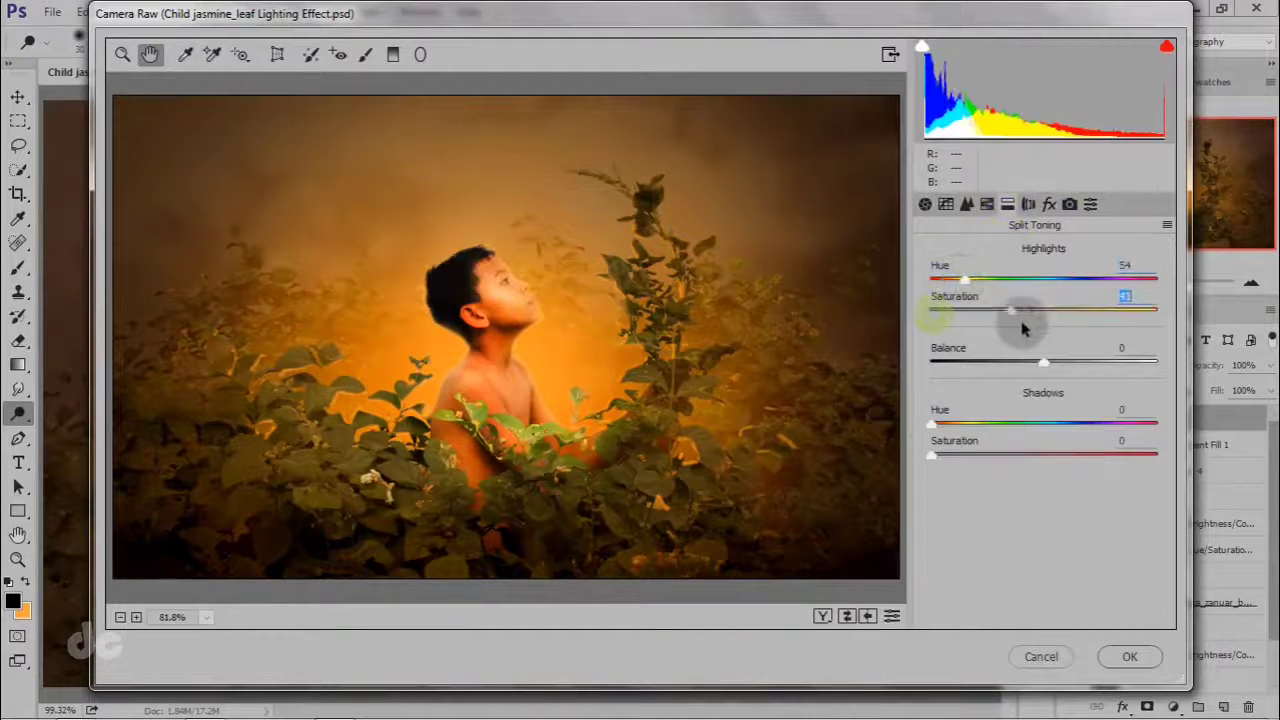
Raise the basic Contrast to +3.
{"action": "left_click", "coordinate": [945, 204]}
{"action": "left_click", "coordinate": [966, 204]}
{"action": "left_click", "coordinate": [925, 204]}
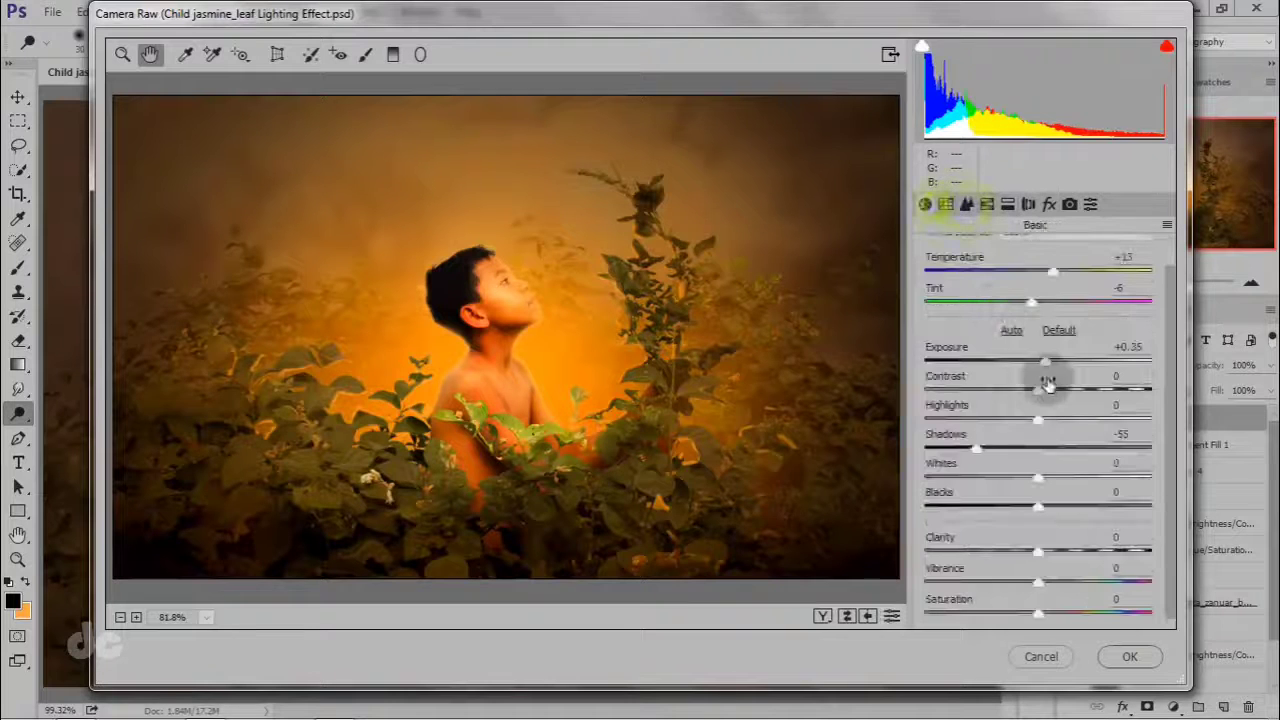
{"action": "left_click_drag", "start_coordinate": [1035, 398], "coordinate": [1040, 398]}
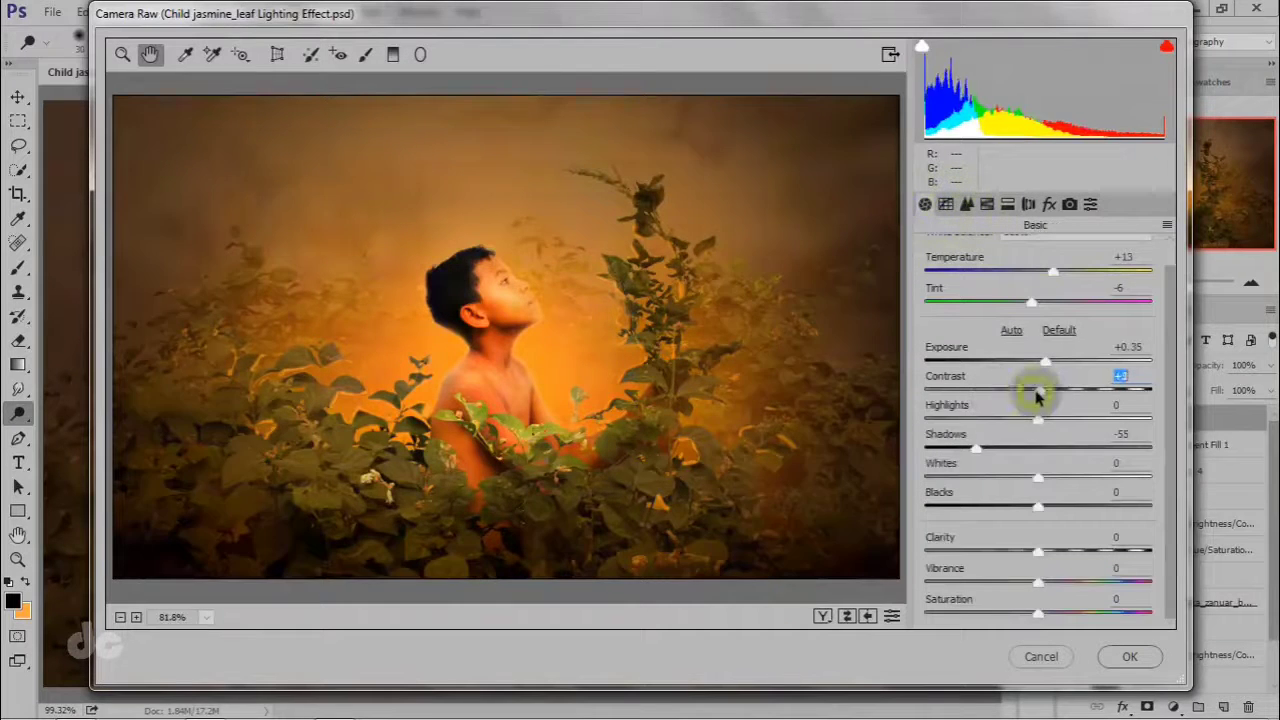
Add a large radial filter centered on the boy with Temperature +52, Tint -34 and Exposure -0.40, and apply the Camera Raw edits.
{"action": "left_click", "coordinate": [420, 54]}
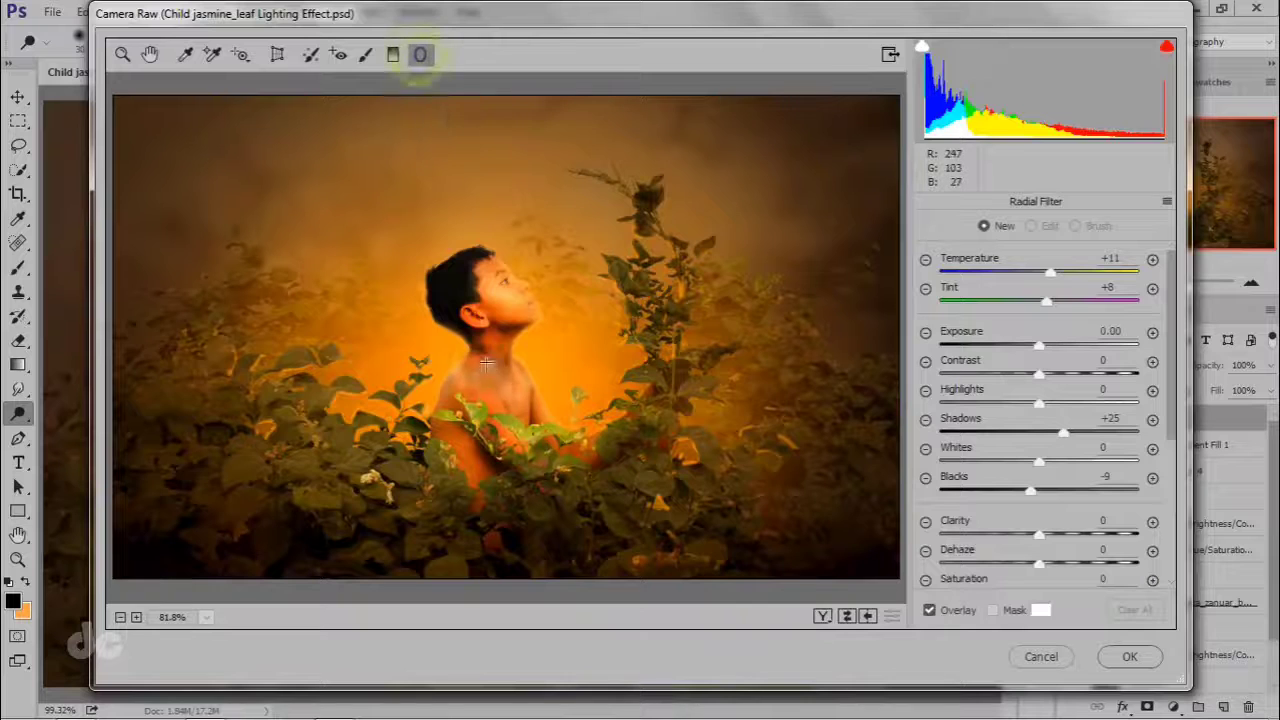
{"action": "left_click_drag", "start_coordinate": [487, 364], "coordinate": [542, 320]}
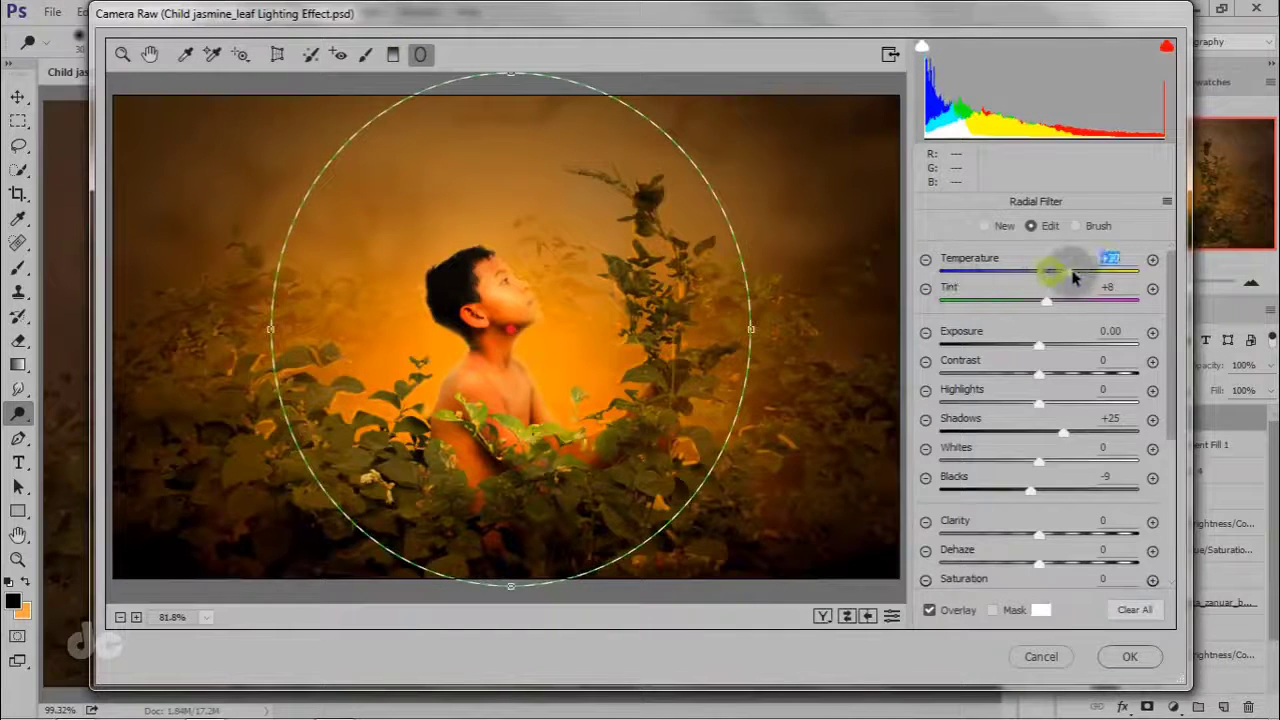
{"action": "left_click_drag", "start_coordinate": [1039, 345], "coordinate": [1030, 346]}
{"action": "left_click_drag", "start_coordinate": [1046, 301], "coordinate": [1030, 301]}
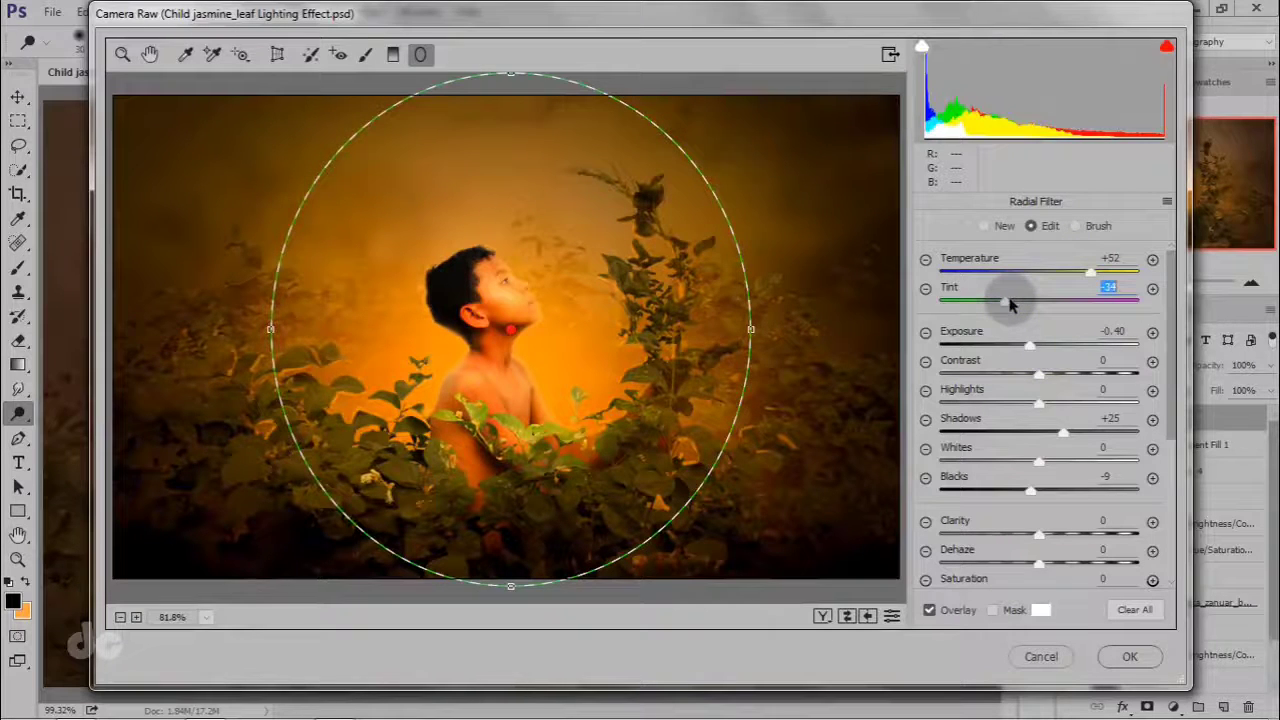
{"action": "left_click", "coordinate": [1125, 648]}
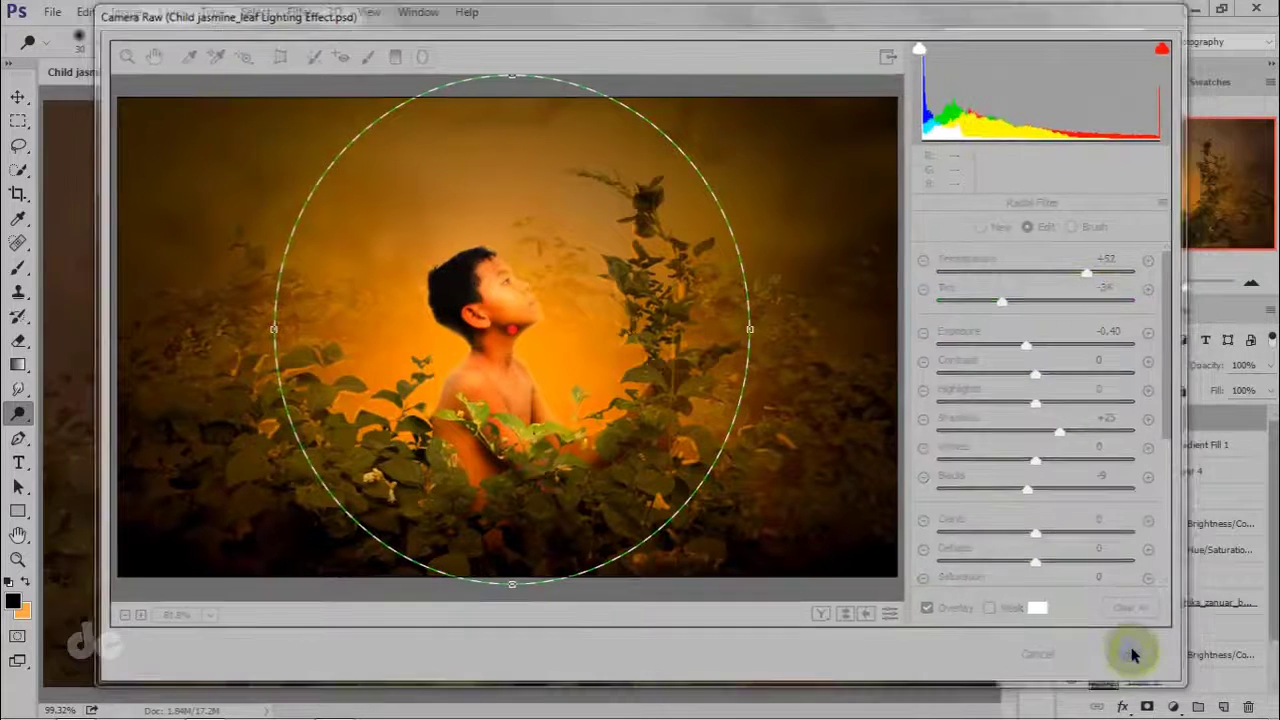